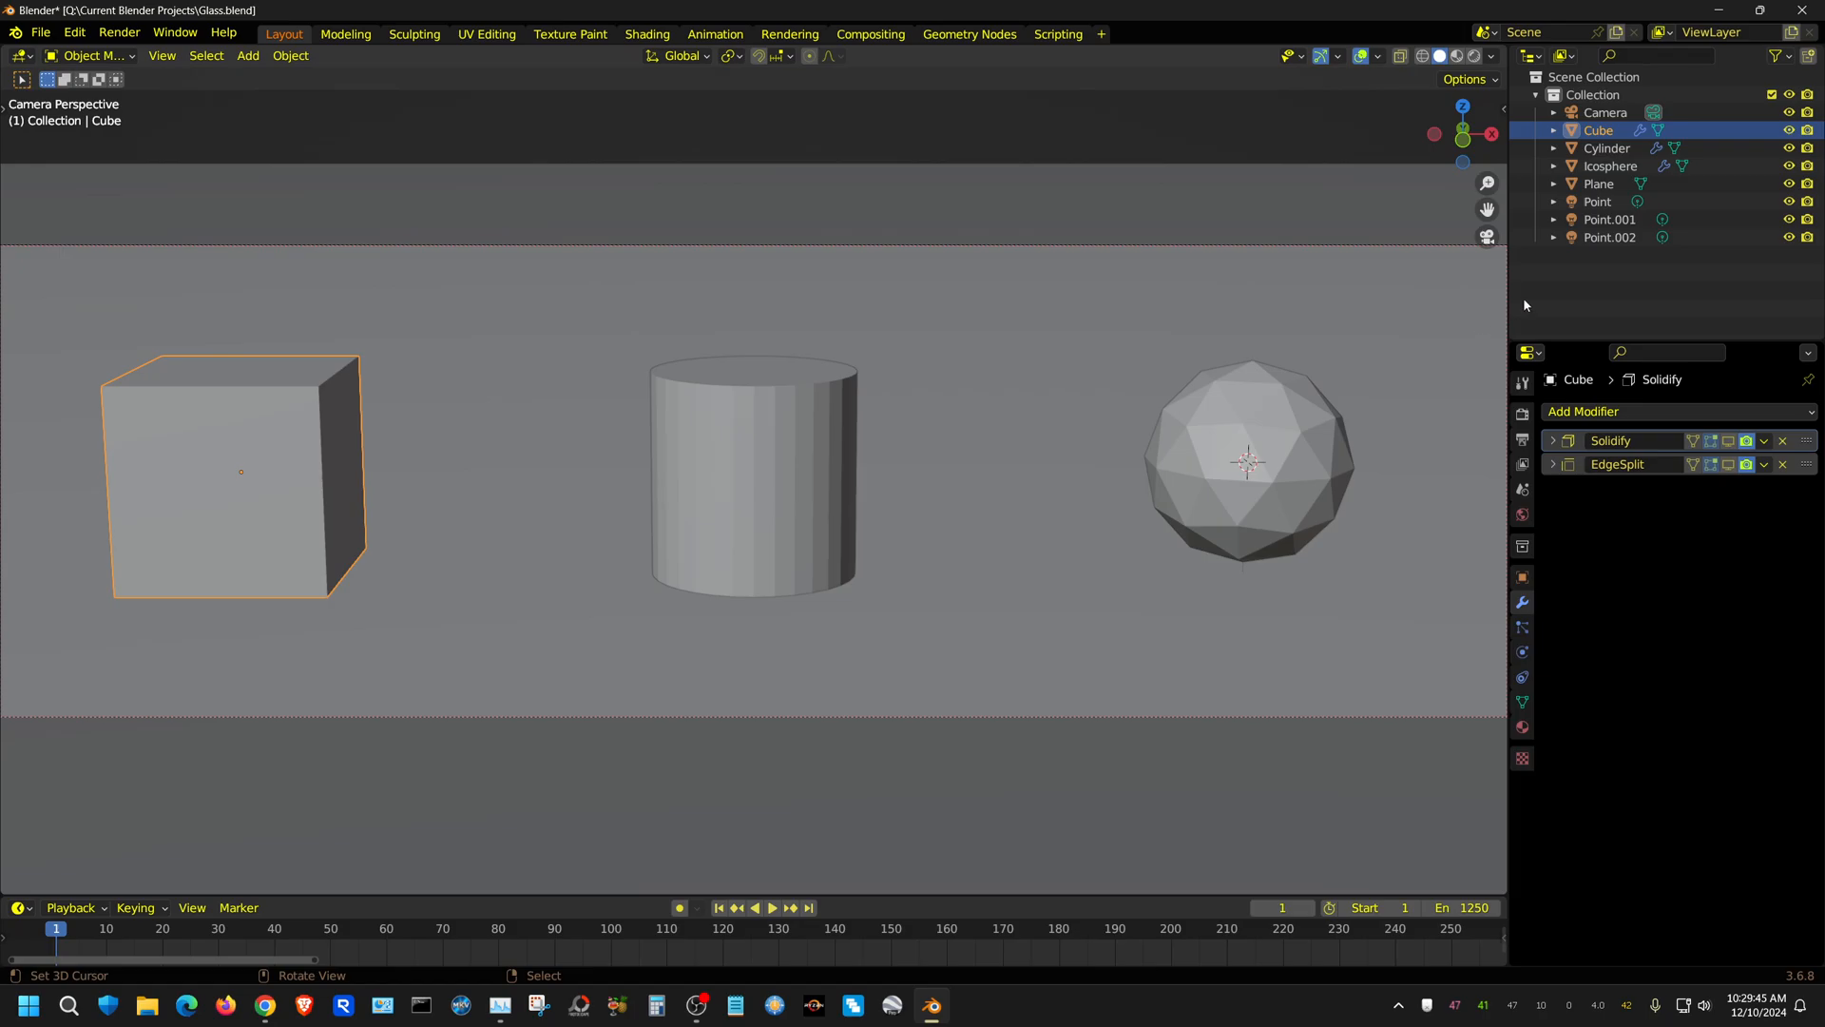
Open the light settings of the first point light and switch the viewport to rendered shading.
{"action": "left_click", "coordinate": [1597, 202]}
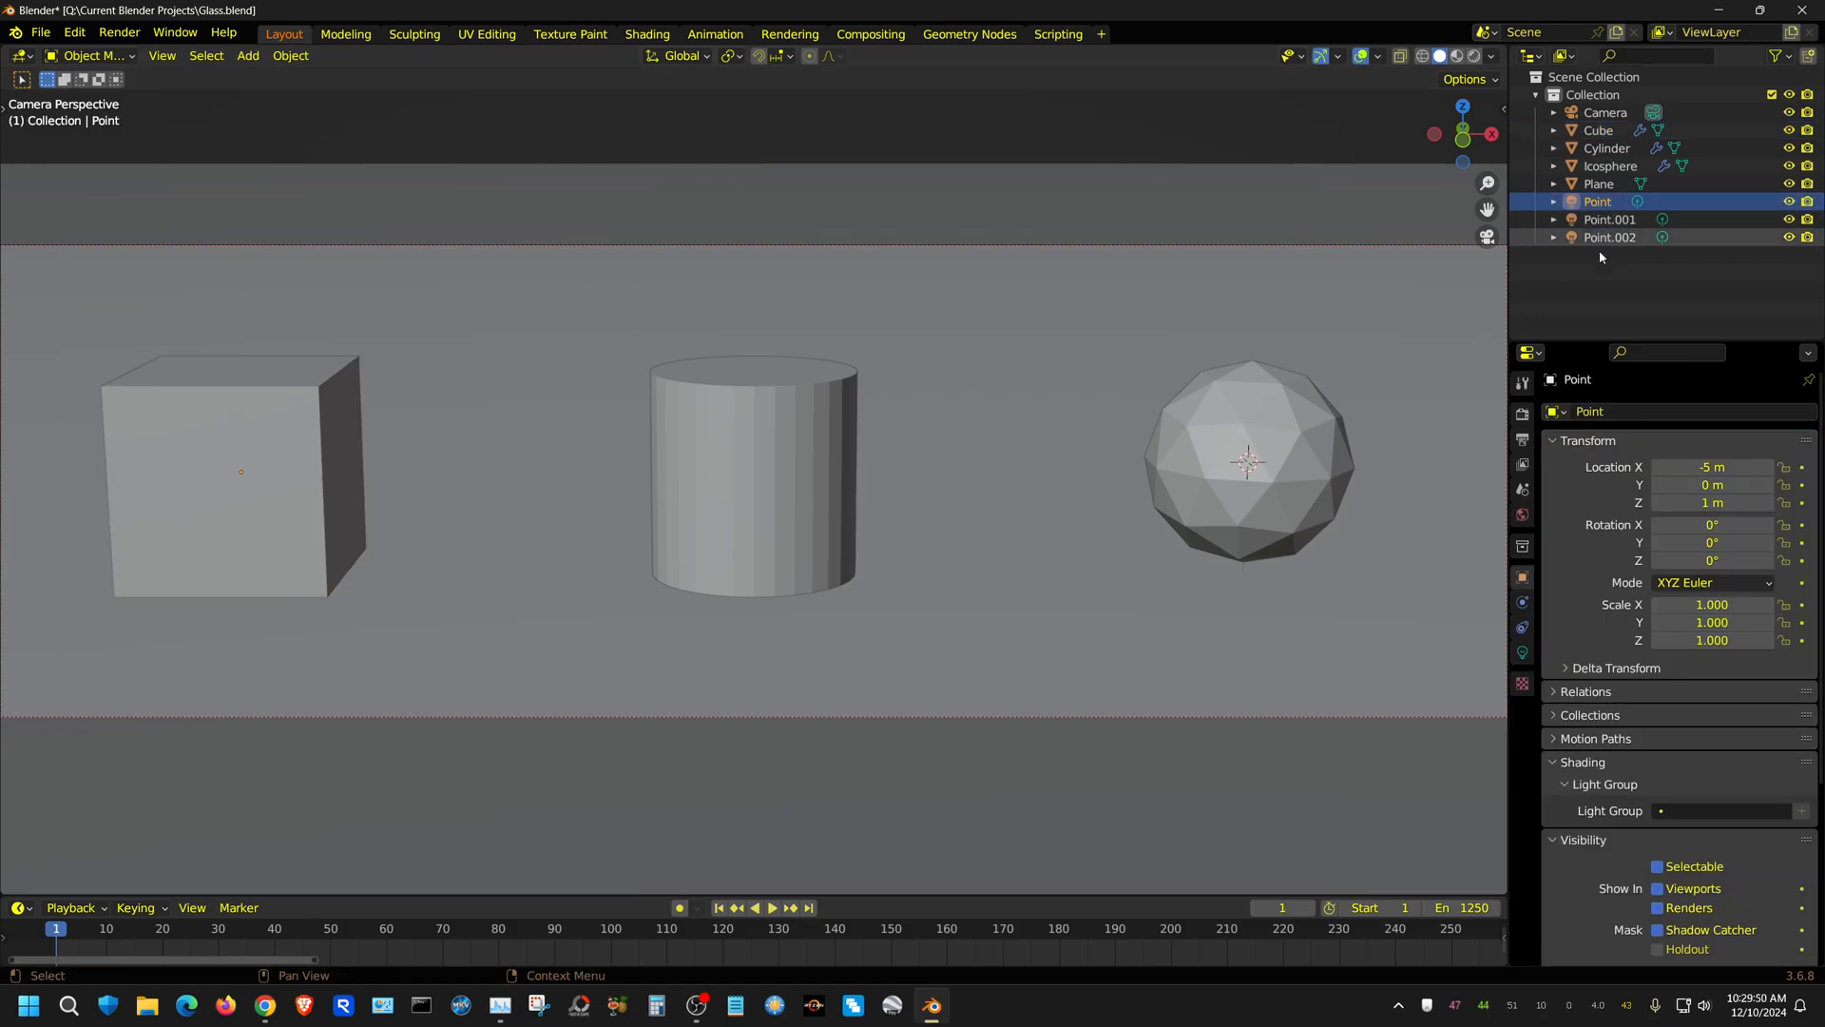
{"action": "left_click", "coordinate": [1523, 653]}
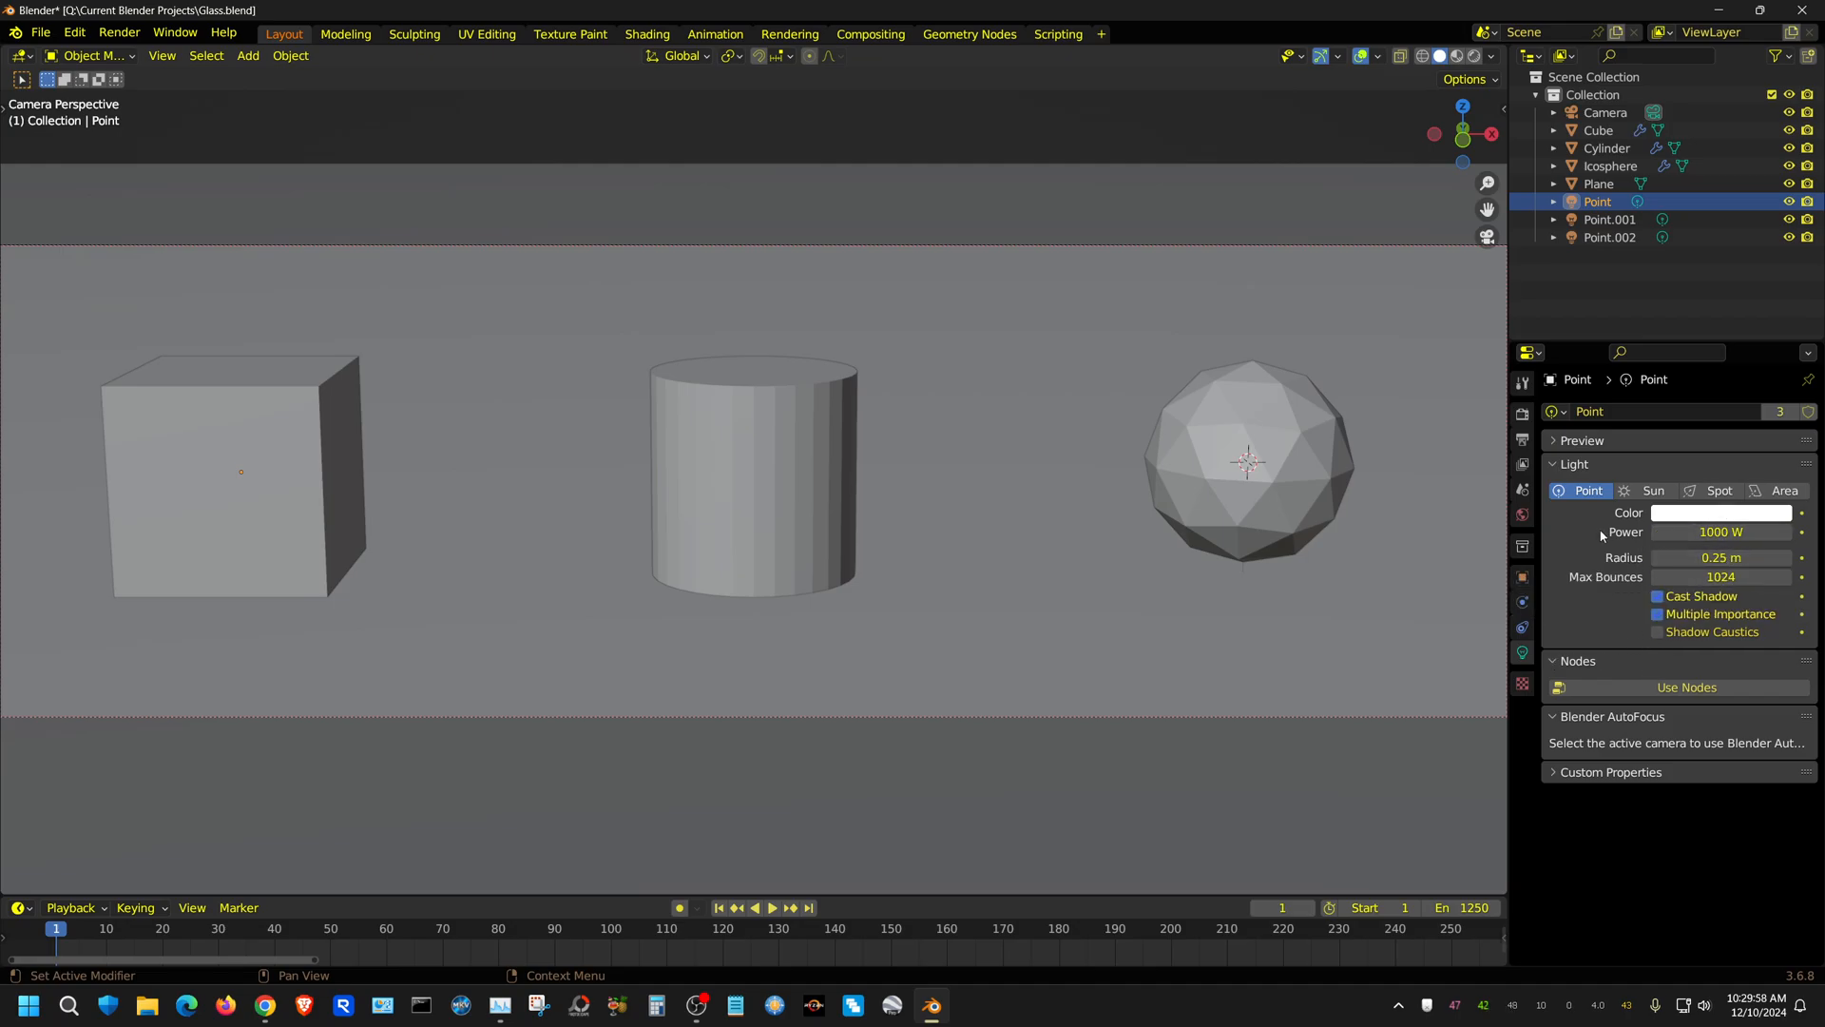
{"action": "left_click", "coordinate": [1475, 56]}
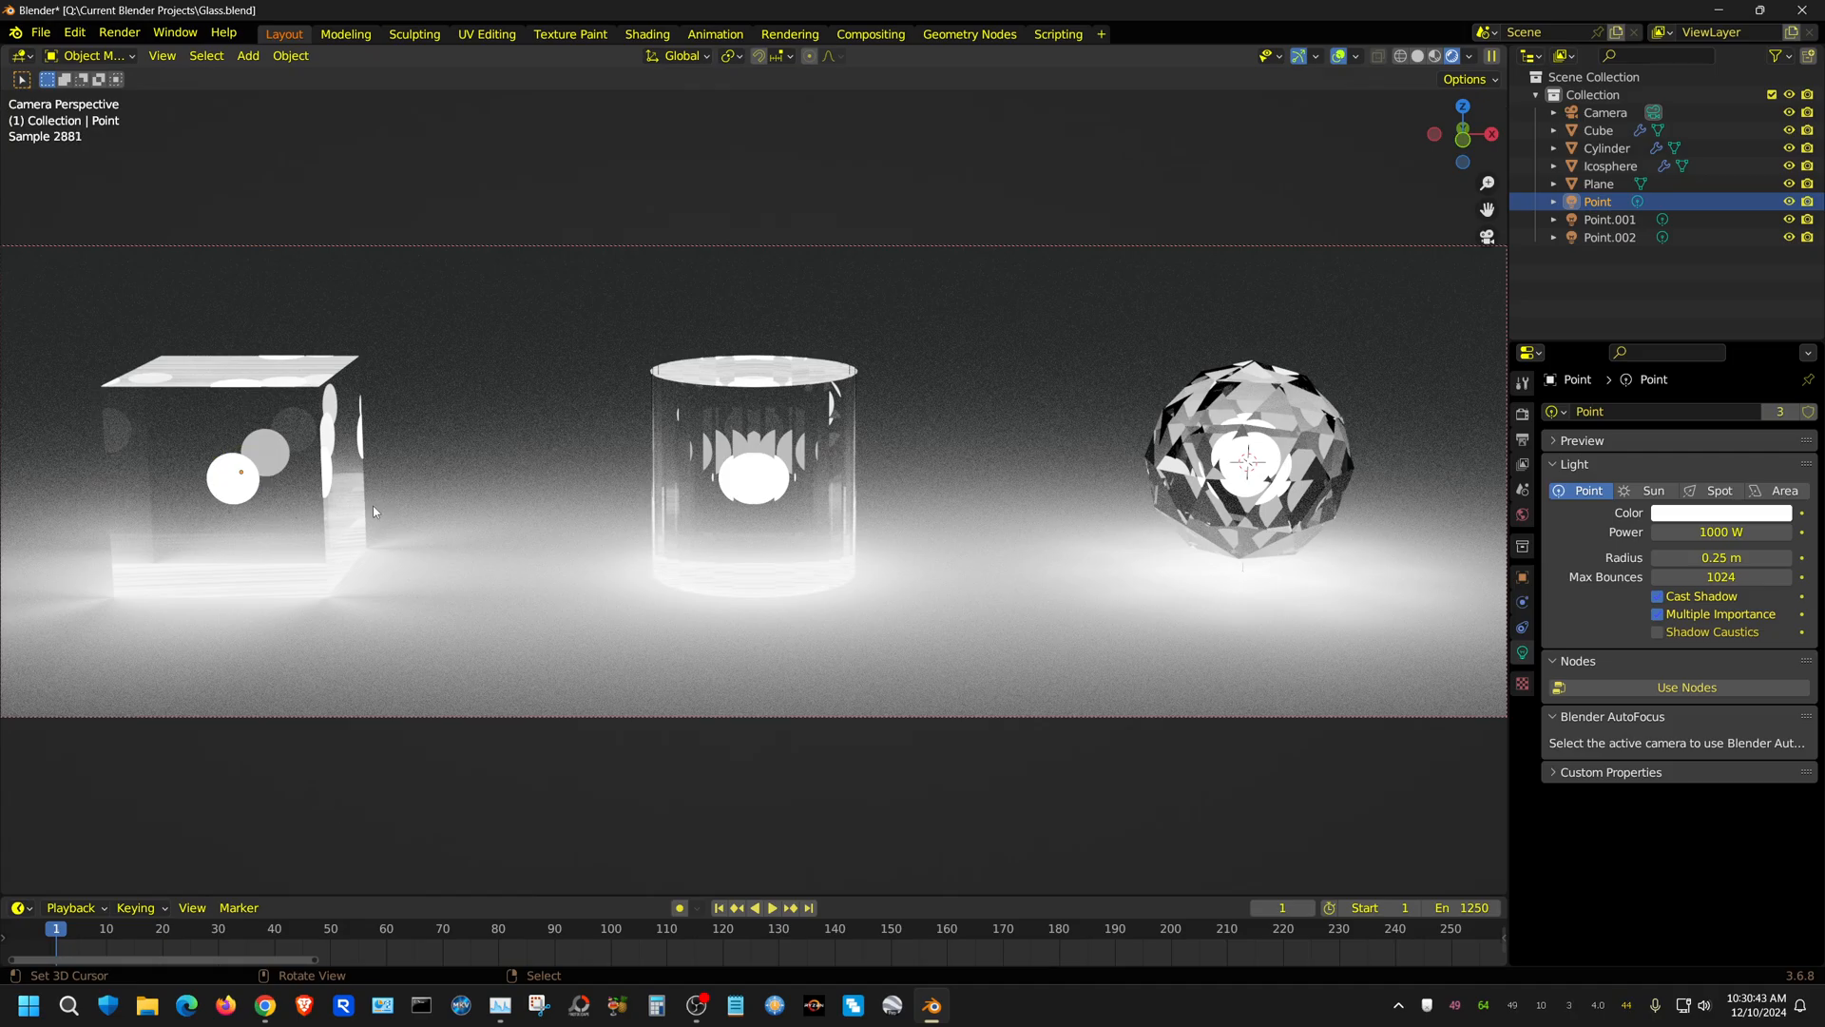
Enable viewport display of the Solidify modifier on the cube, the cylinder and the icosphere.
{"action": "left_click", "coordinate": [219, 391]}
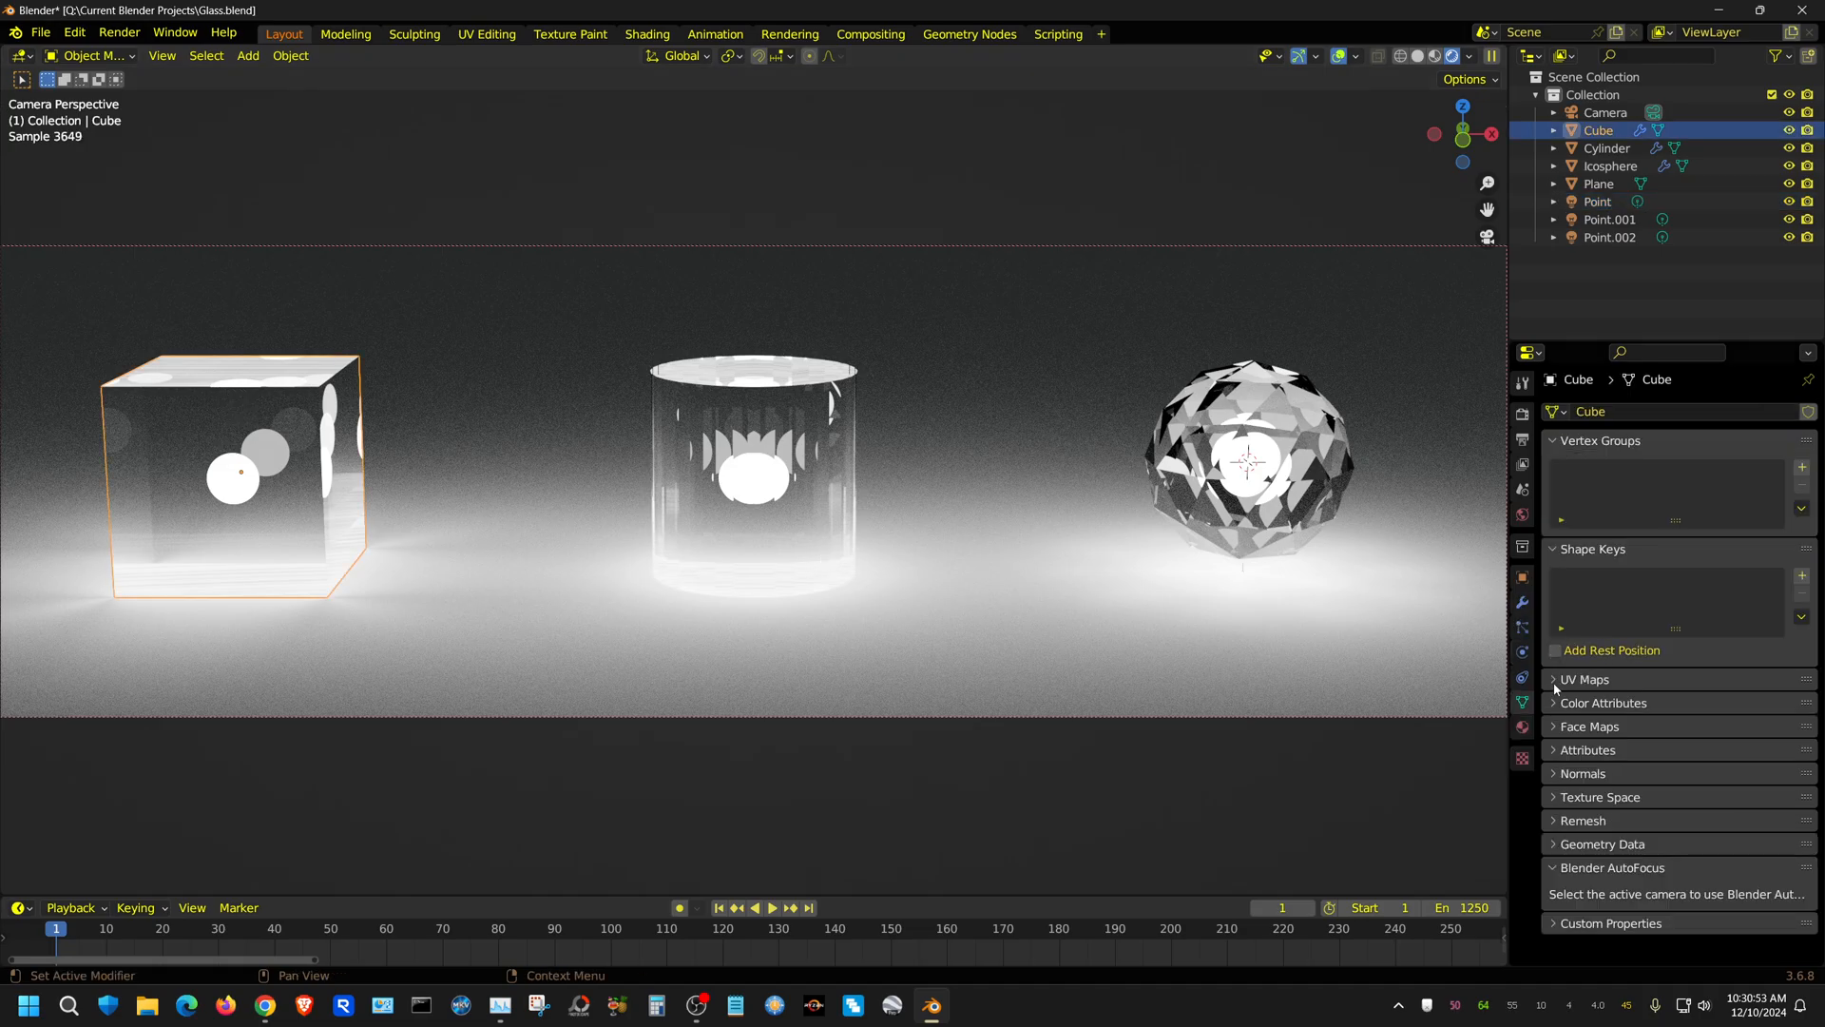
{"action": "left_click", "coordinate": [1521, 602]}
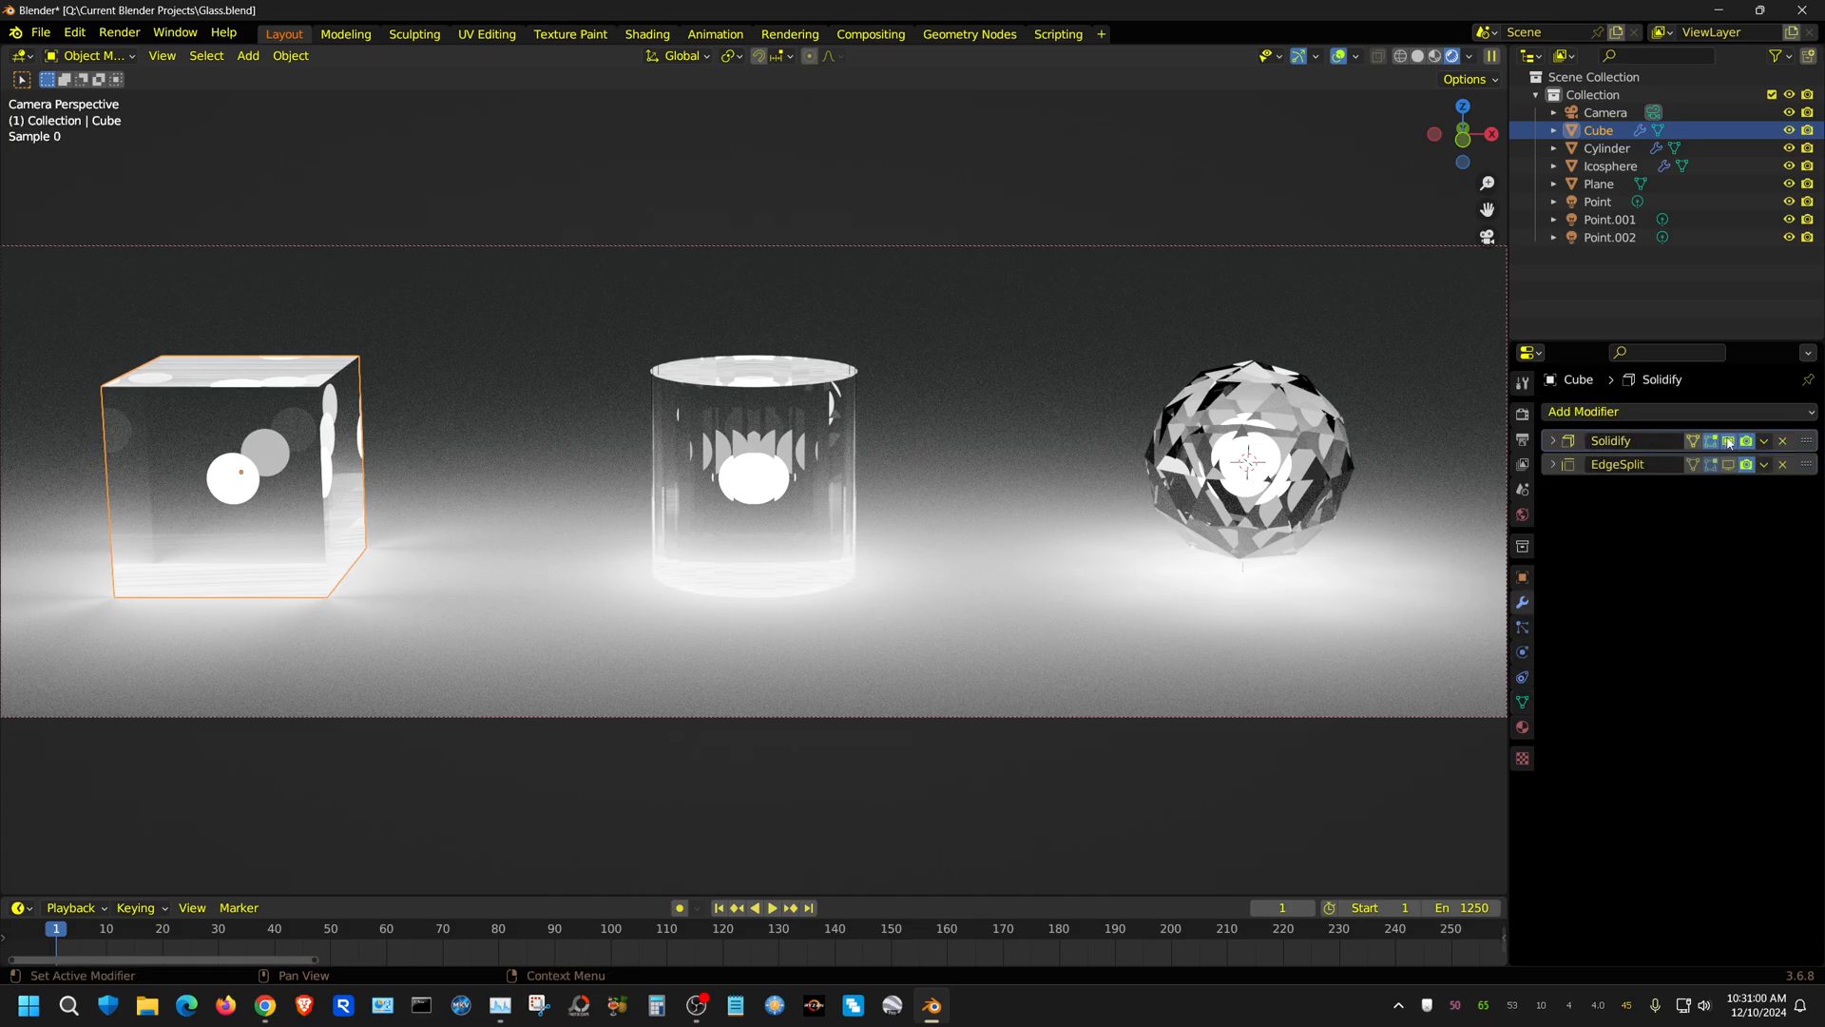
{"action": "left_click", "coordinate": [1729, 442]}
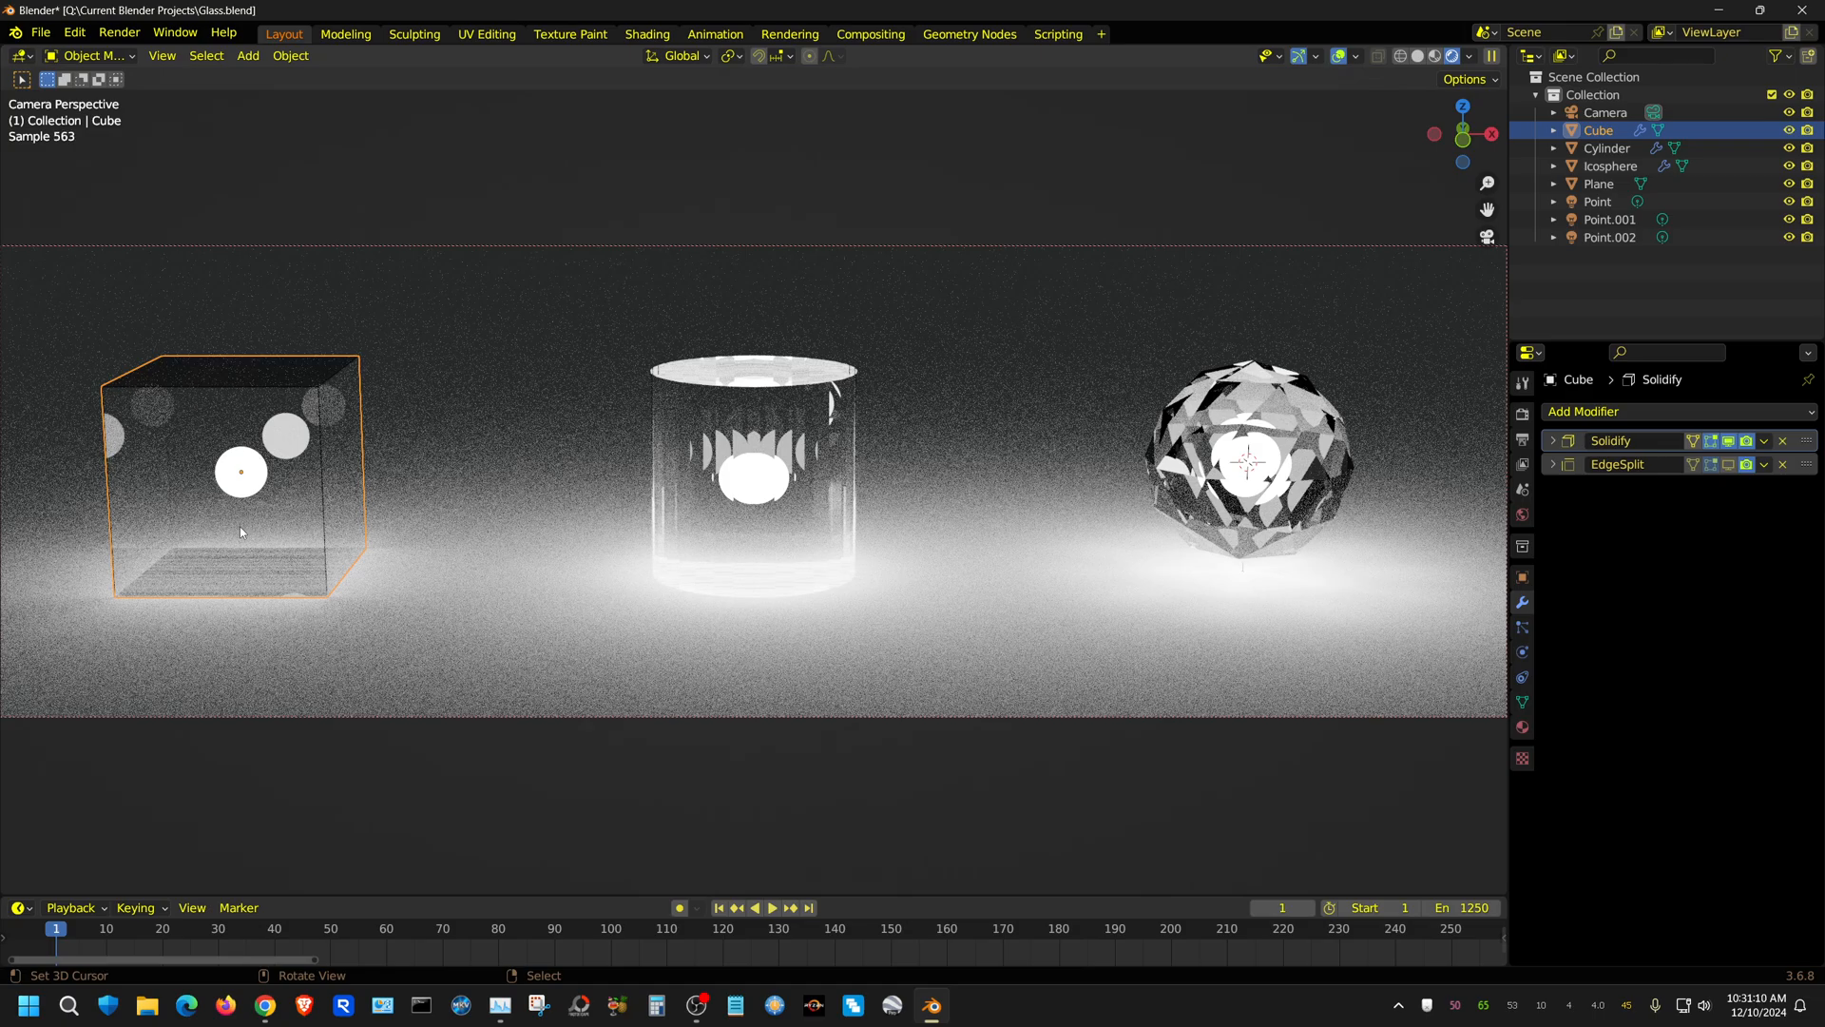
{"action": "left_click", "coordinate": [719, 416]}
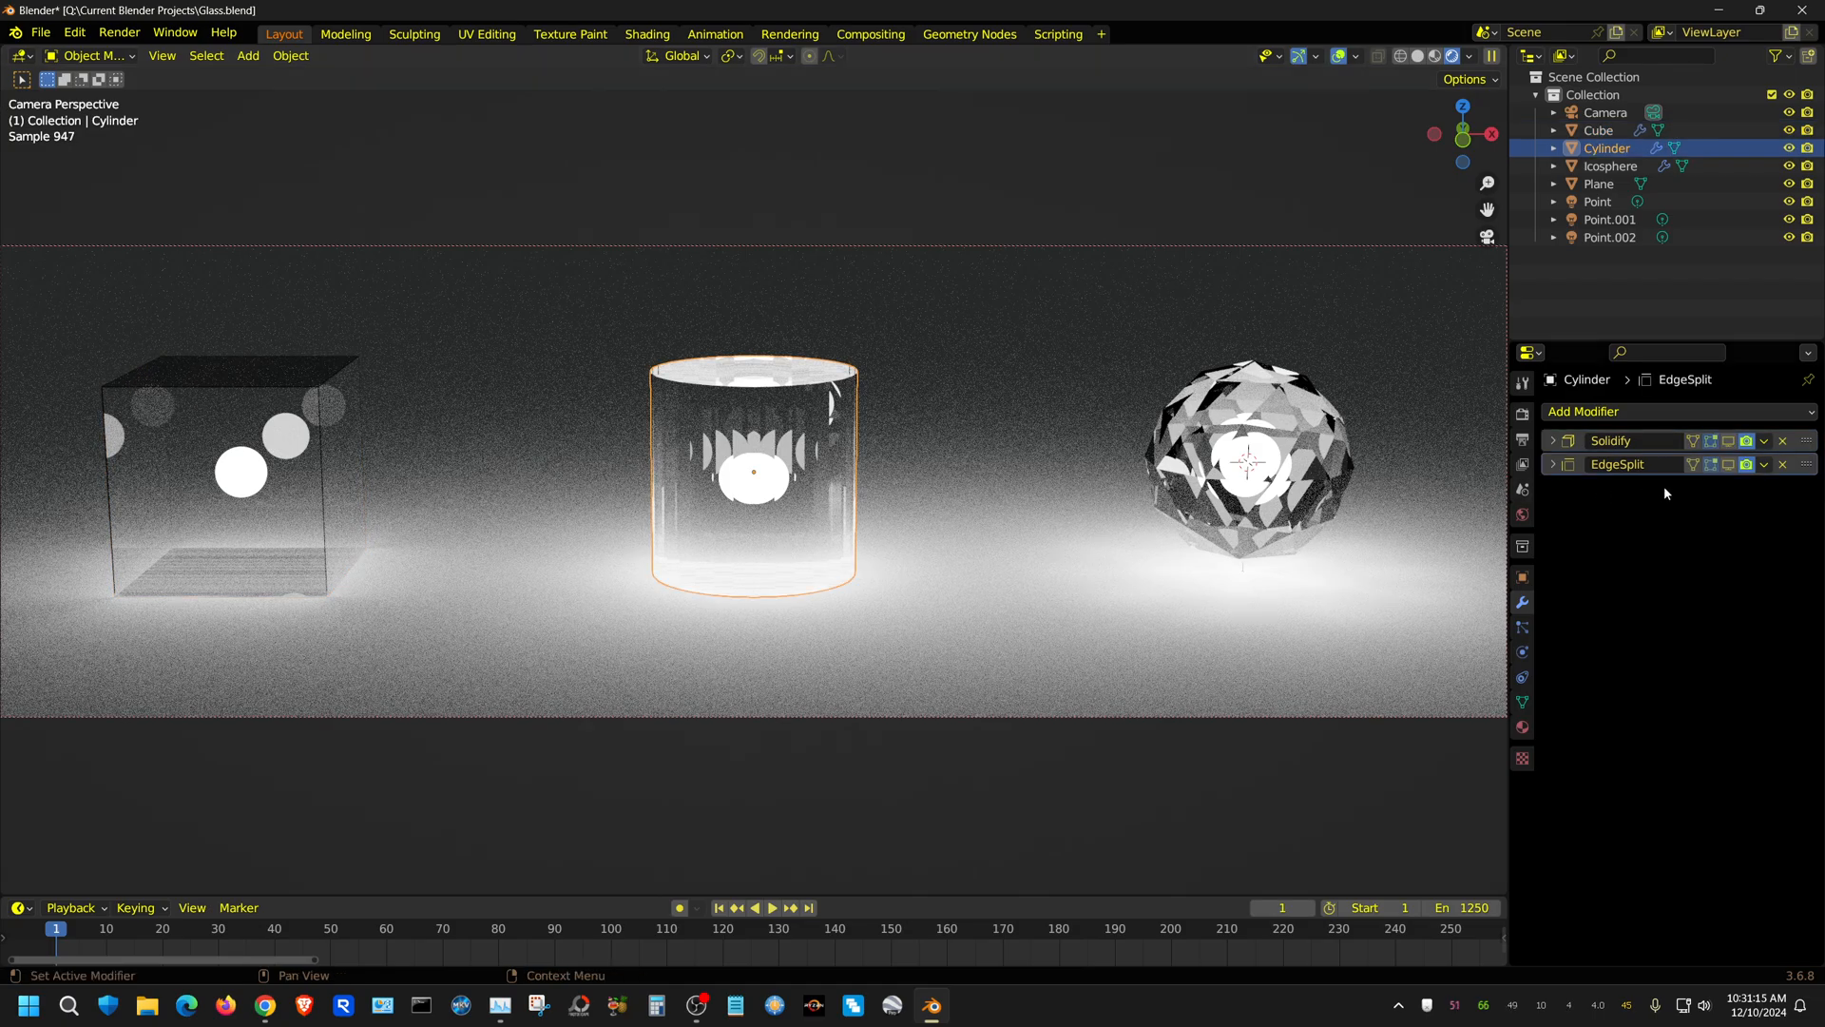
{"action": "left_click", "coordinate": [1728, 441]}
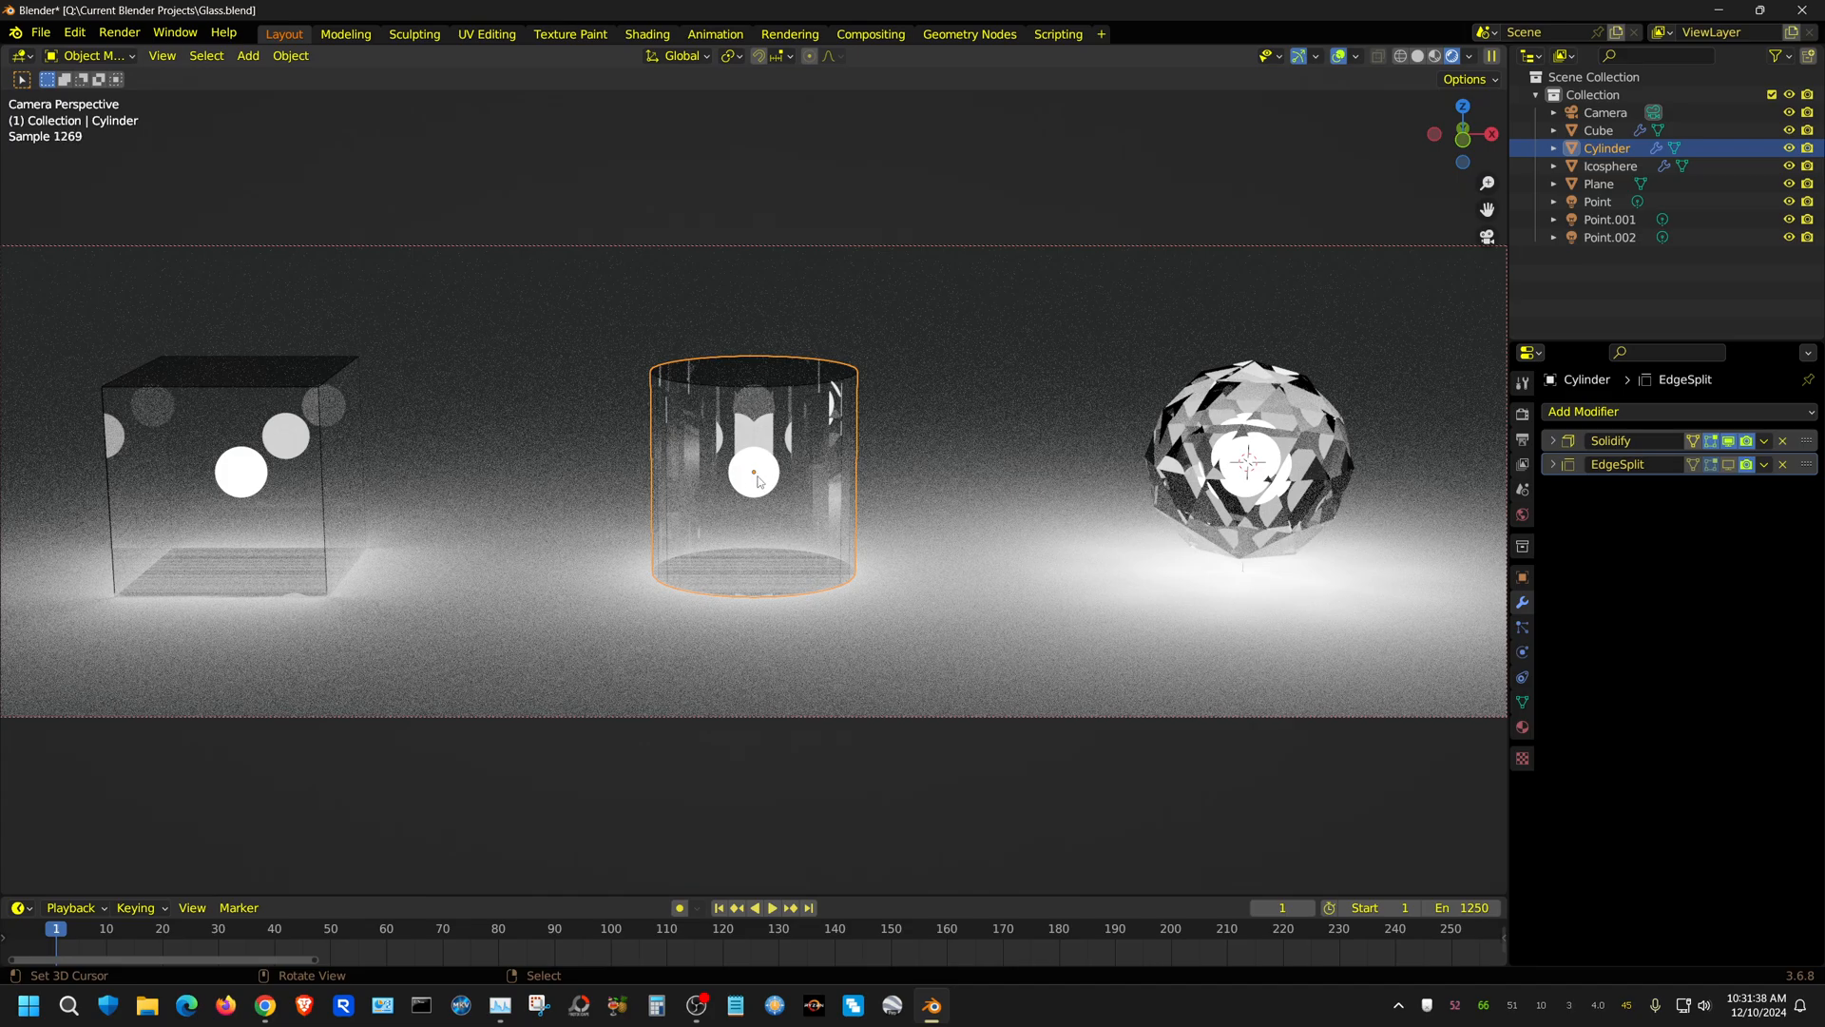
{"action": "left_click", "coordinate": [1277, 407]}
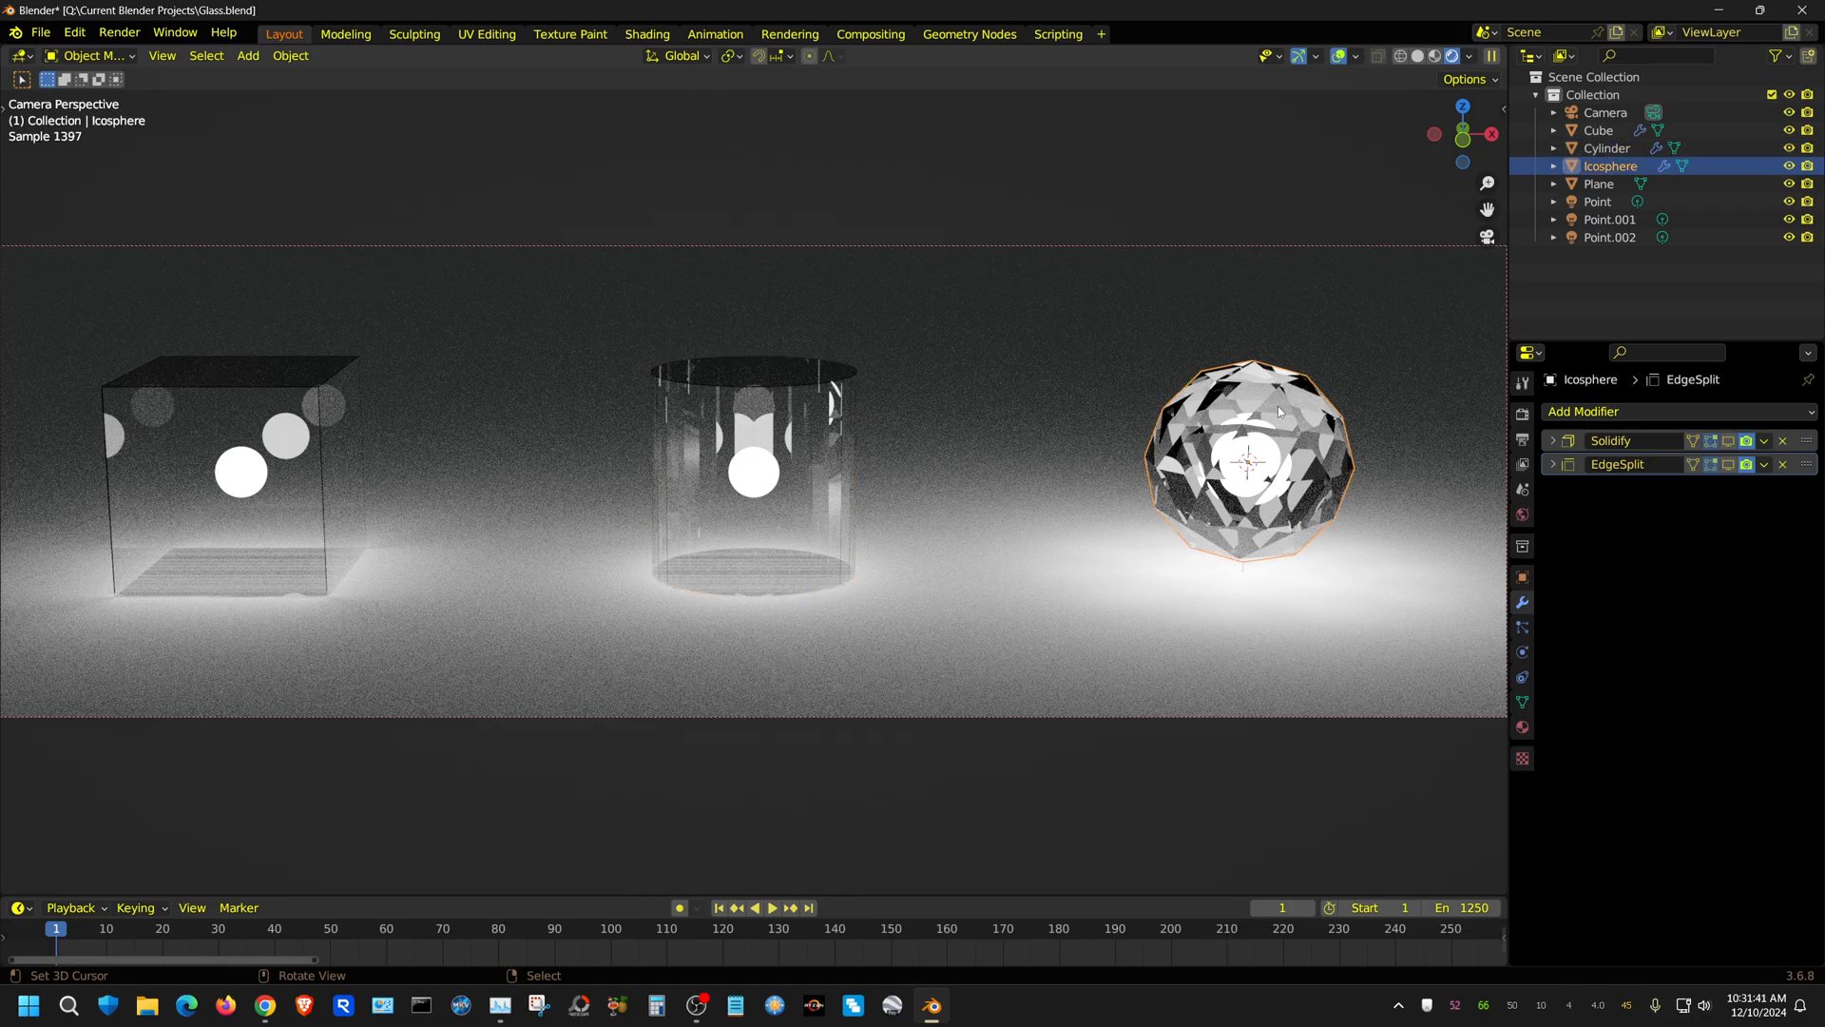
{"action": "left_click", "coordinate": [1728, 440]}
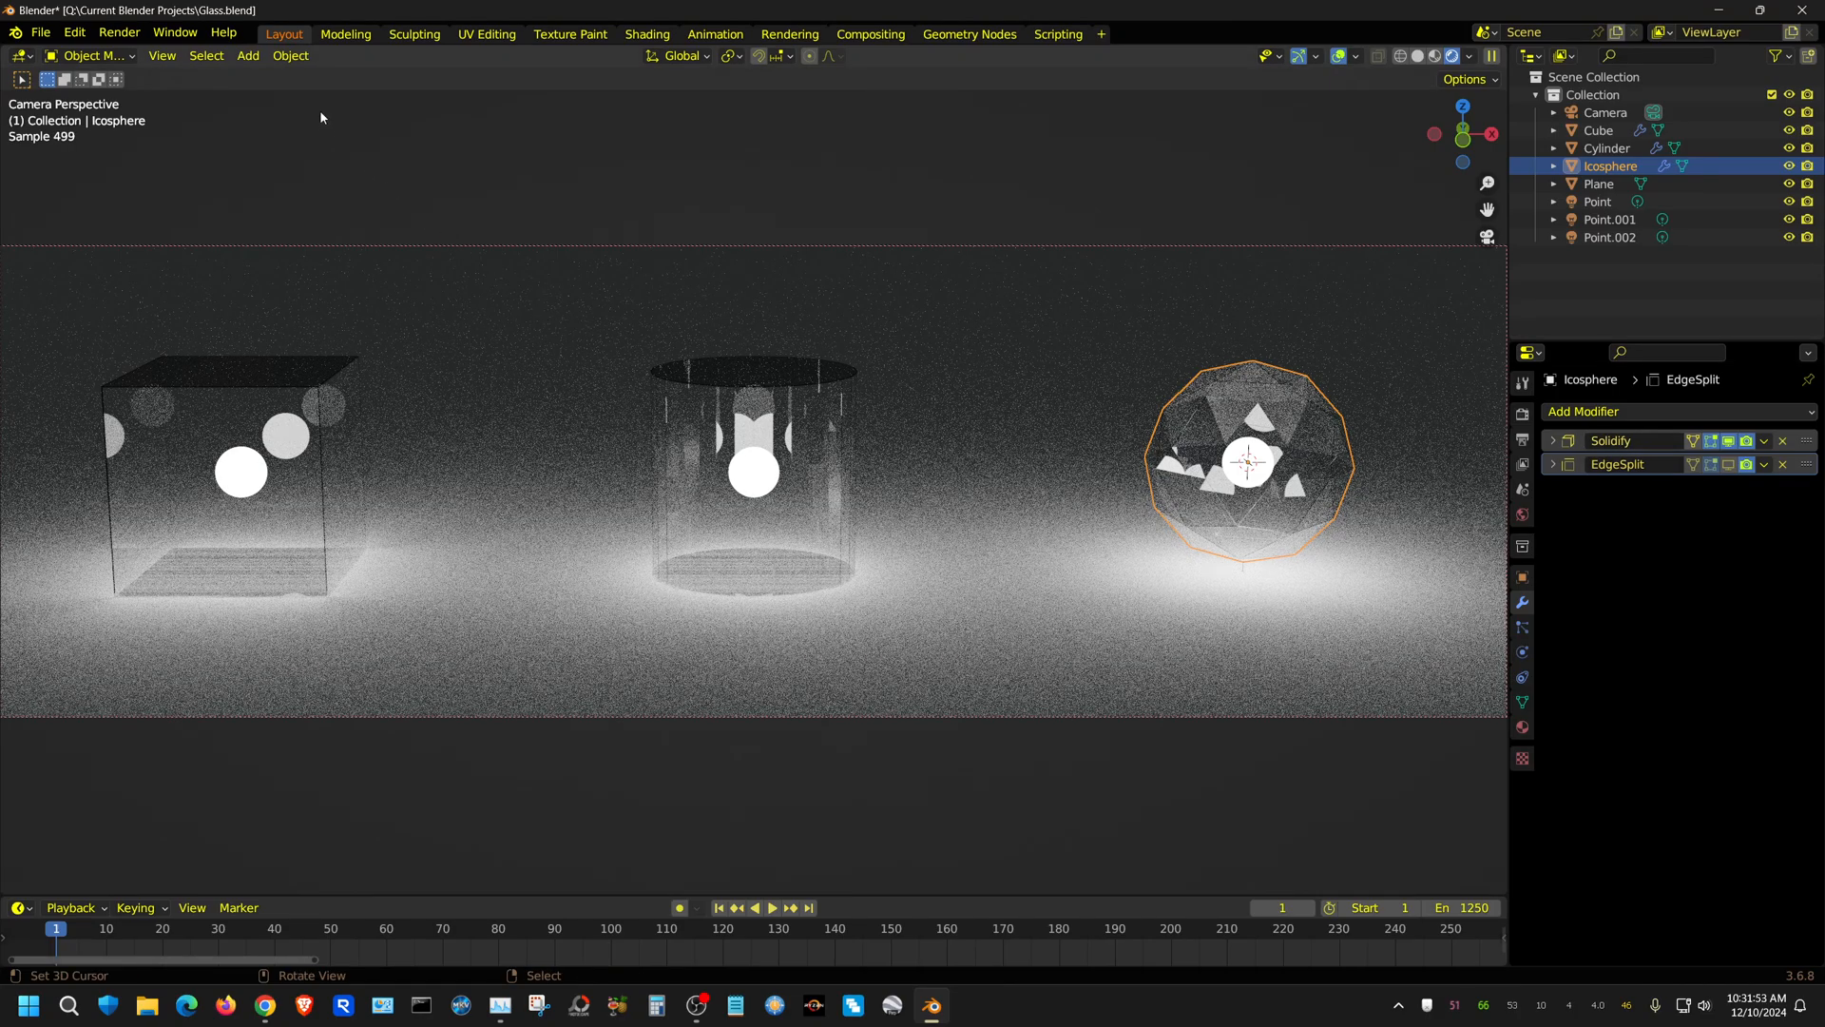
Apply Shade Smooth to the icosphere, the cylinder and the cube.
{"action": "left_click", "coordinate": [292, 59]}
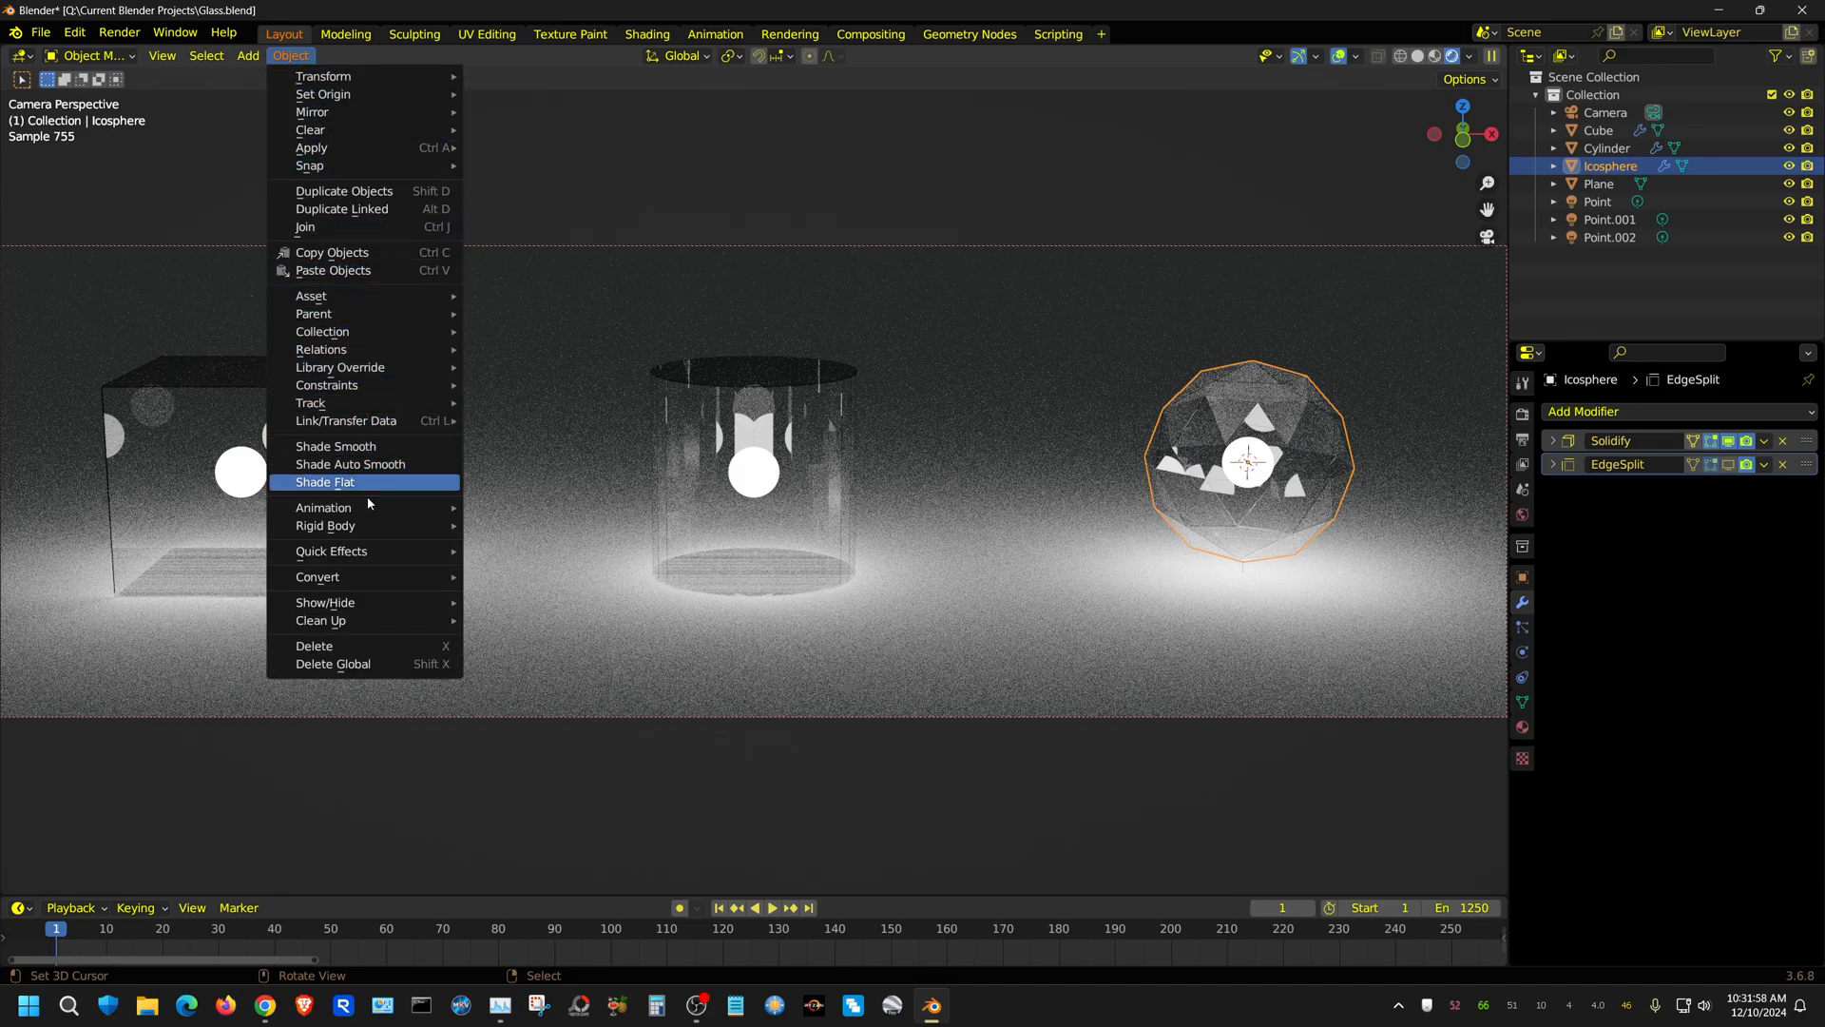
{"action": "left_click", "coordinate": [337, 445]}
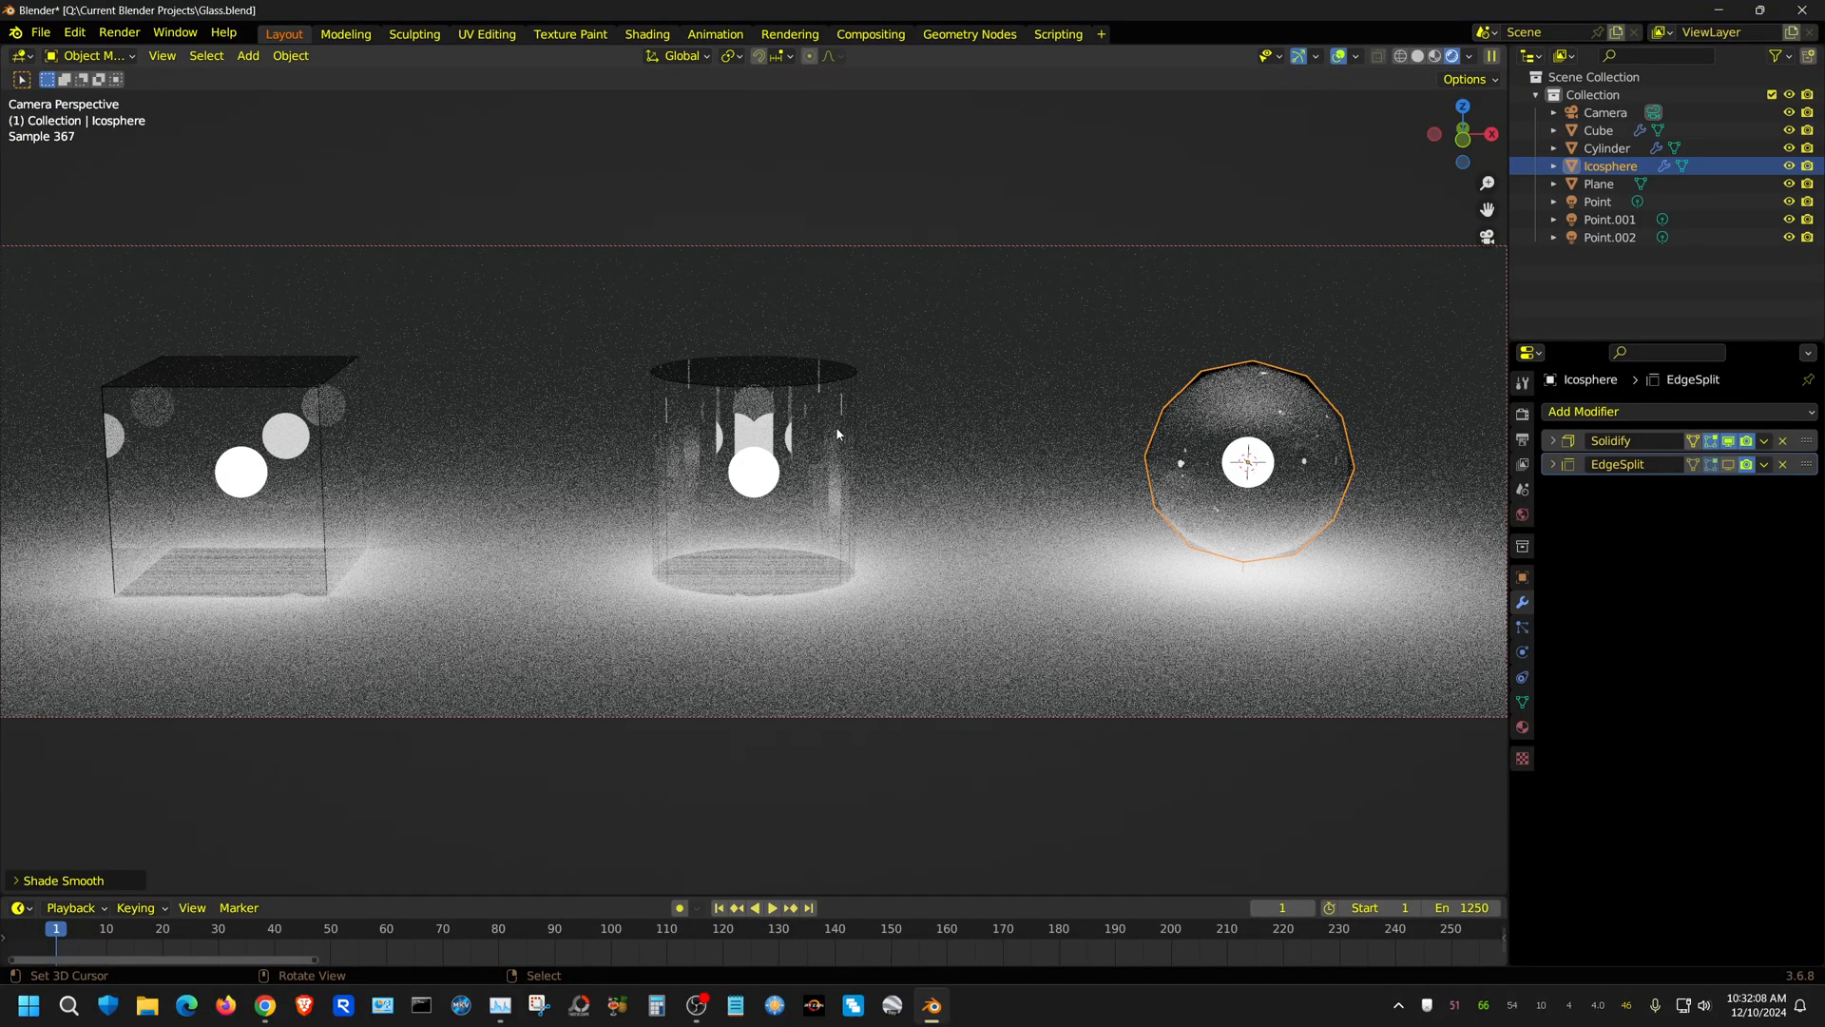
{"action": "left_click", "coordinate": [760, 490]}
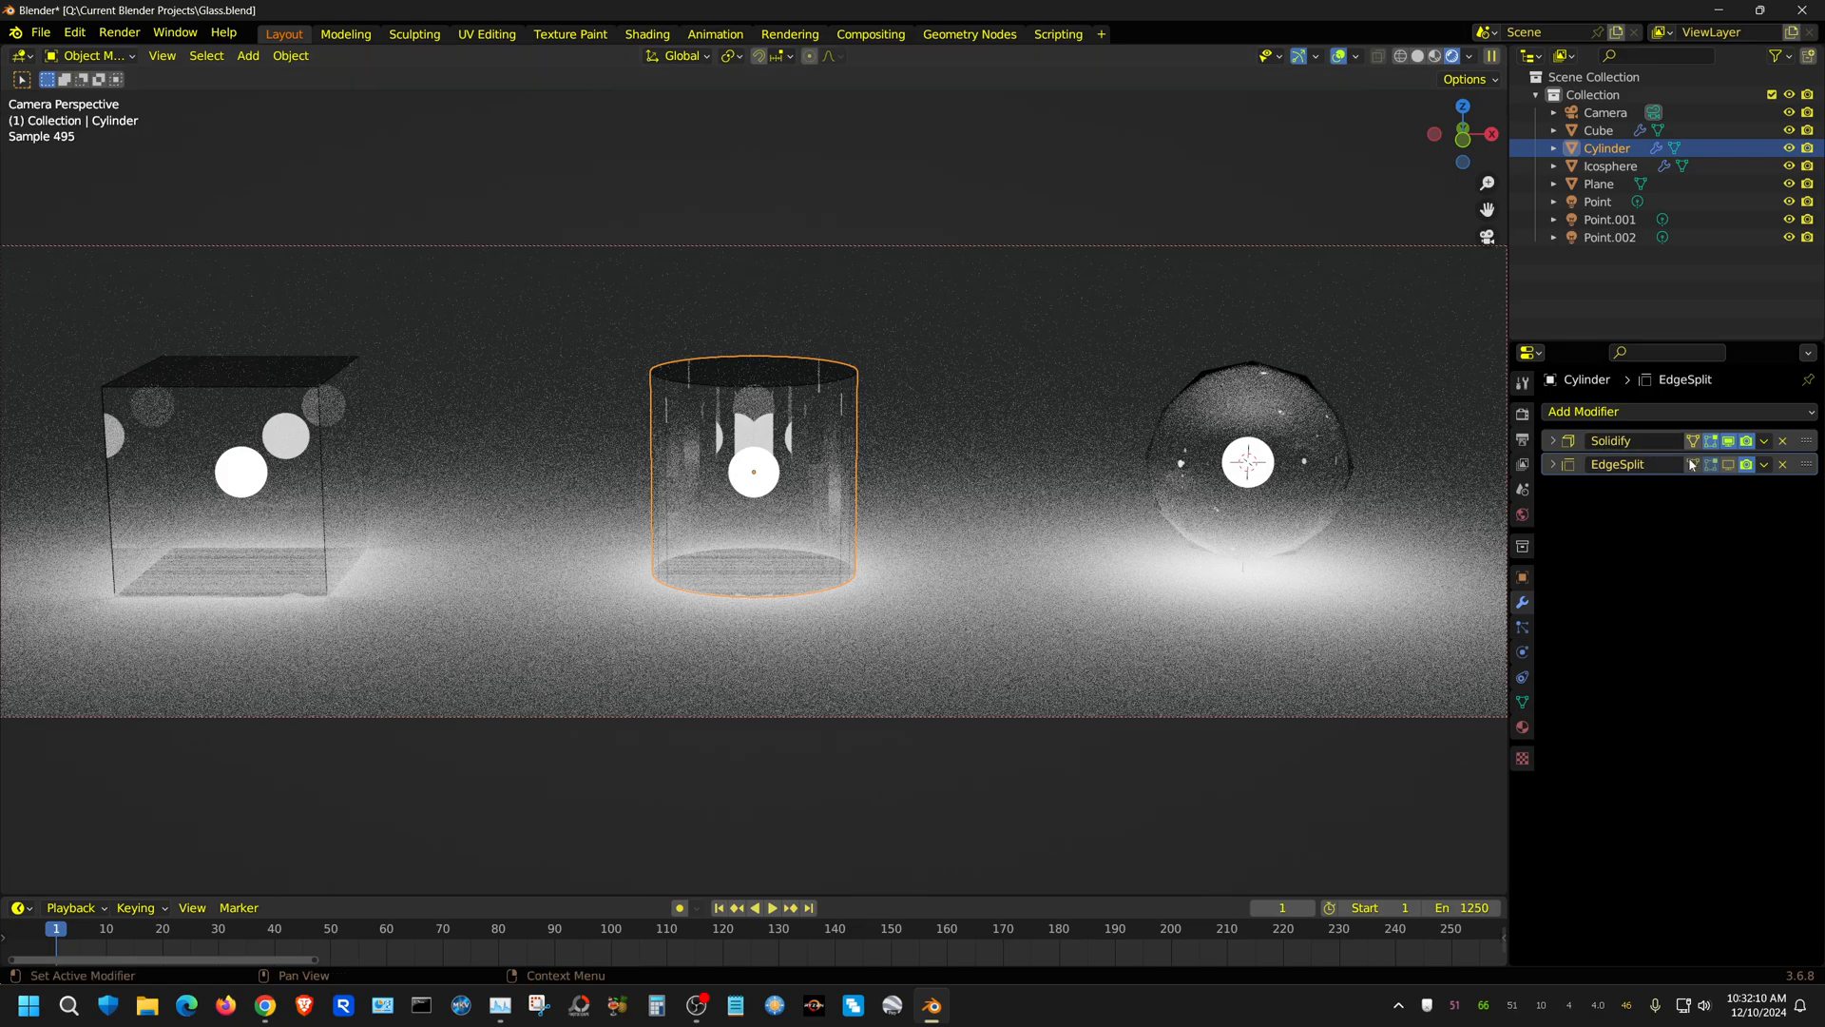
{"action": "left_click", "coordinate": [248, 55]}
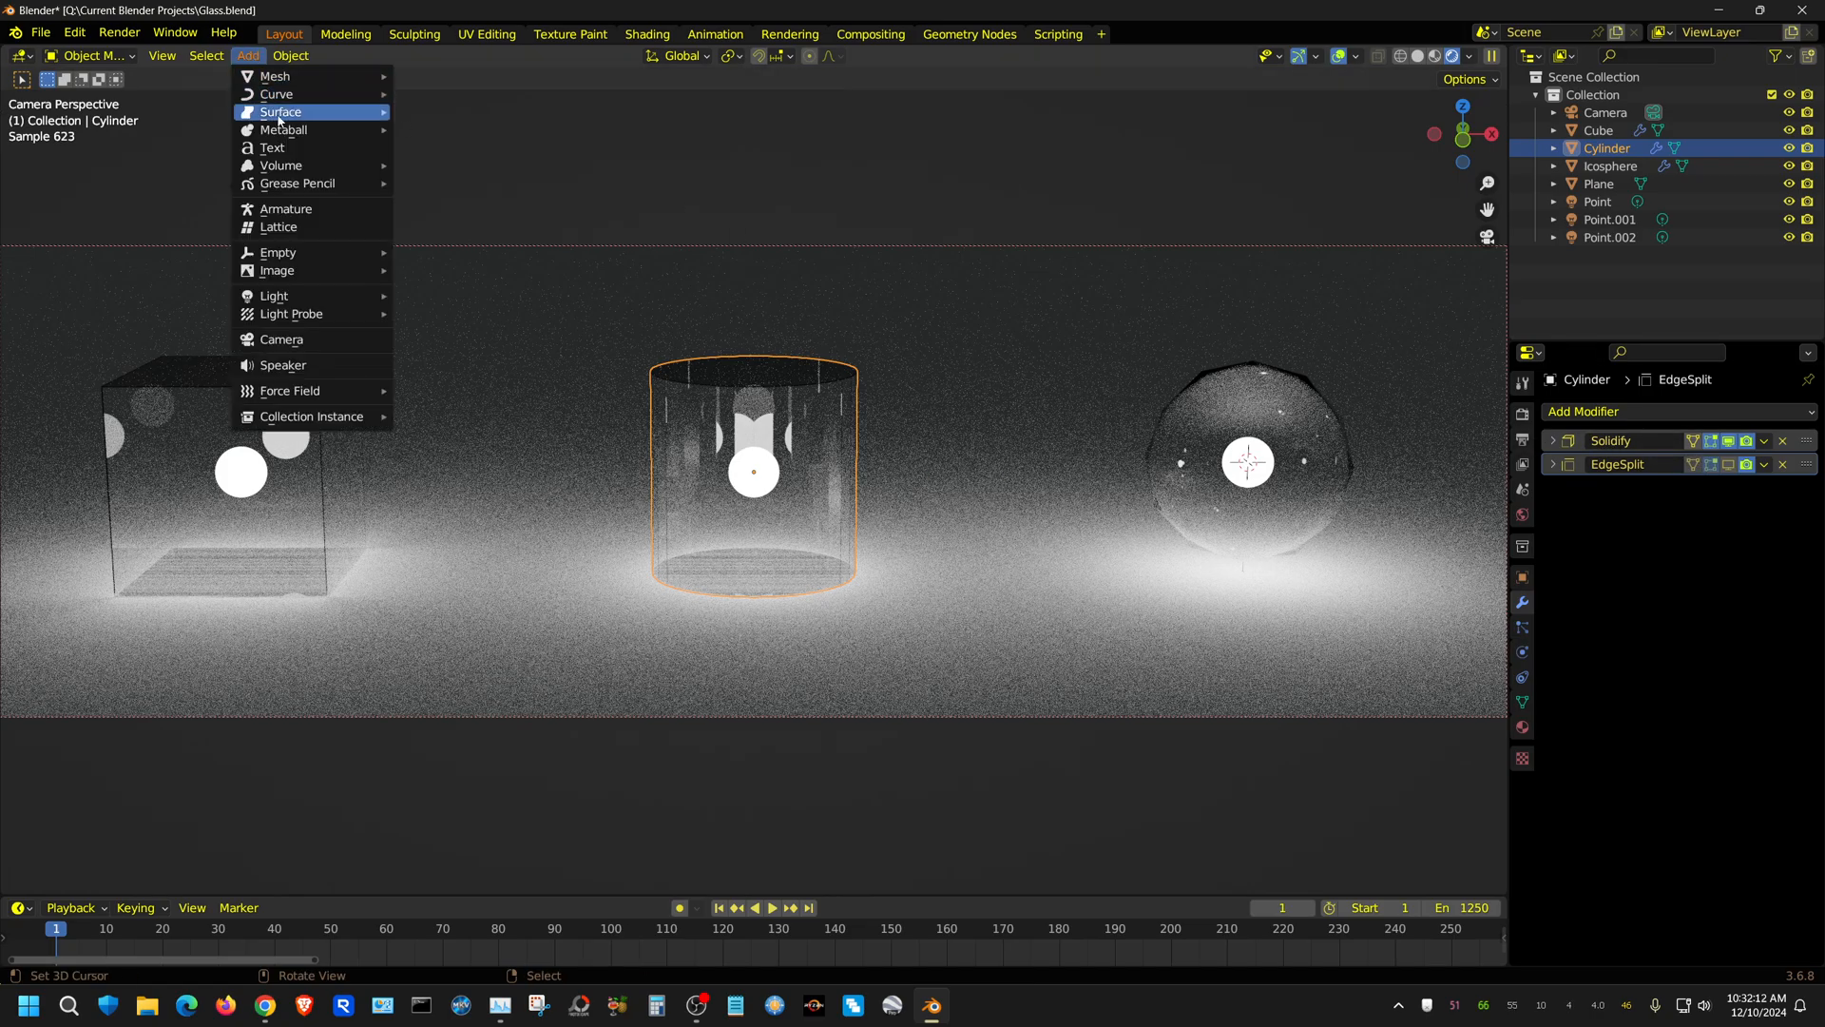
{"action": "left_click", "coordinate": [291, 55]}
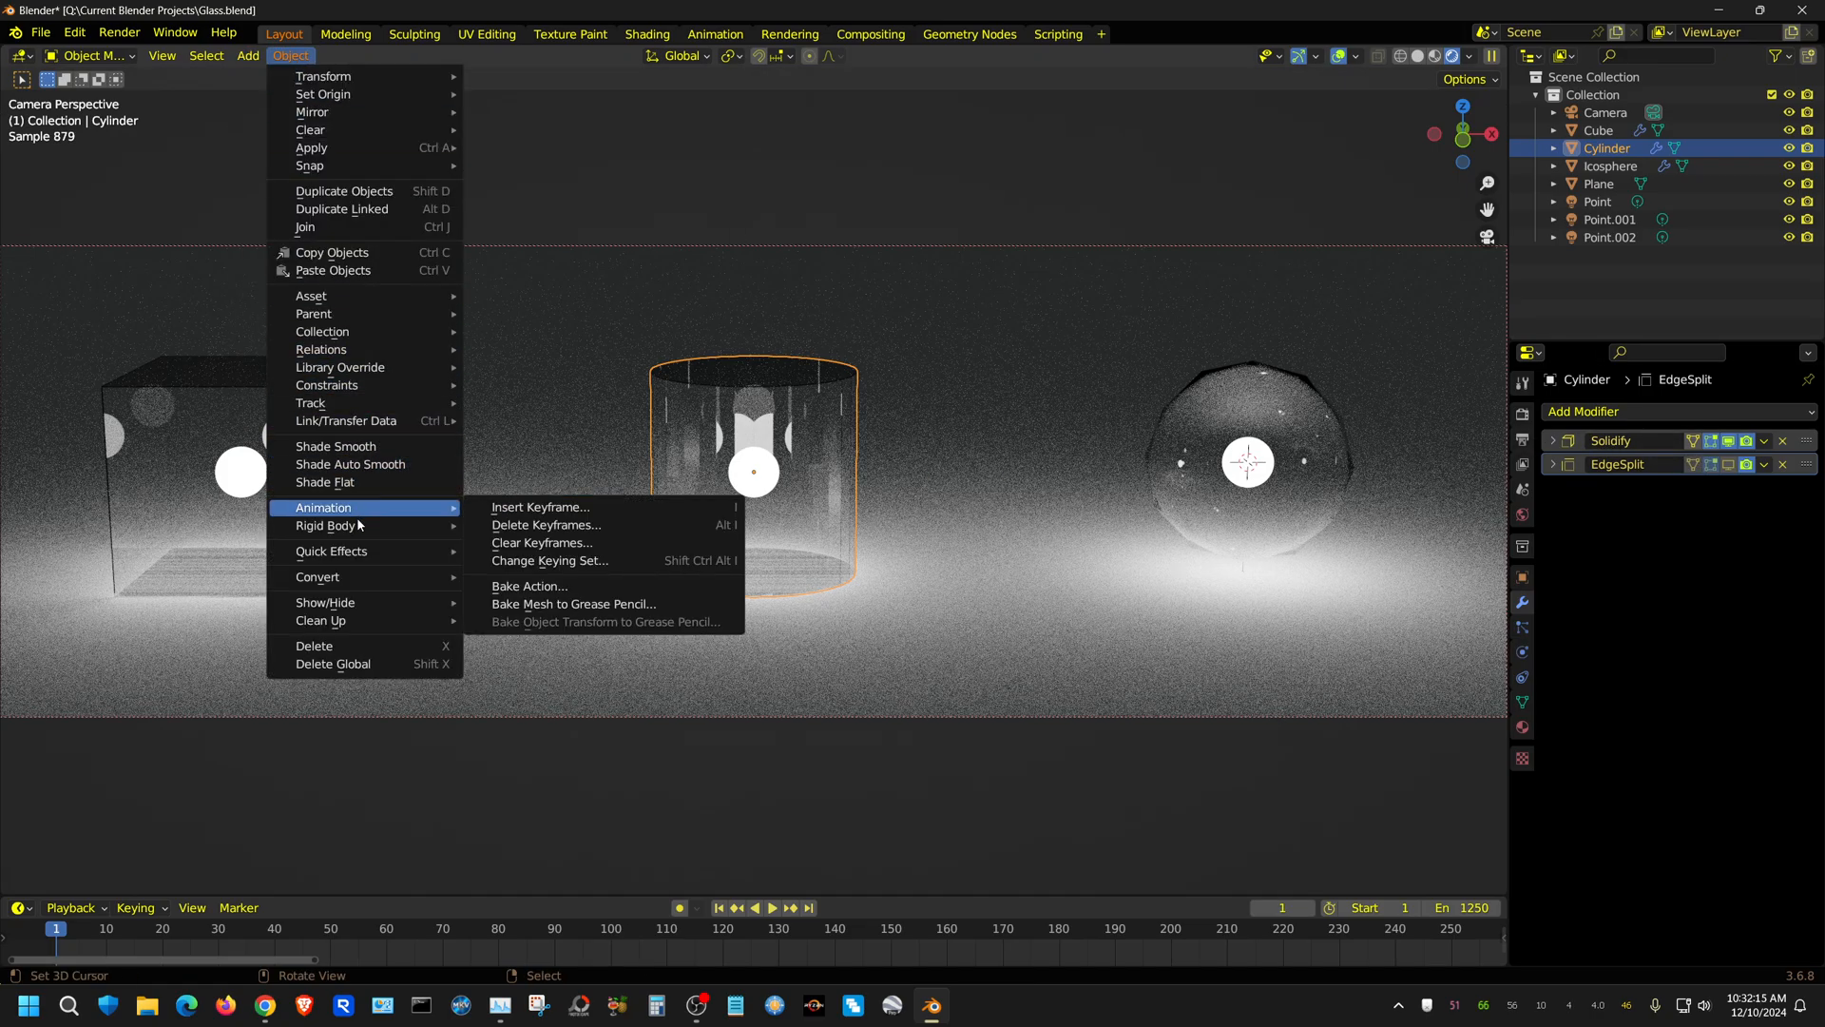
{"action": "left_click", "coordinate": [354, 446]}
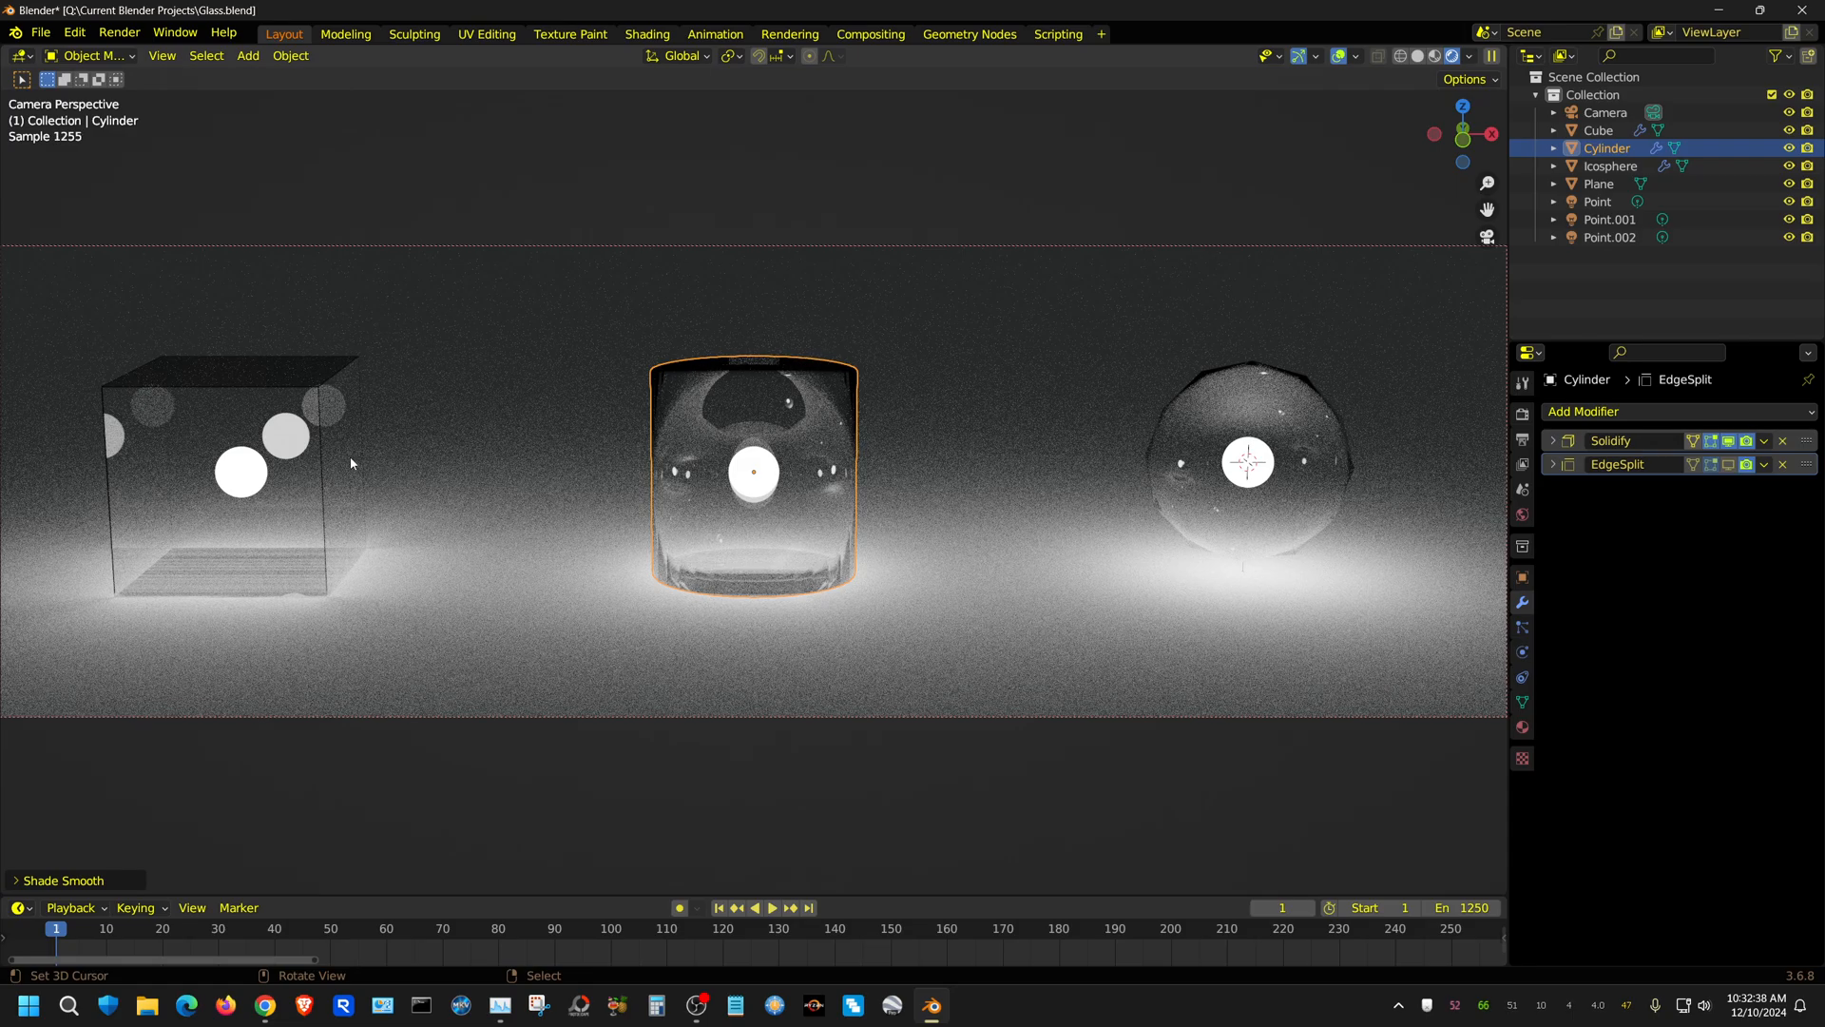
{"action": "left_click", "coordinate": [276, 459]}
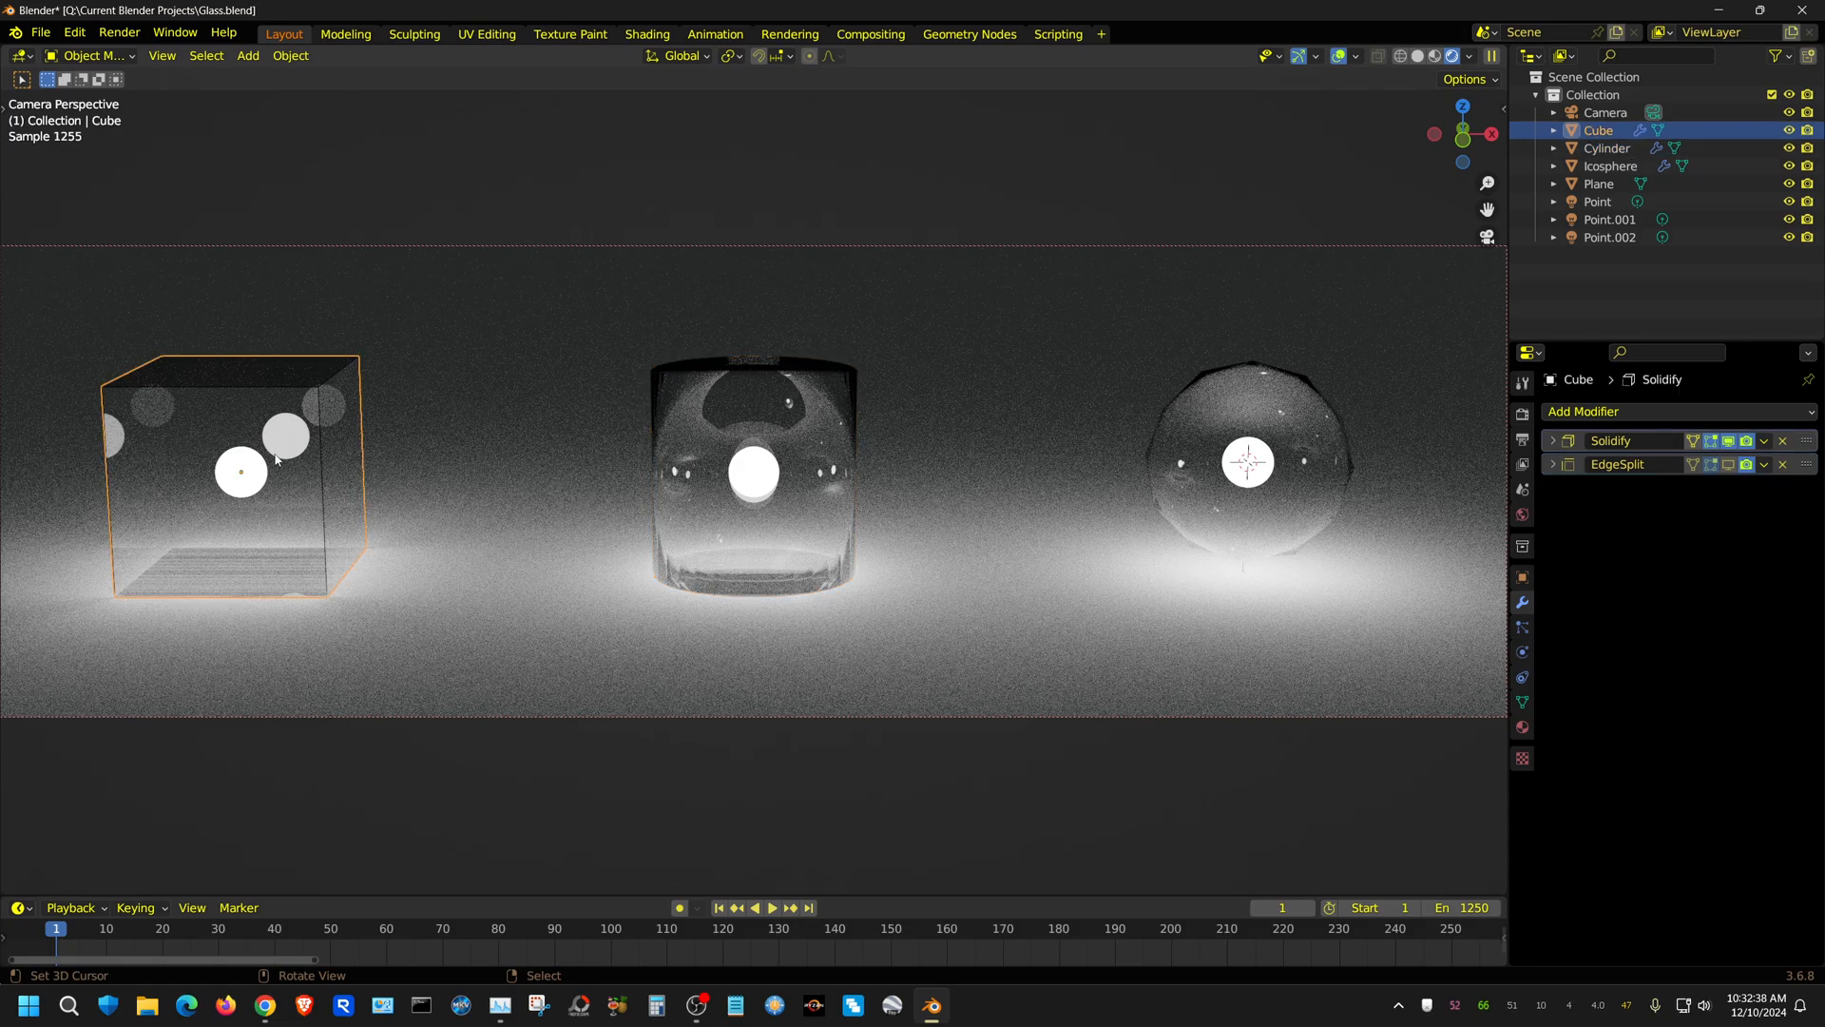
{"action": "left_click", "coordinate": [289, 57]}
{"action": "left_click", "coordinate": [323, 437]}
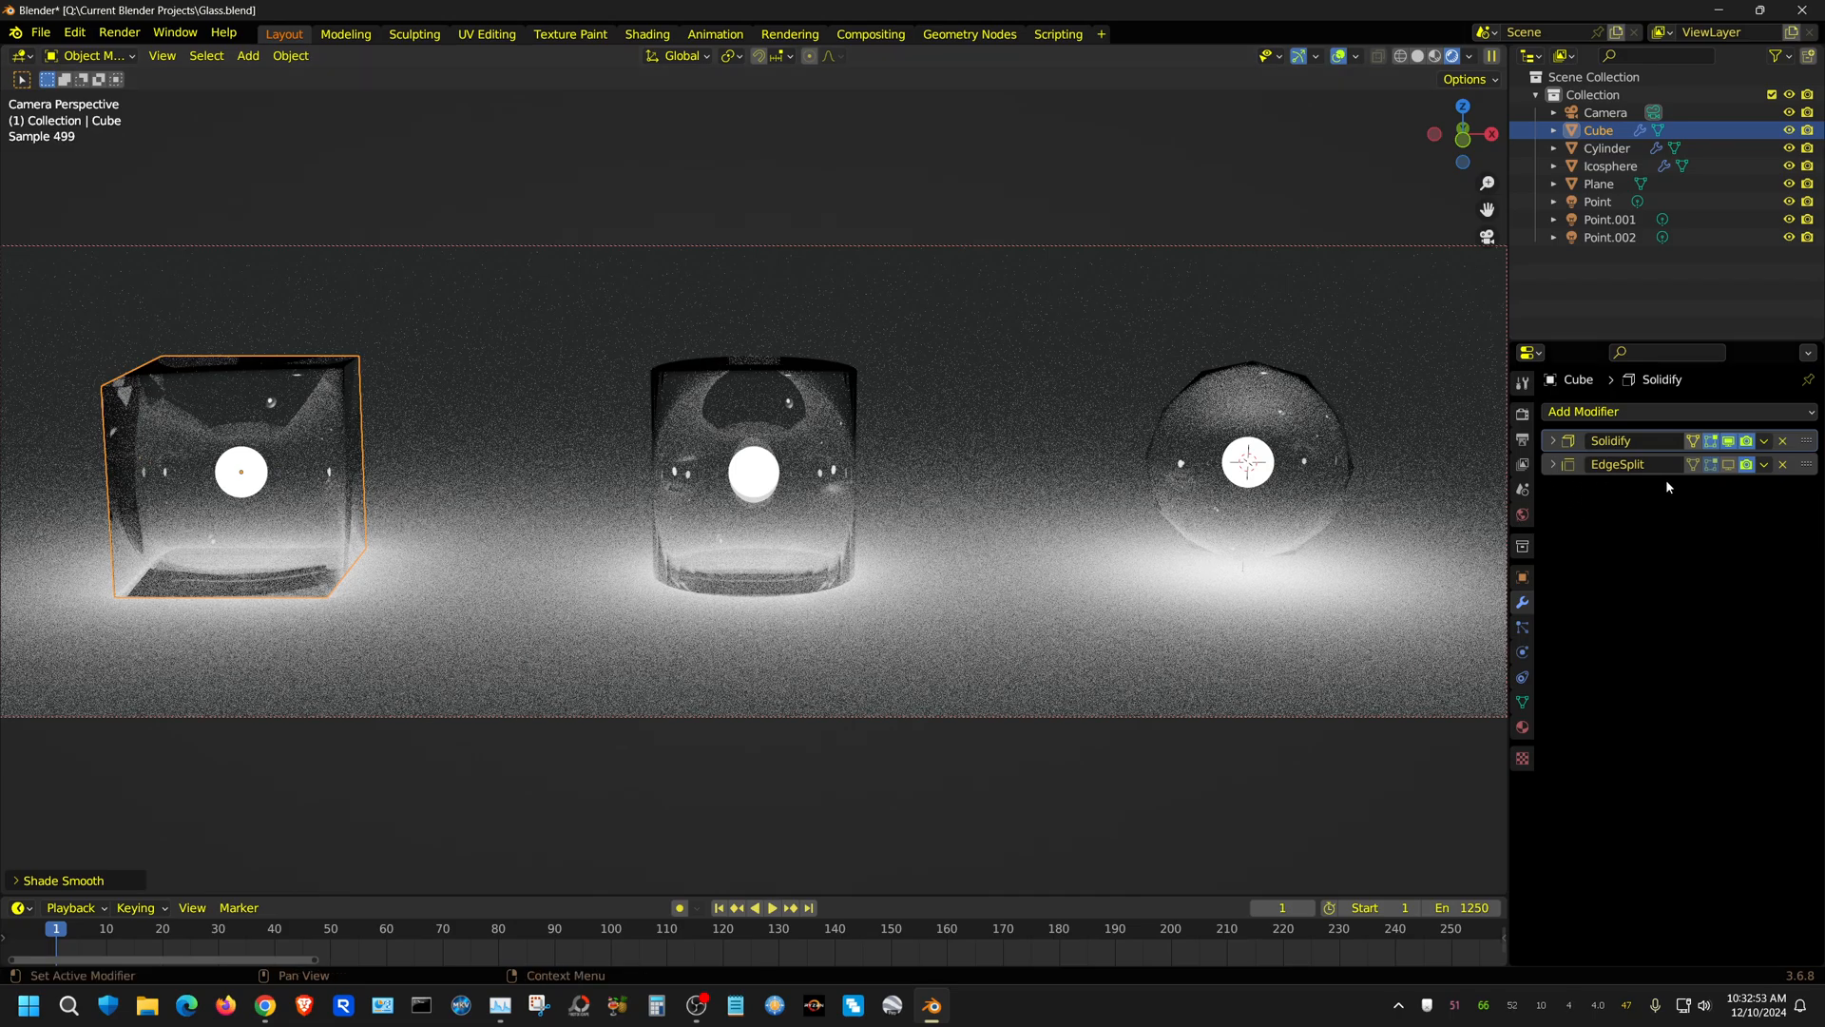
Enable viewport display of the EdgeSplit modifier on the cube, the cylinder and the icosphere.
{"action": "left_click", "coordinate": [1728, 470]}
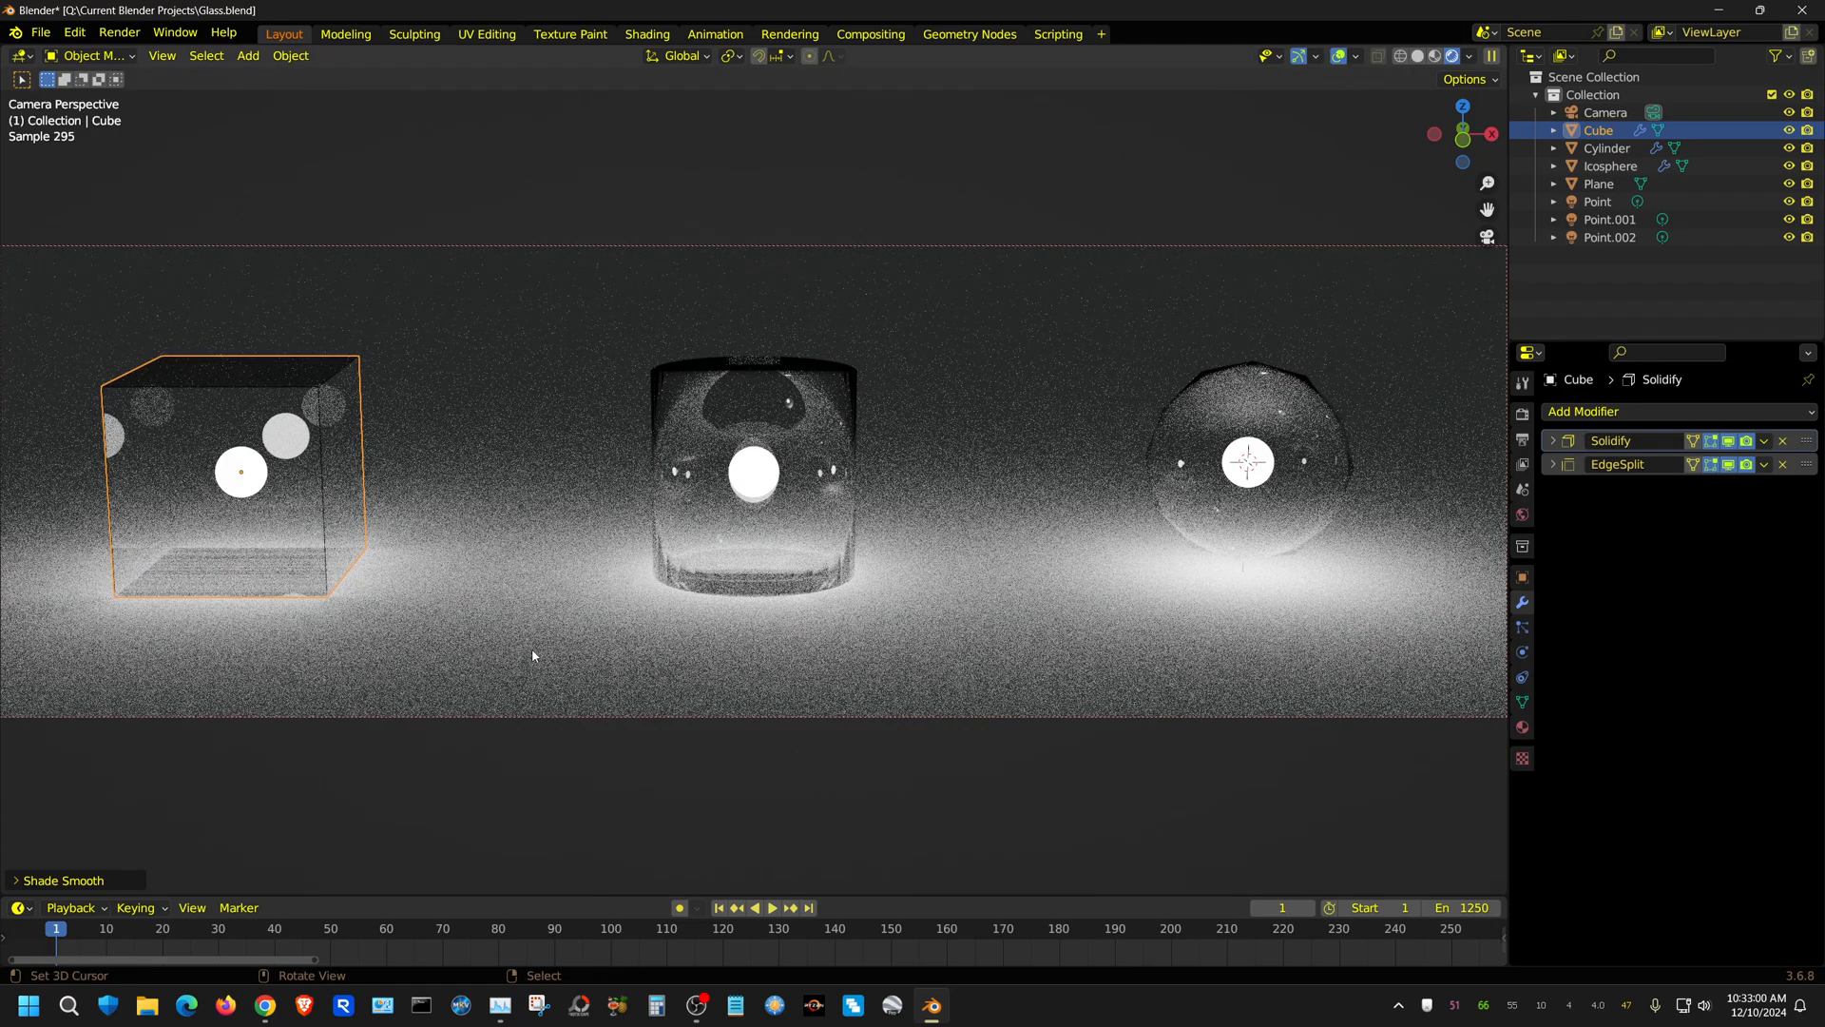
{"action": "left_click", "coordinate": [753, 532]}
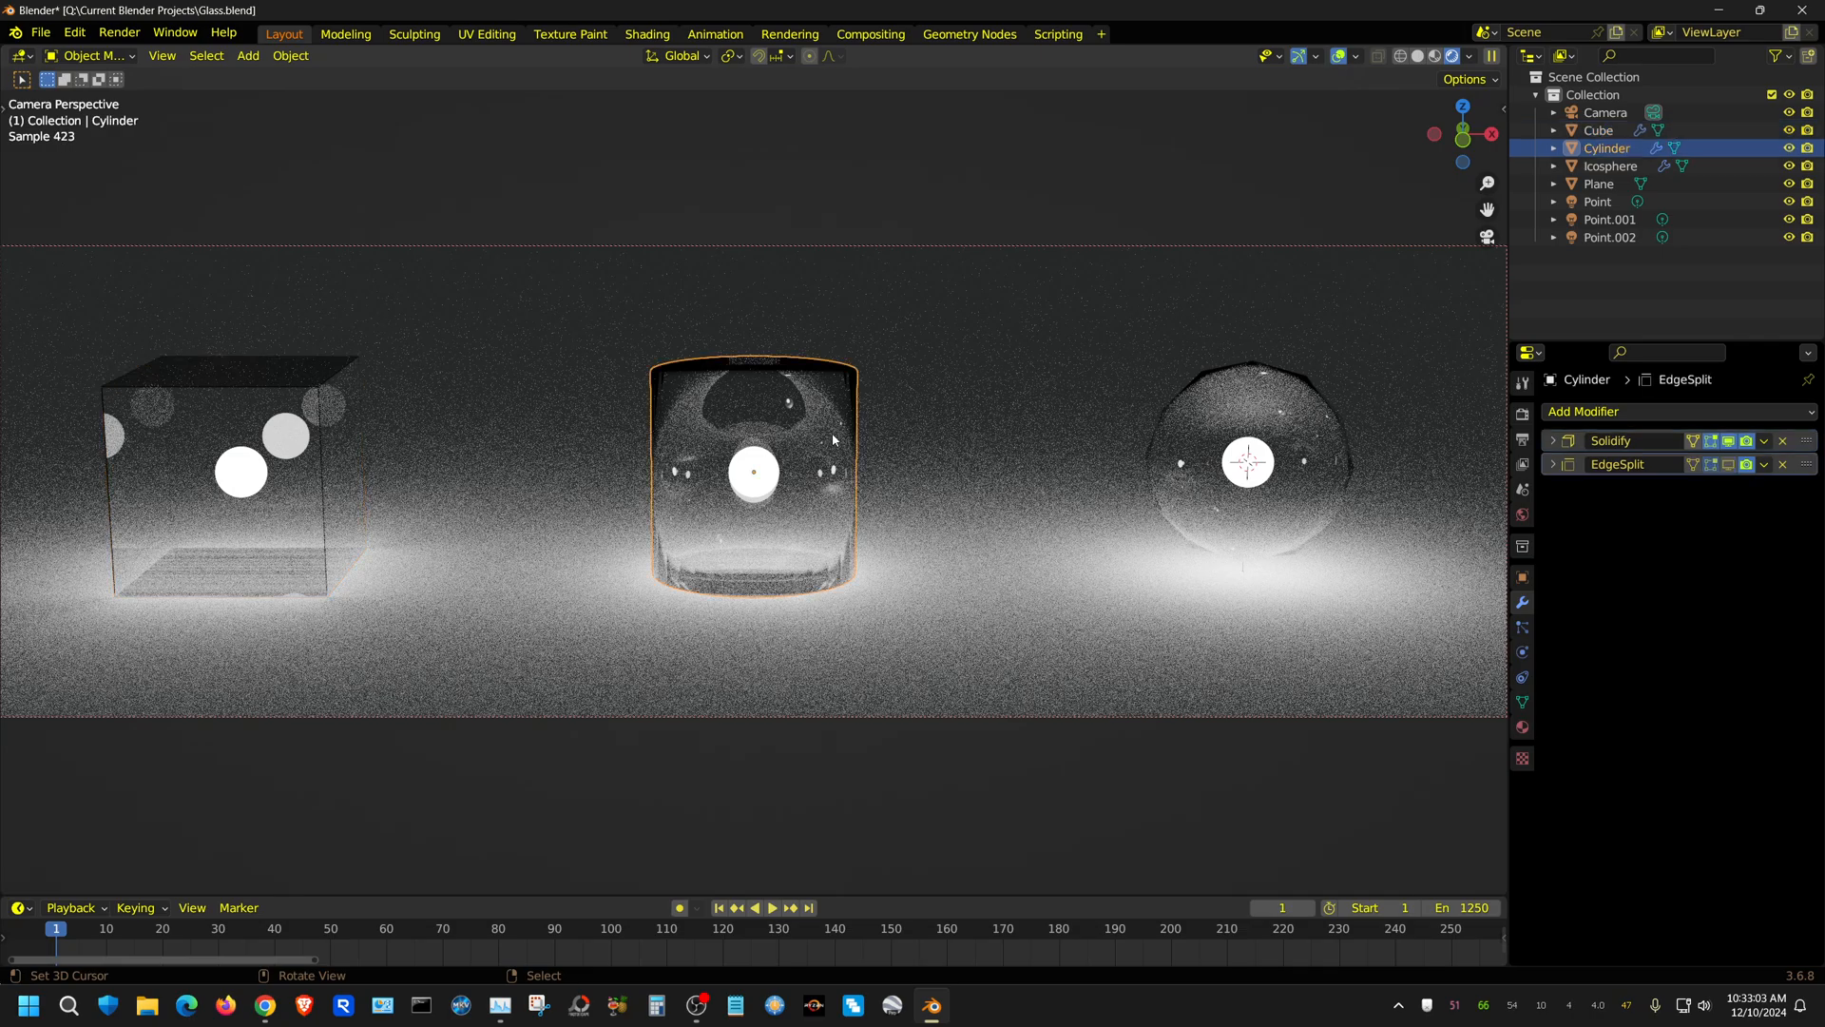
{"action": "left_click", "coordinate": [1729, 465]}
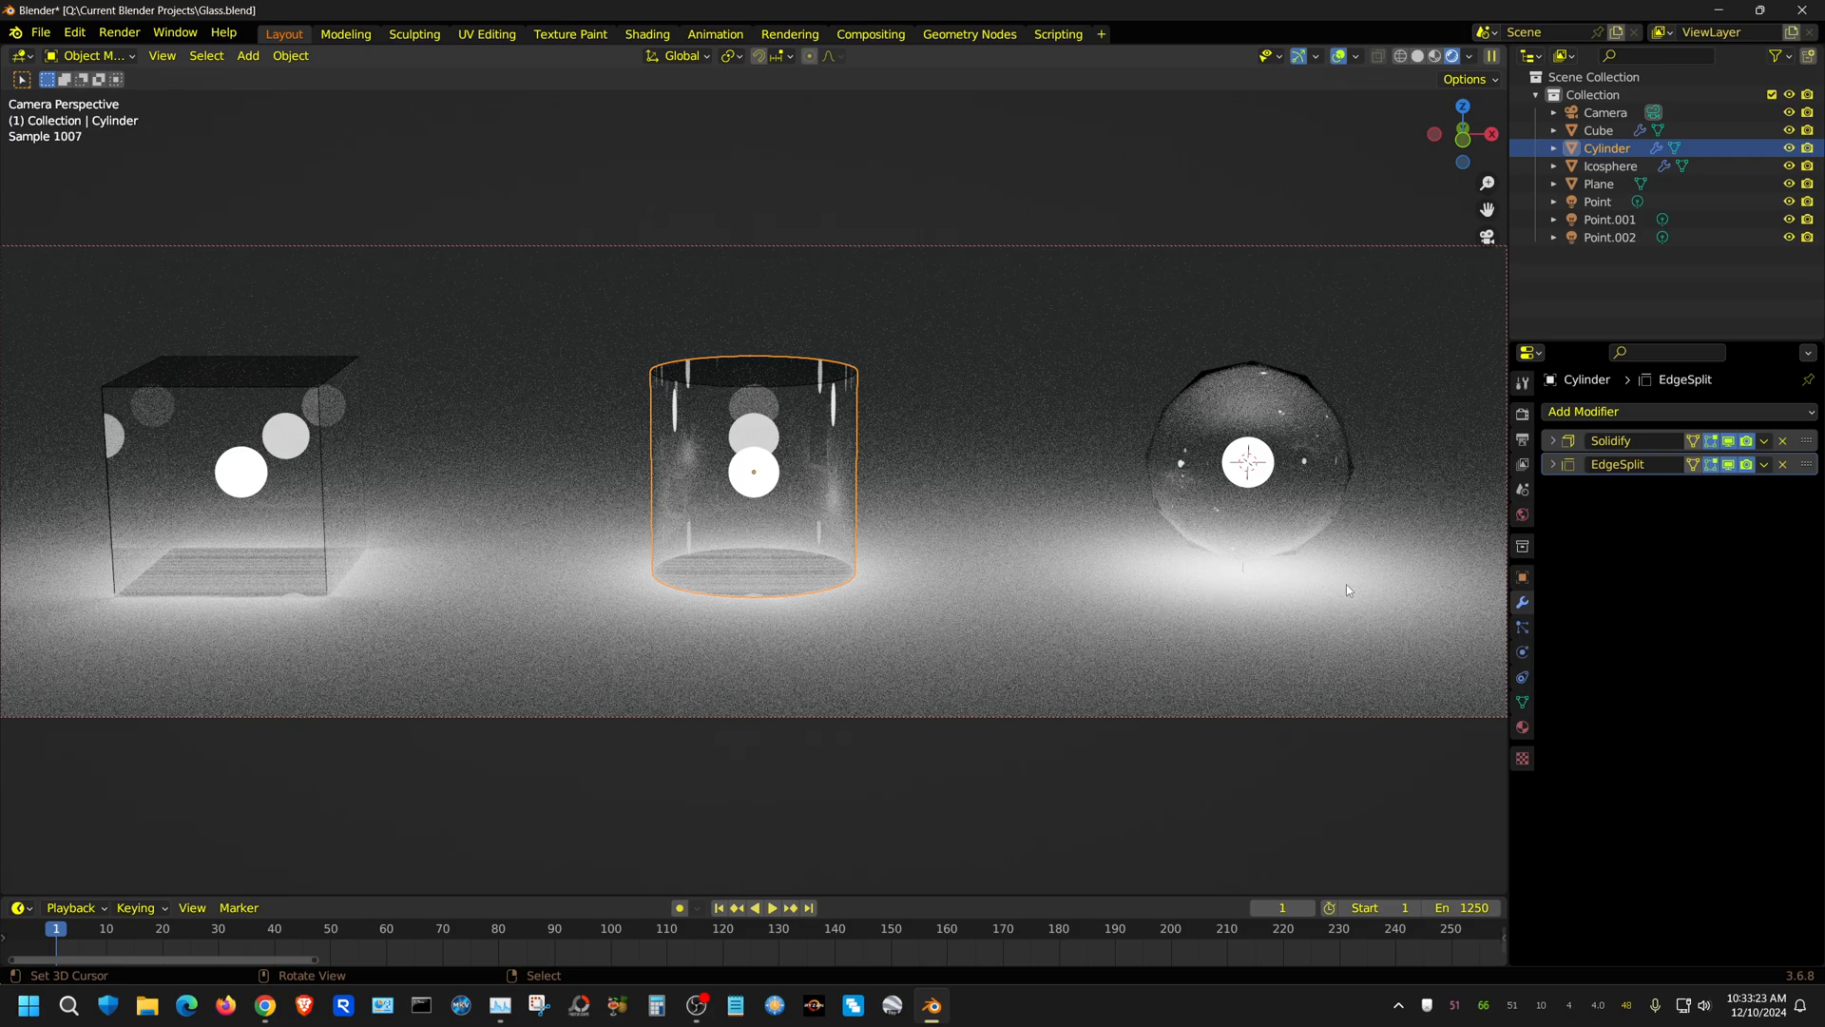
{"action": "left_click", "coordinate": [1340, 472]}
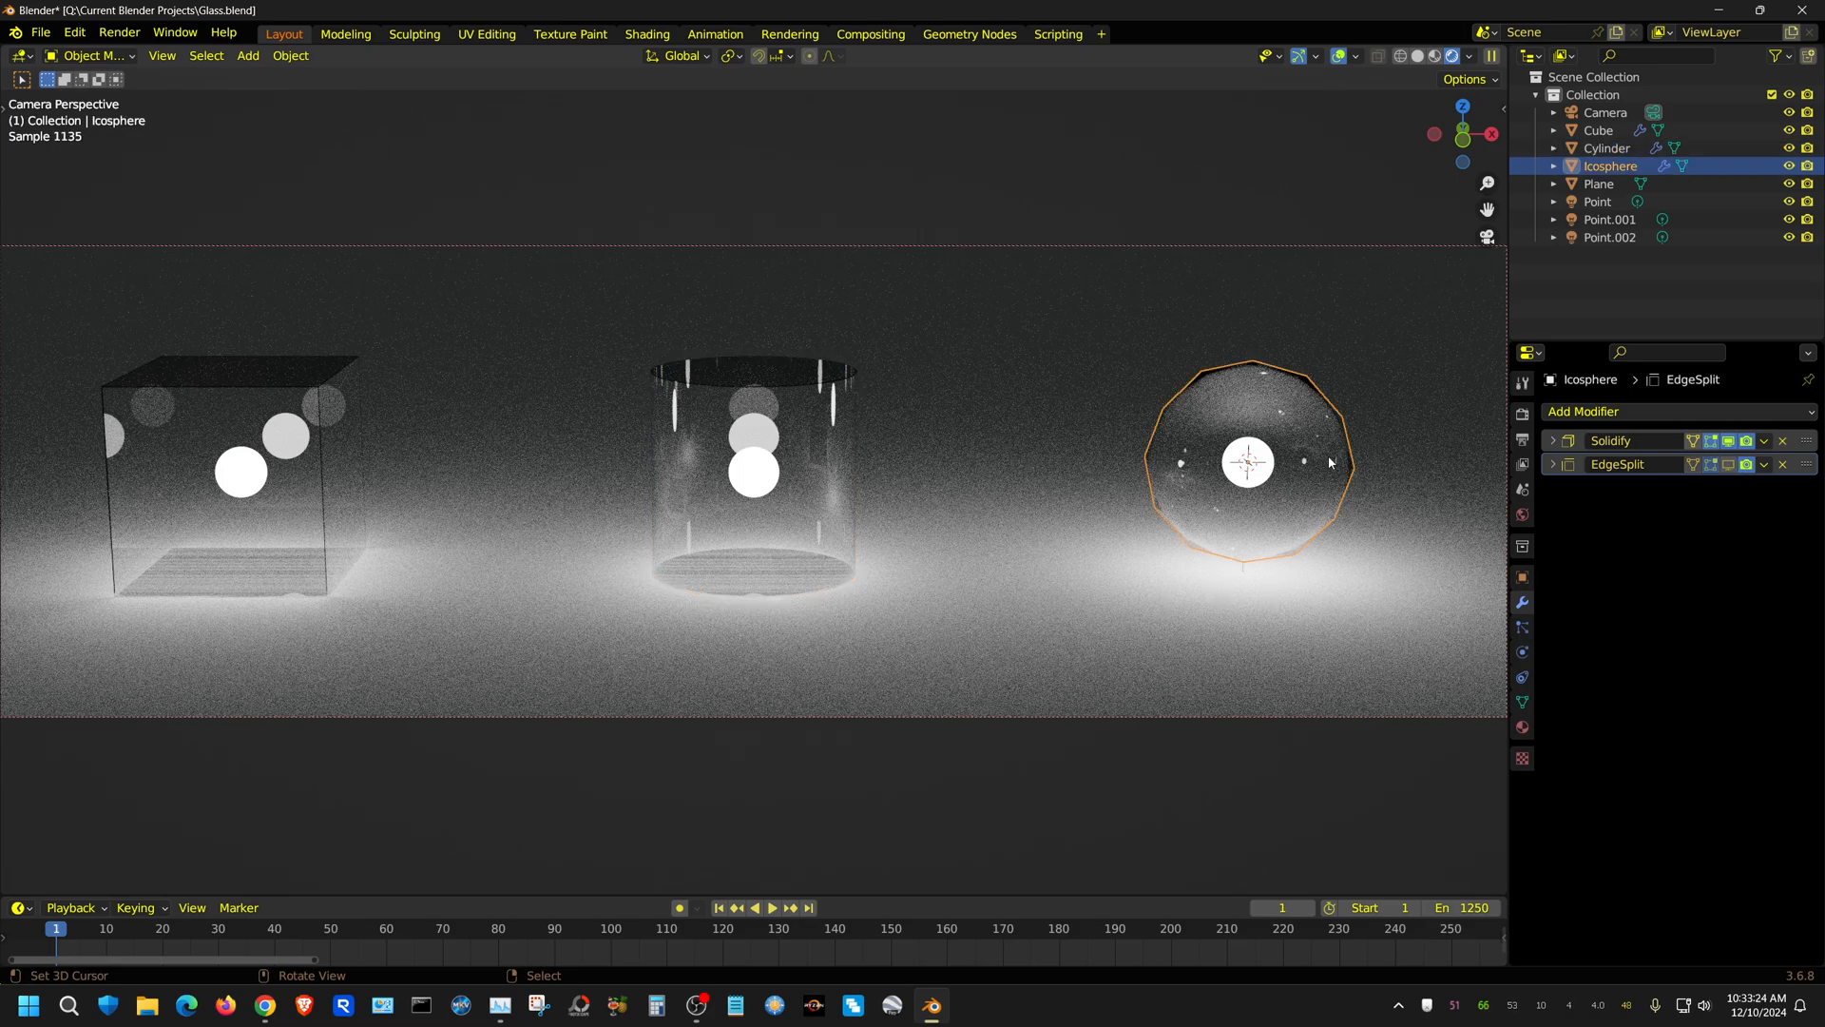
{"action": "left_click", "coordinate": [1727, 465]}
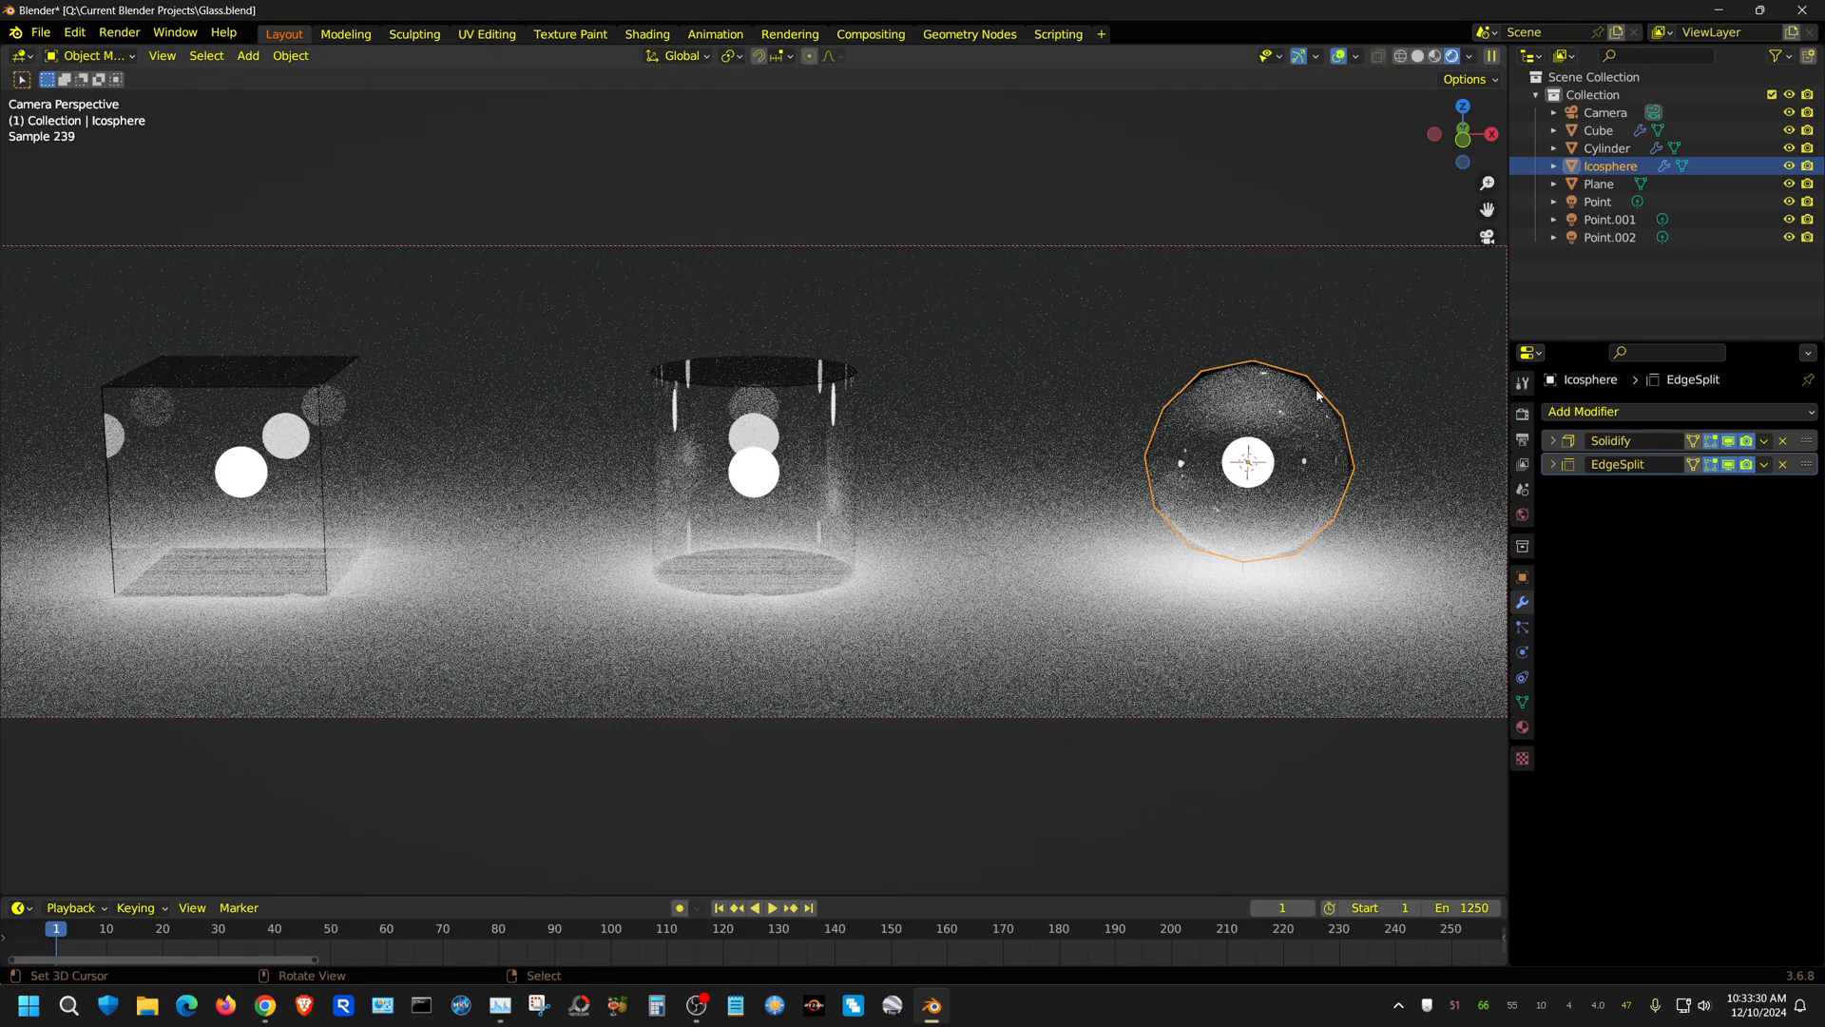
Reapply Shade Smooth to the cylinder and set the icosphere to Shade Flat.
{"action": "left_click", "coordinate": [839, 421]}
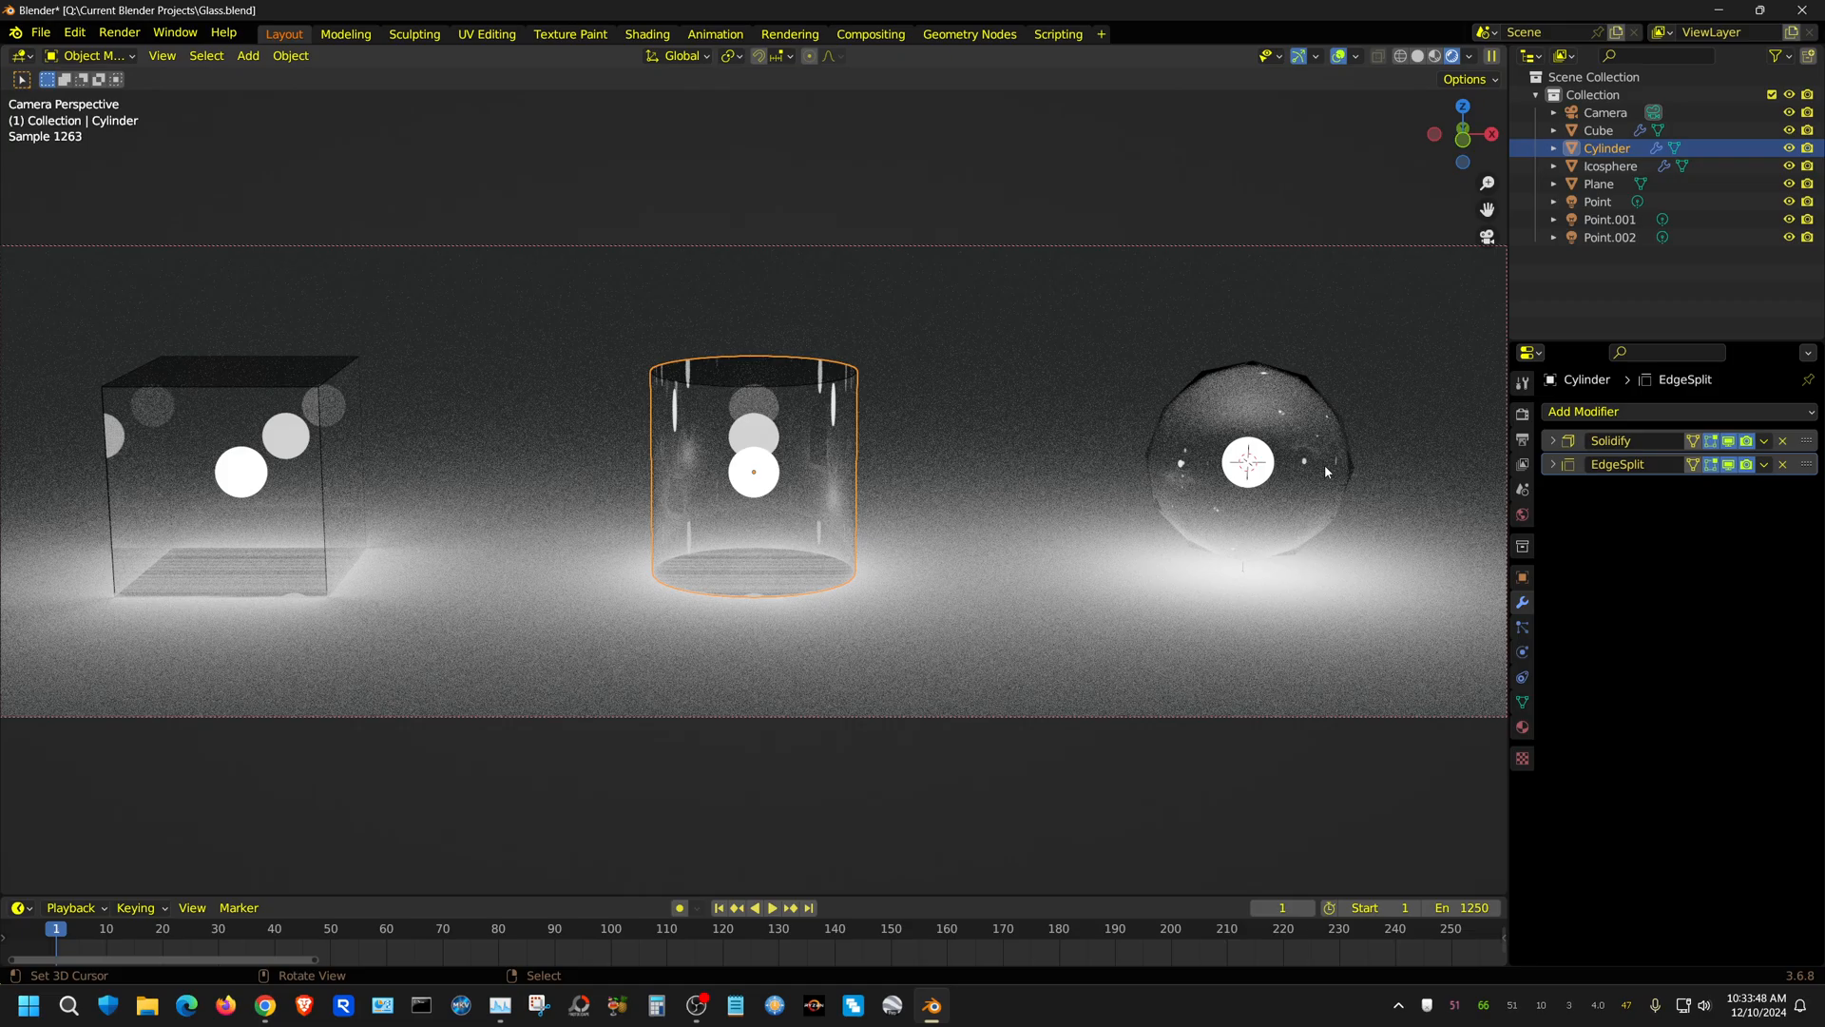
{"action": "left_click", "coordinate": [287, 60]}
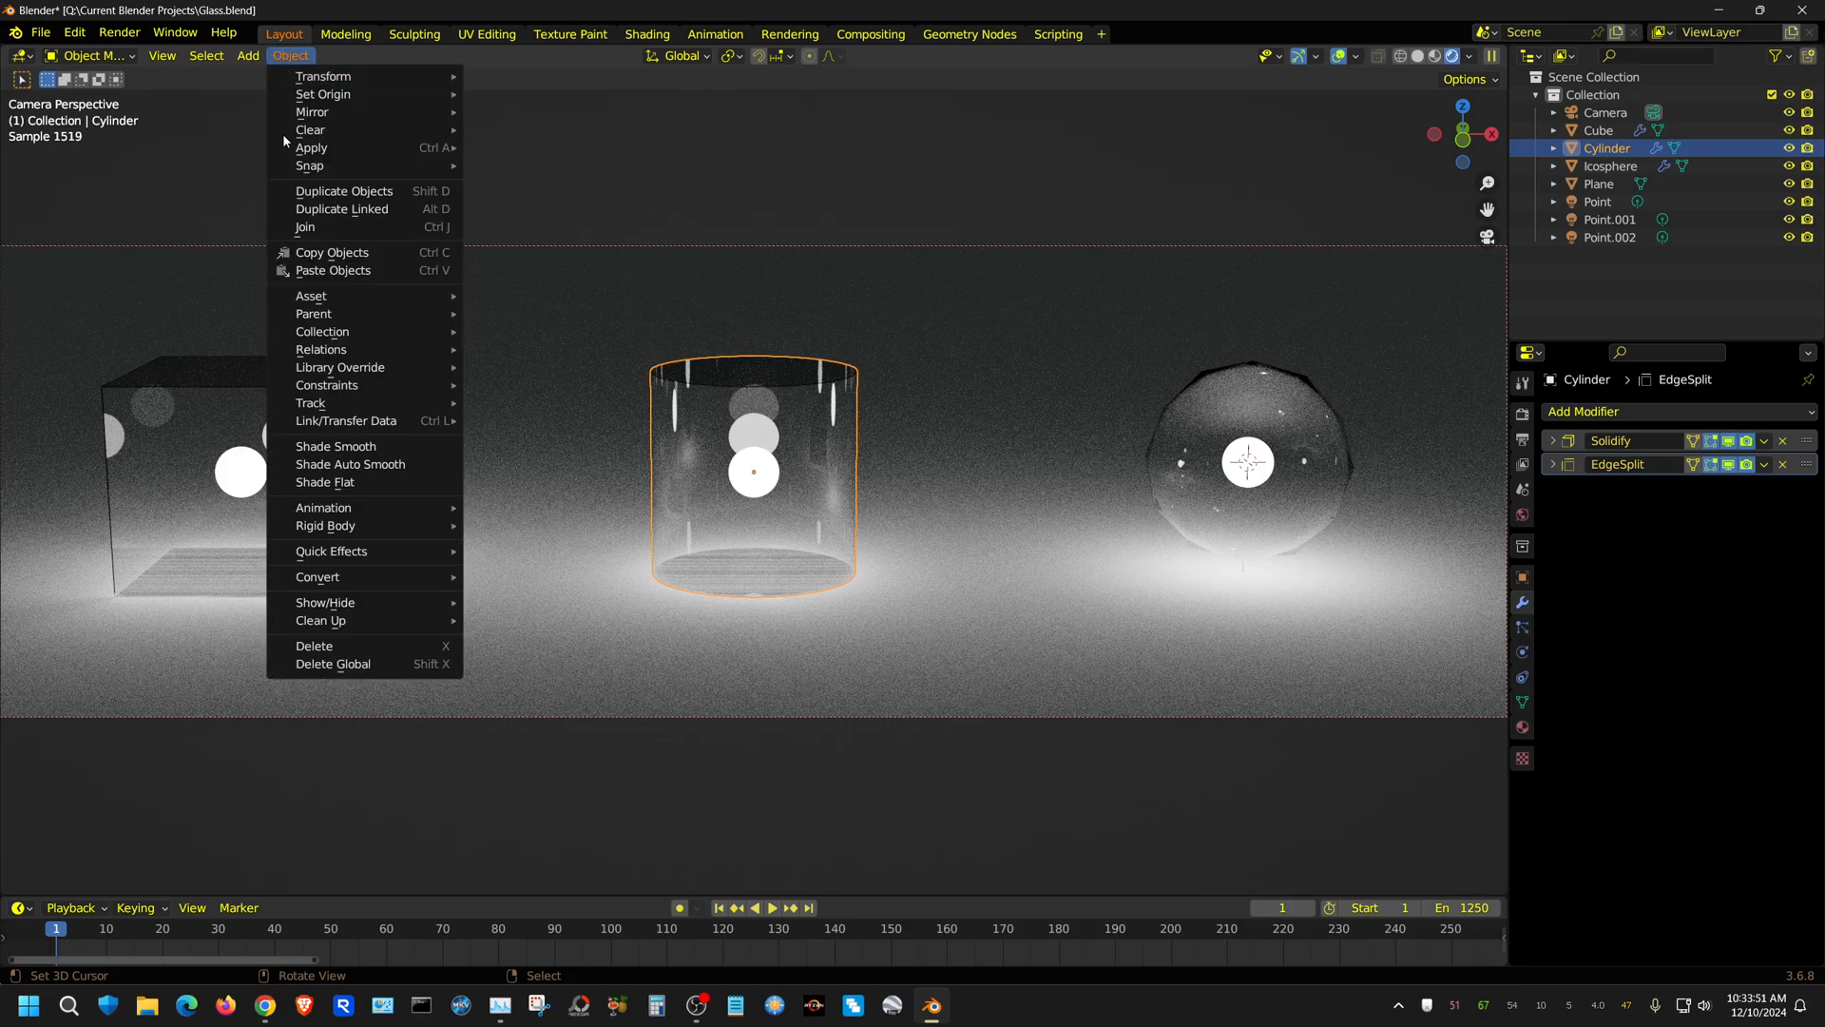
{"action": "left_click", "coordinate": [328, 446]}
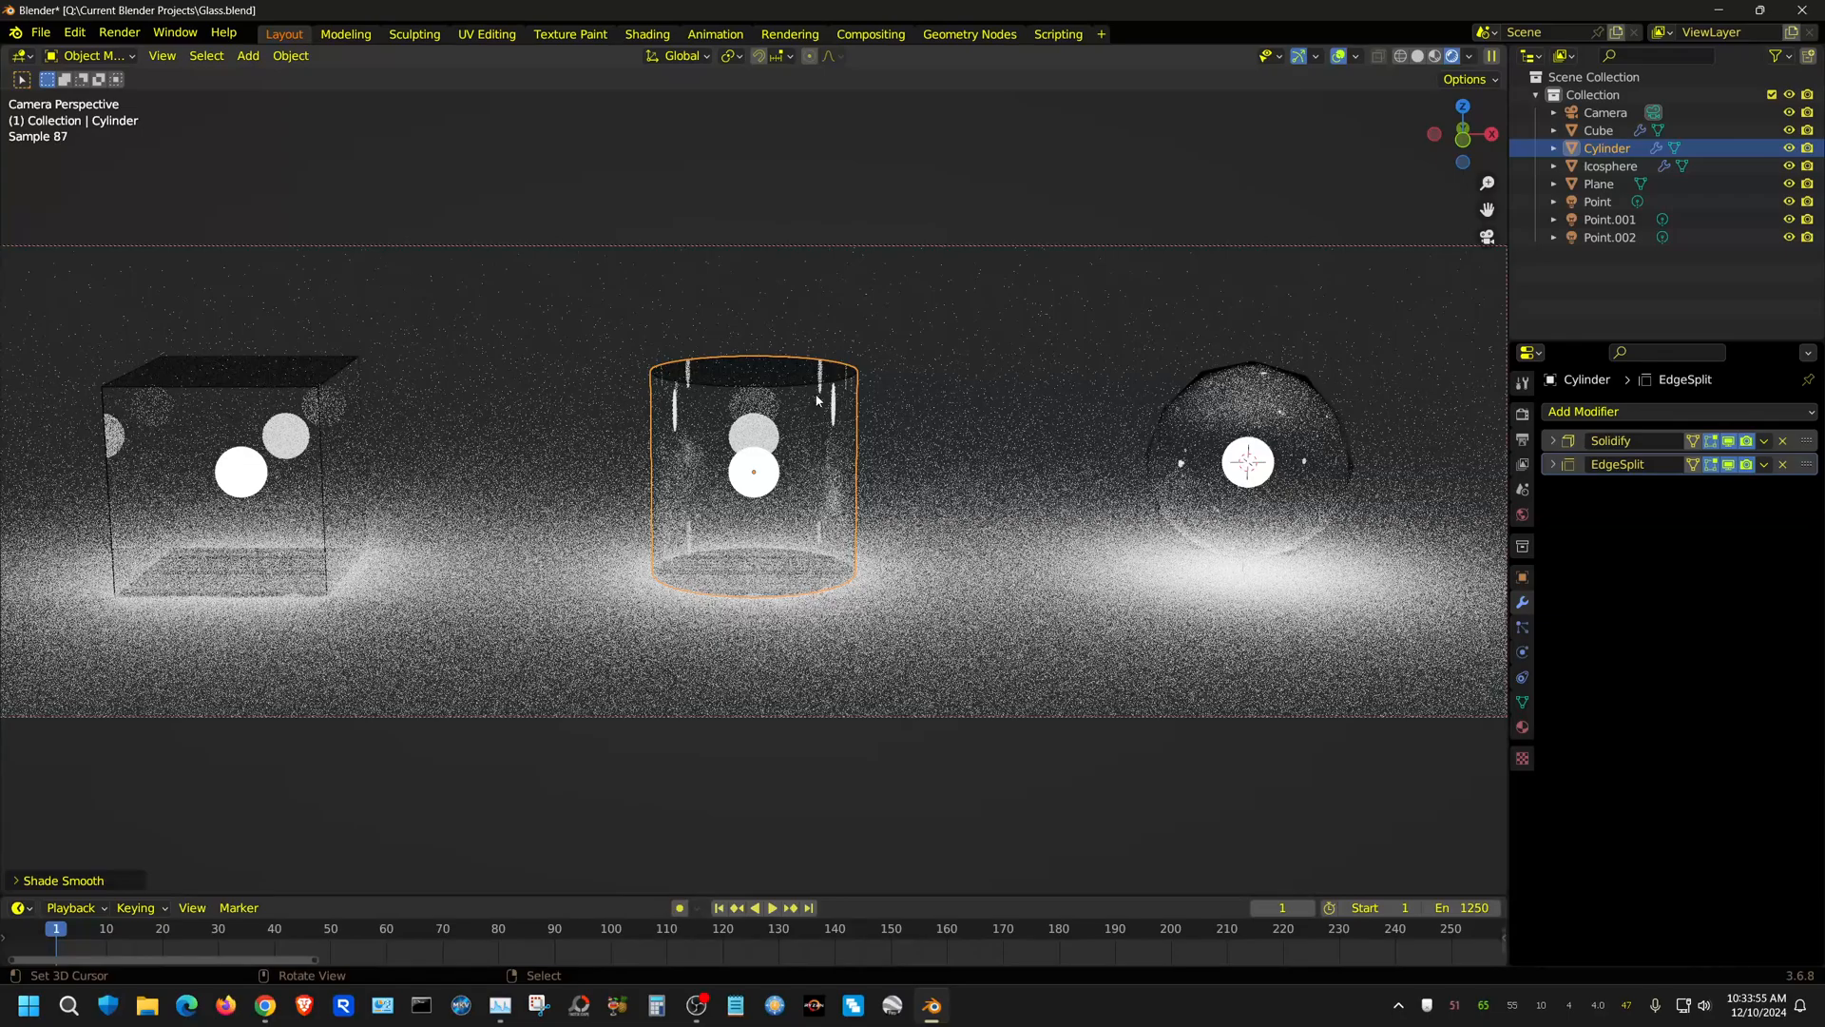
{"action": "left_click", "coordinate": [1226, 379]}
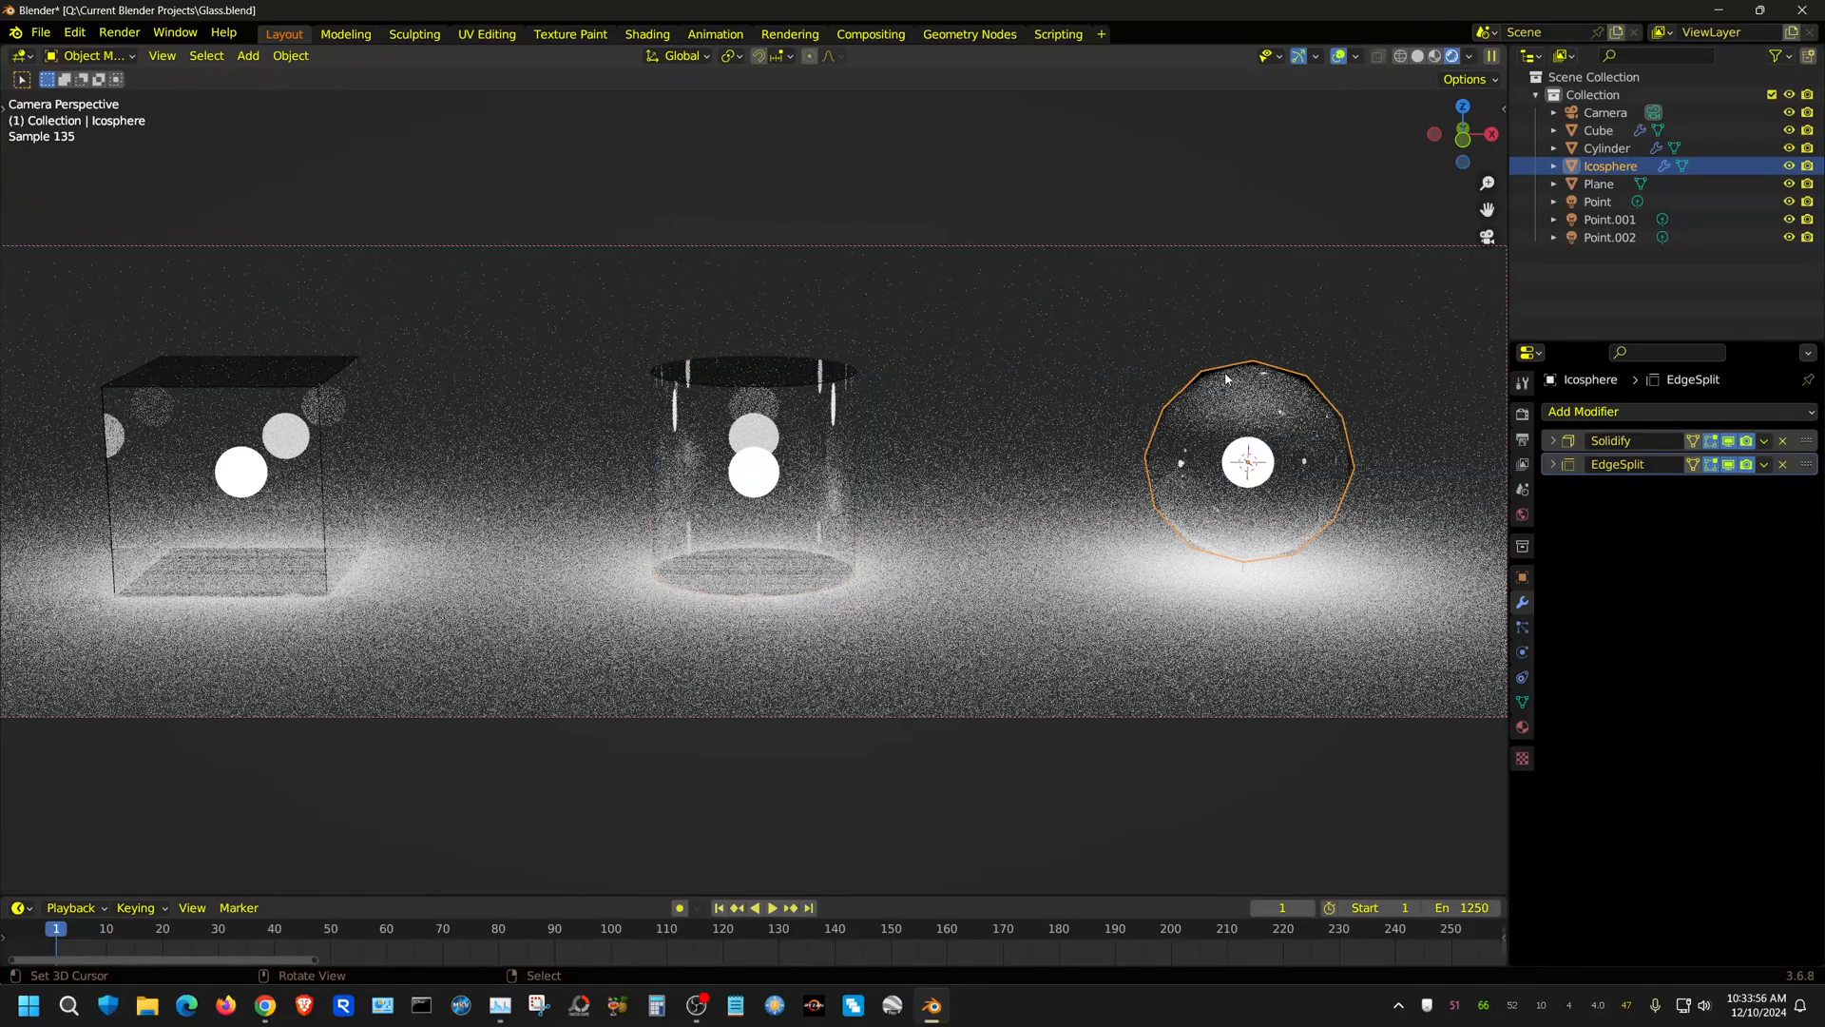
{"action": "left_click", "coordinate": [290, 55]}
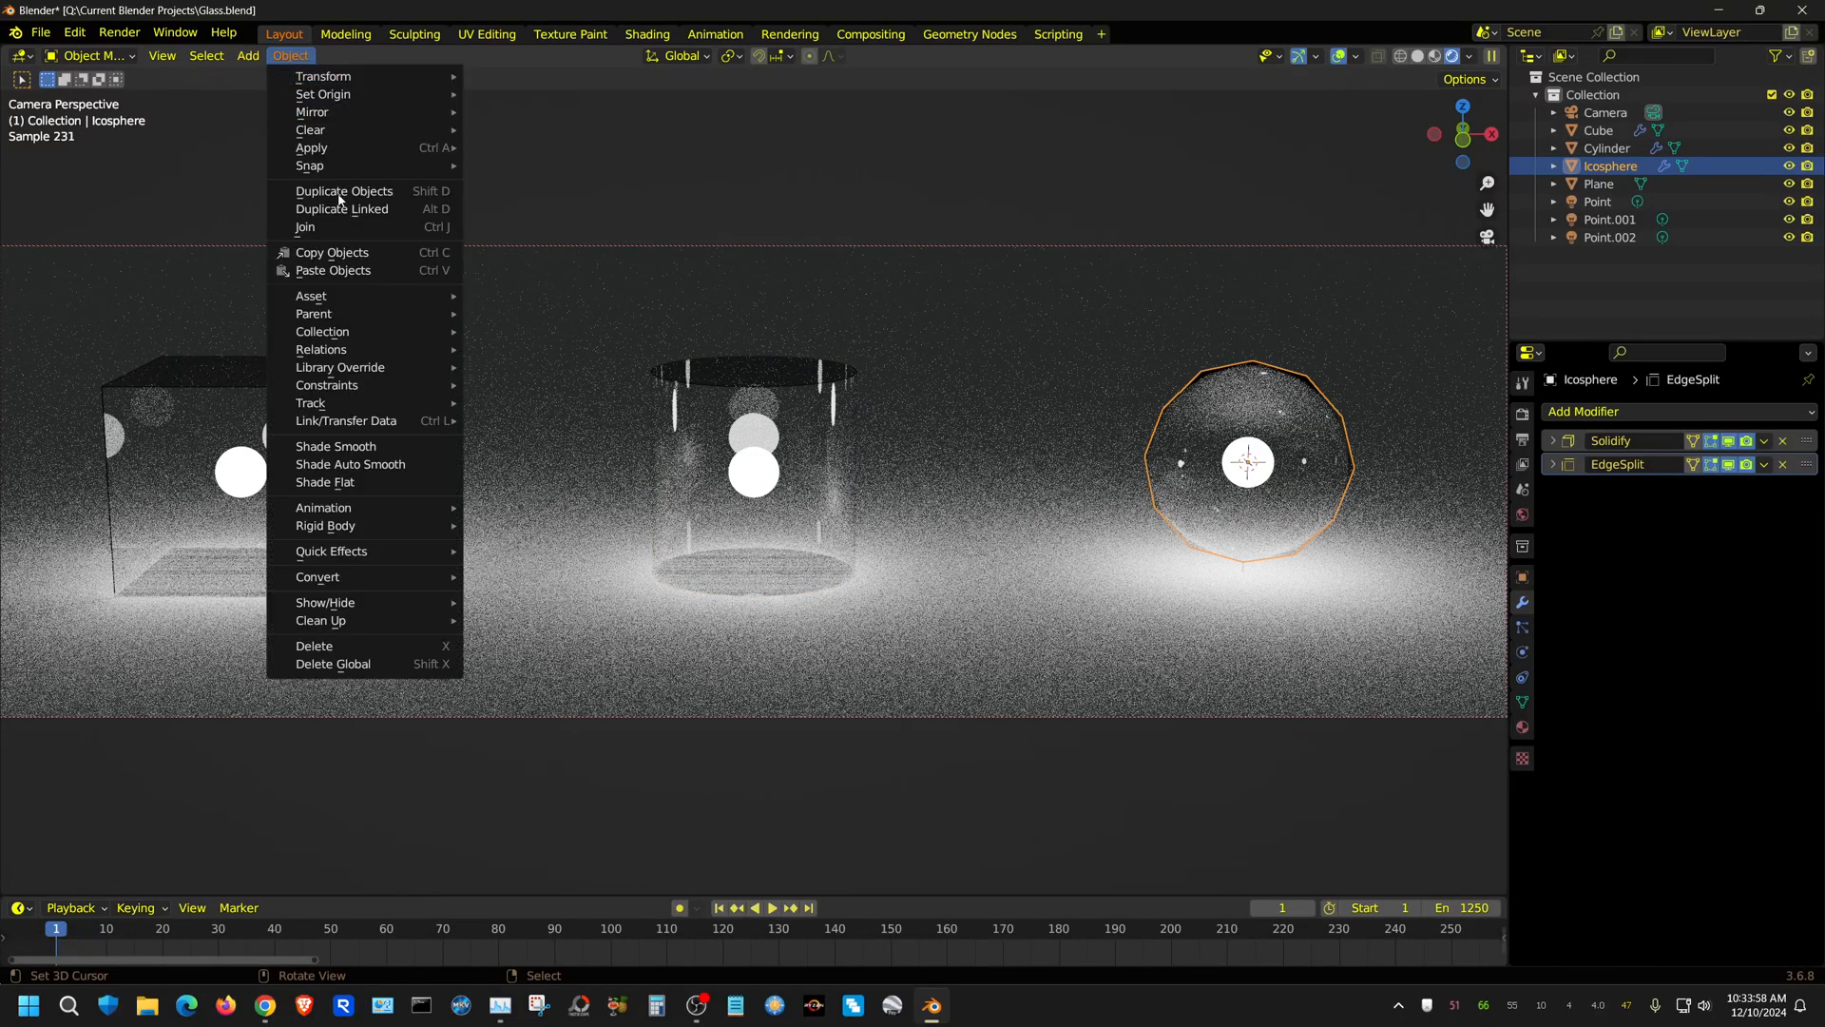
{"action": "left_click", "coordinate": [363, 483]}
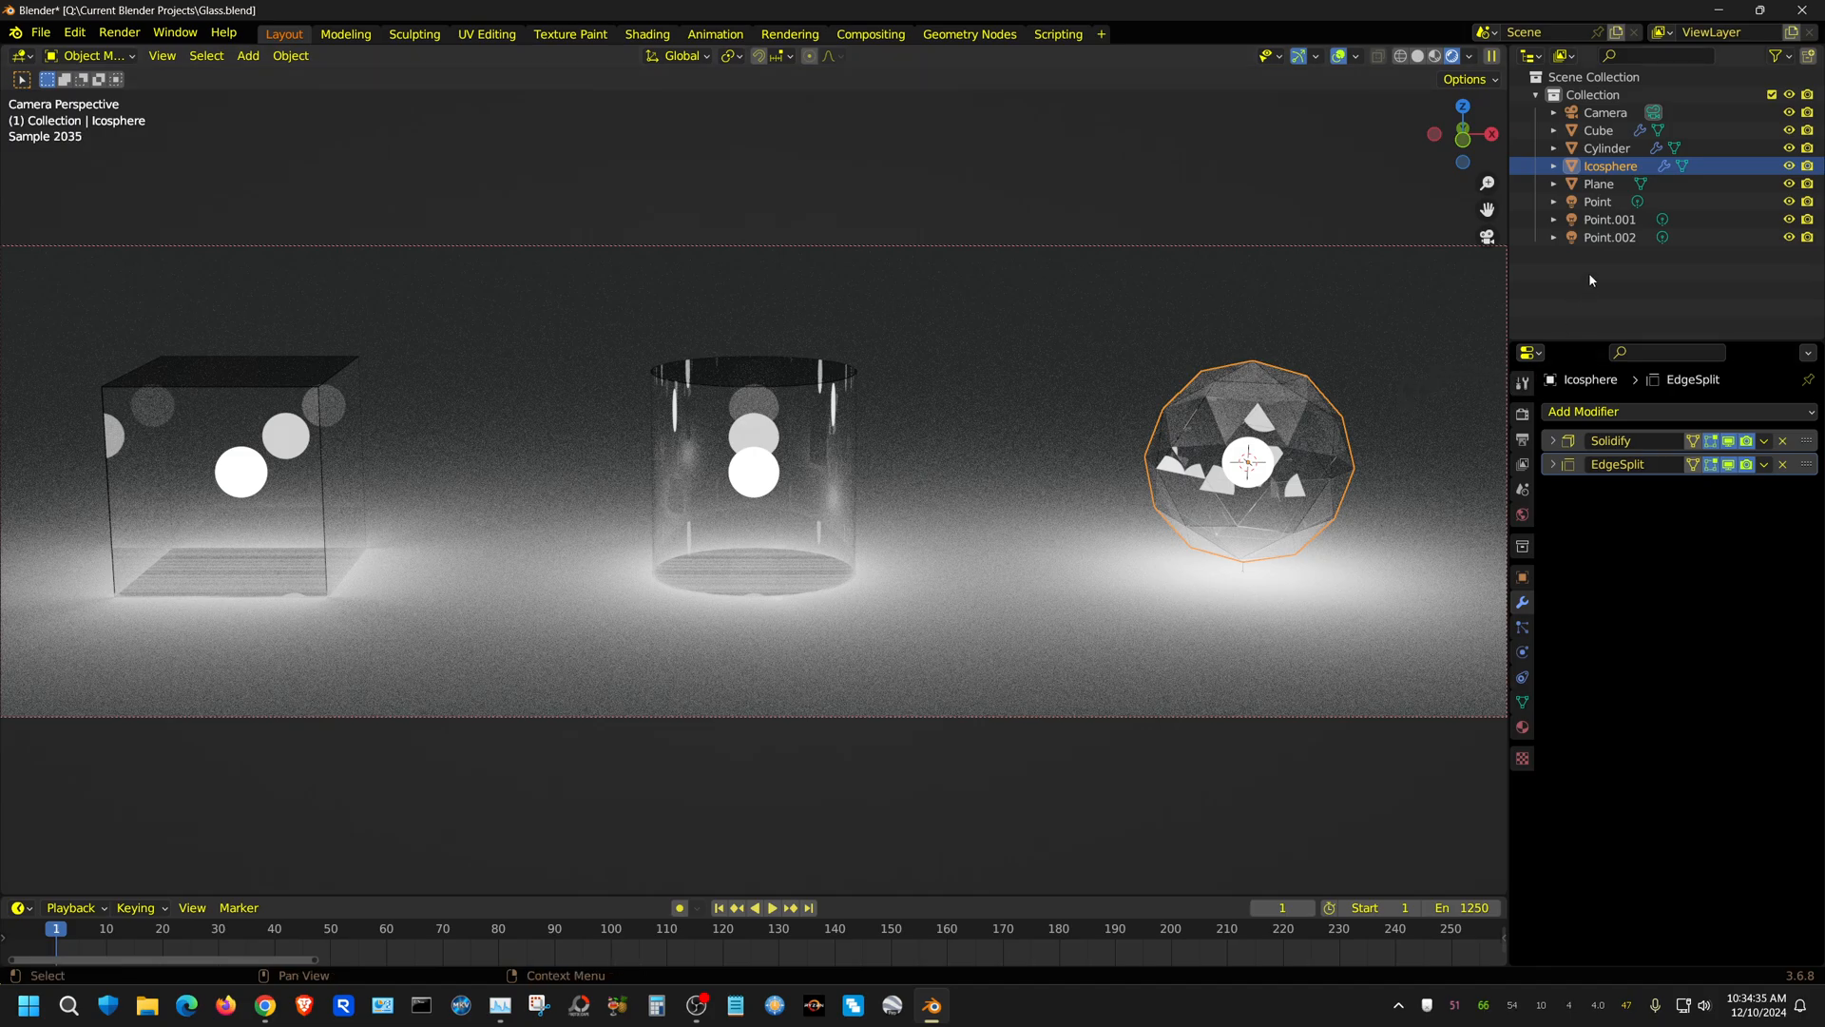
Turn on Shadow Caustics in the light settings of the first point light.
{"action": "left_click", "coordinate": [1600, 203]}
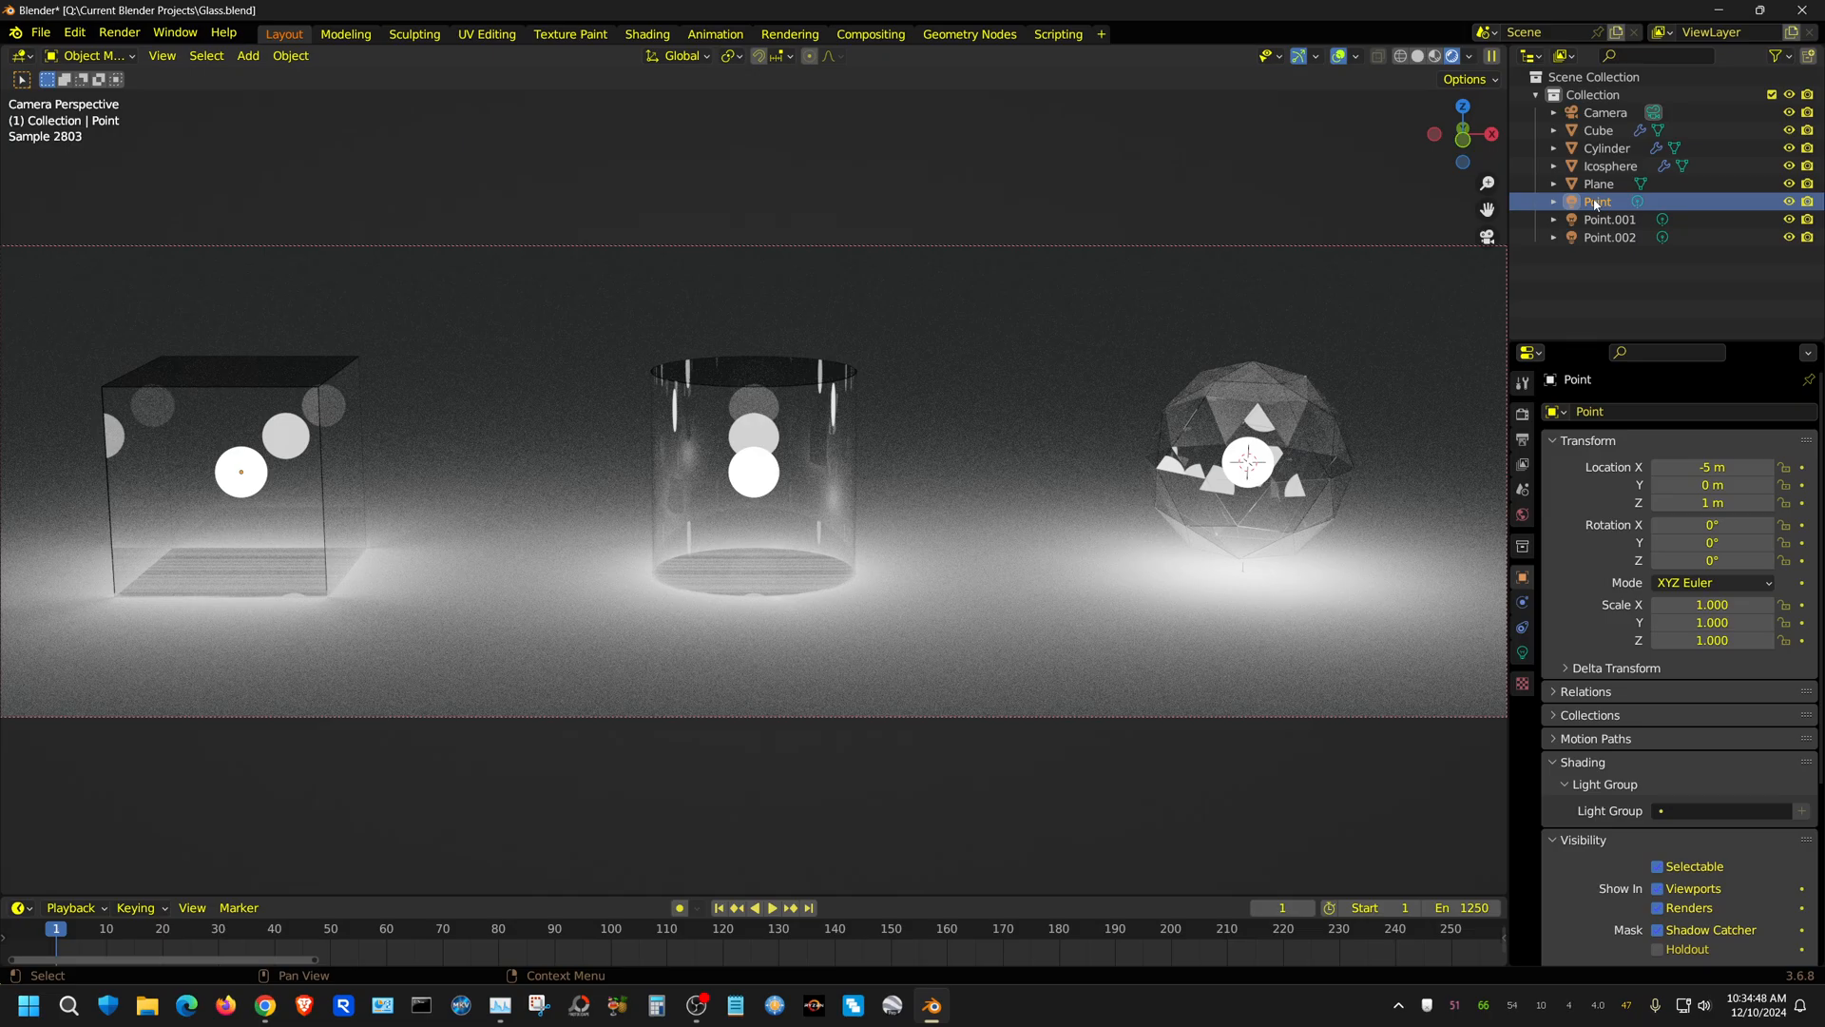
{"action": "left_click", "coordinate": [1521, 658]}
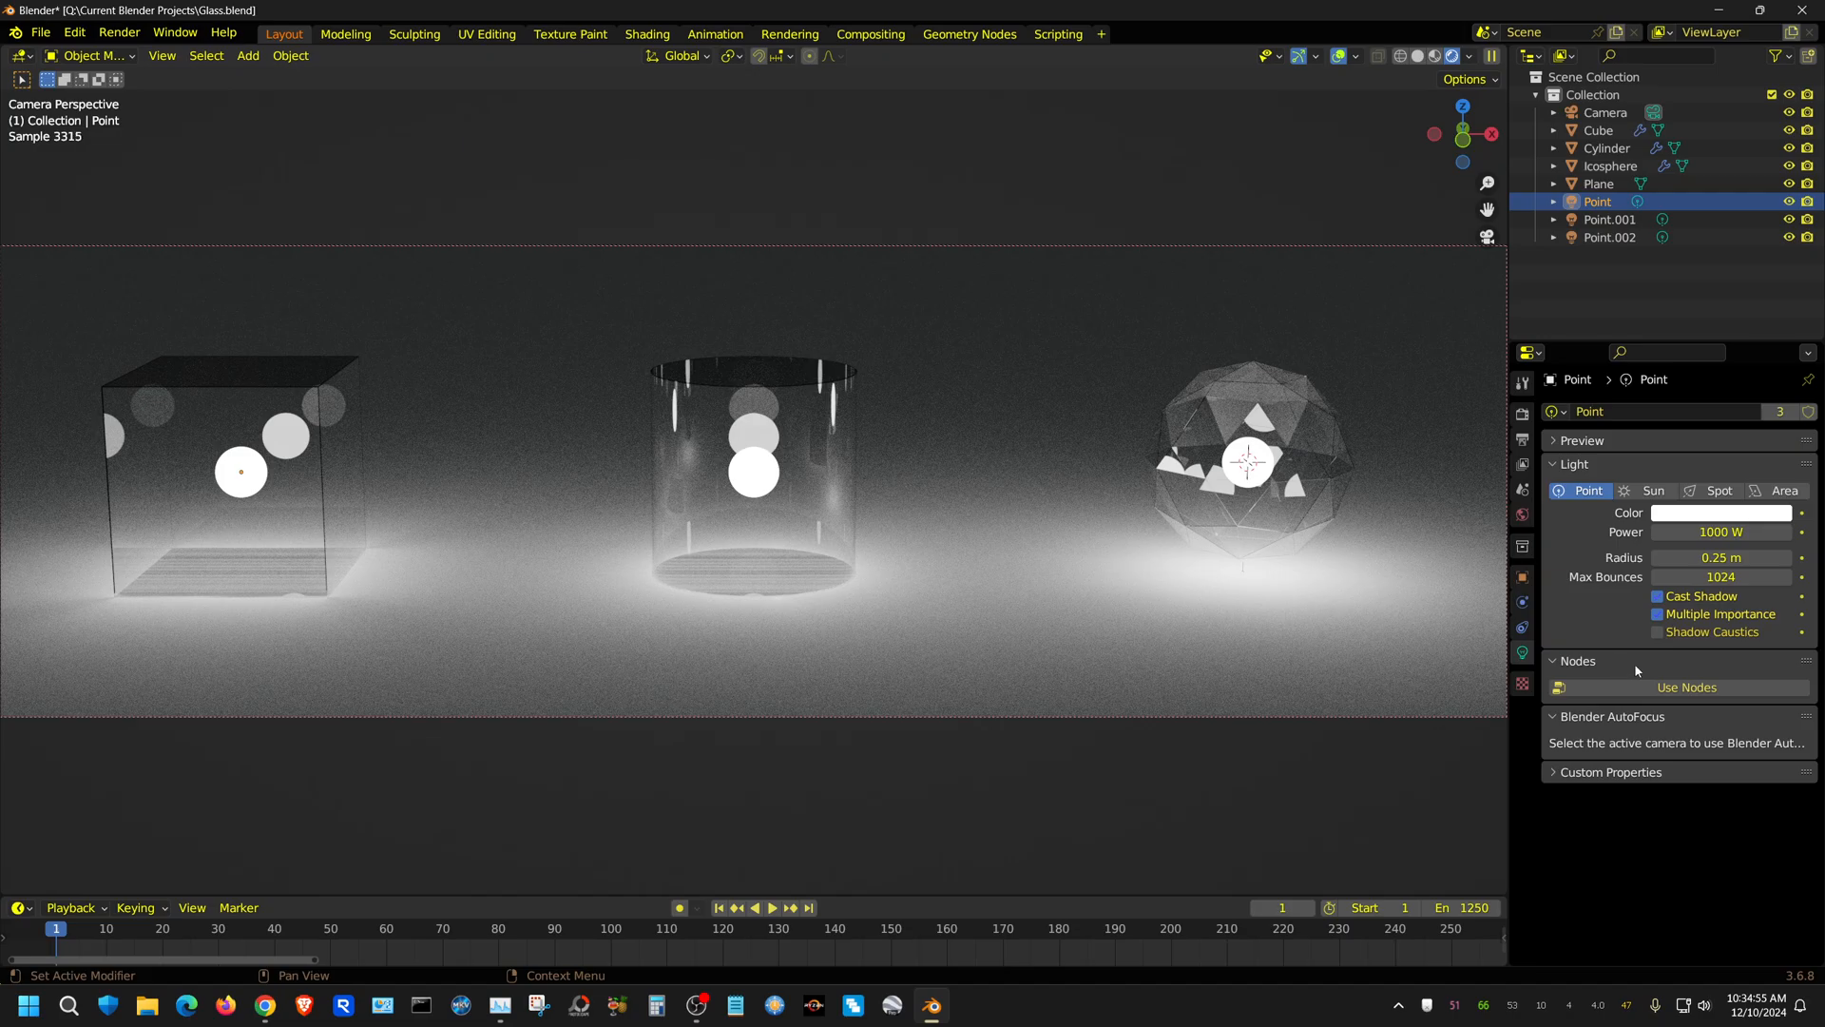
{"action": "left_click", "coordinate": [1657, 633]}
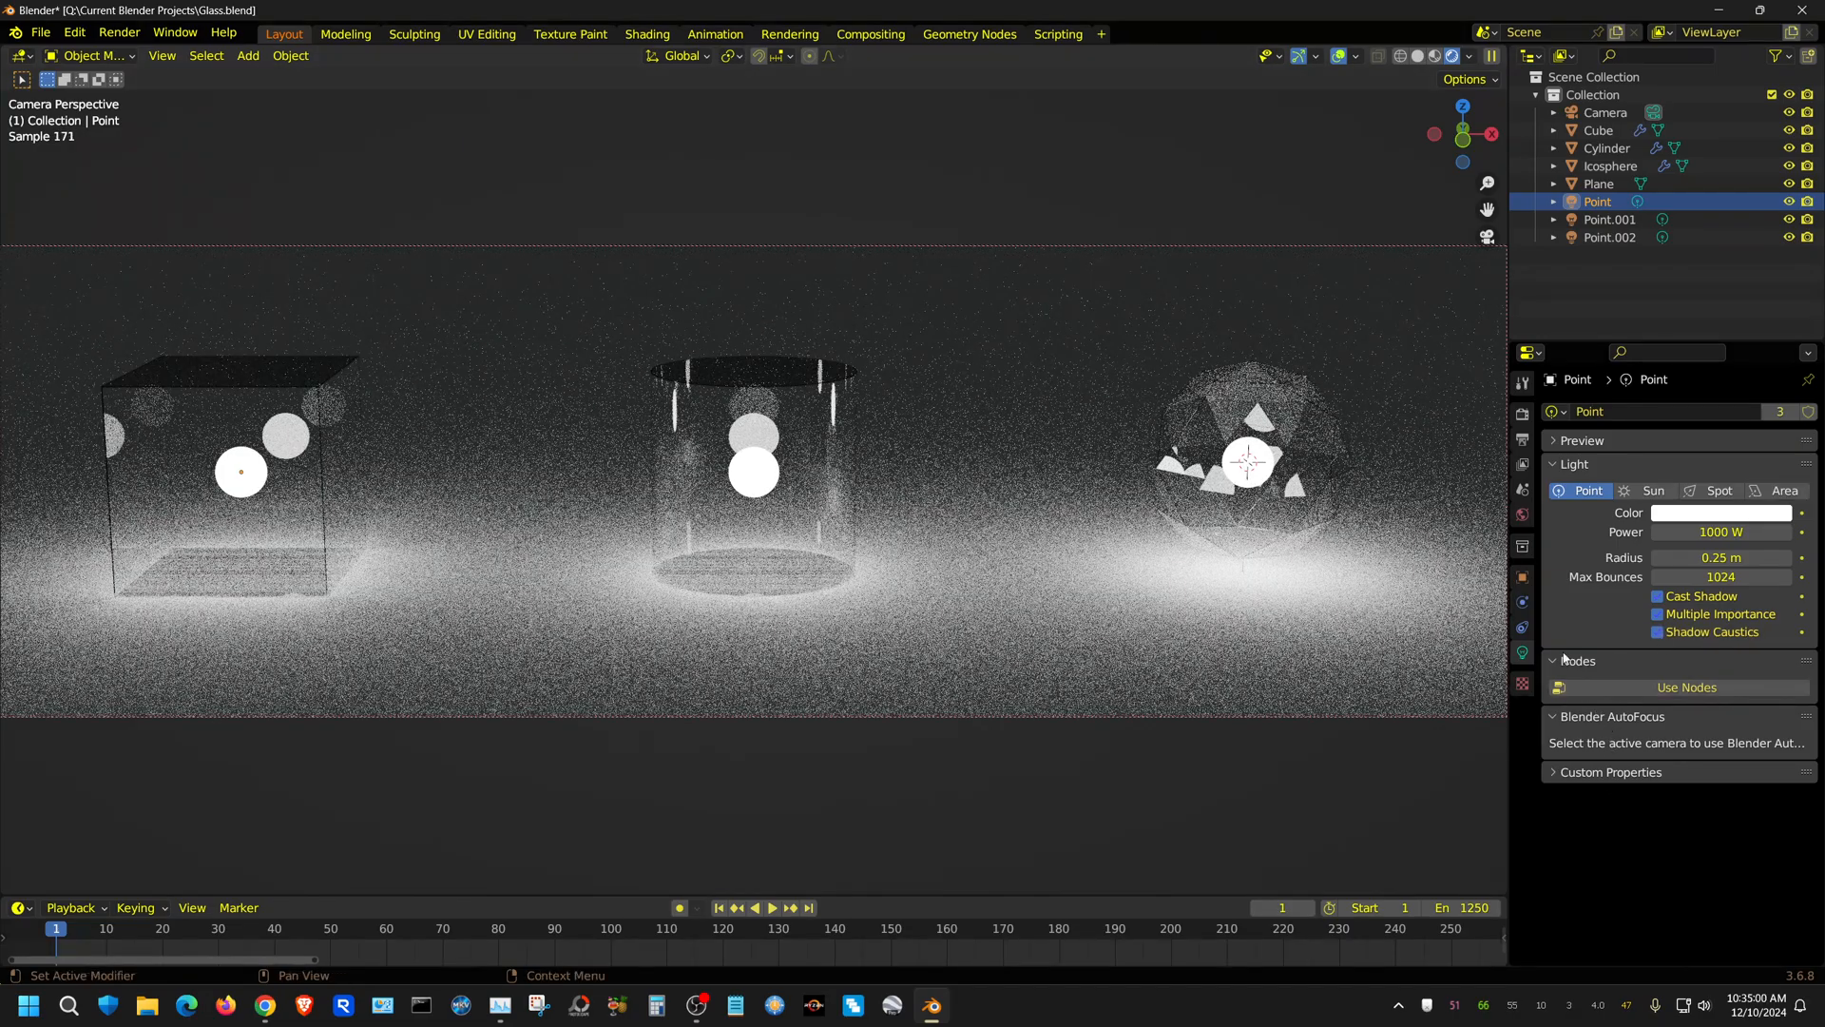
{"action": "left_click", "coordinate": [1657, 633]}
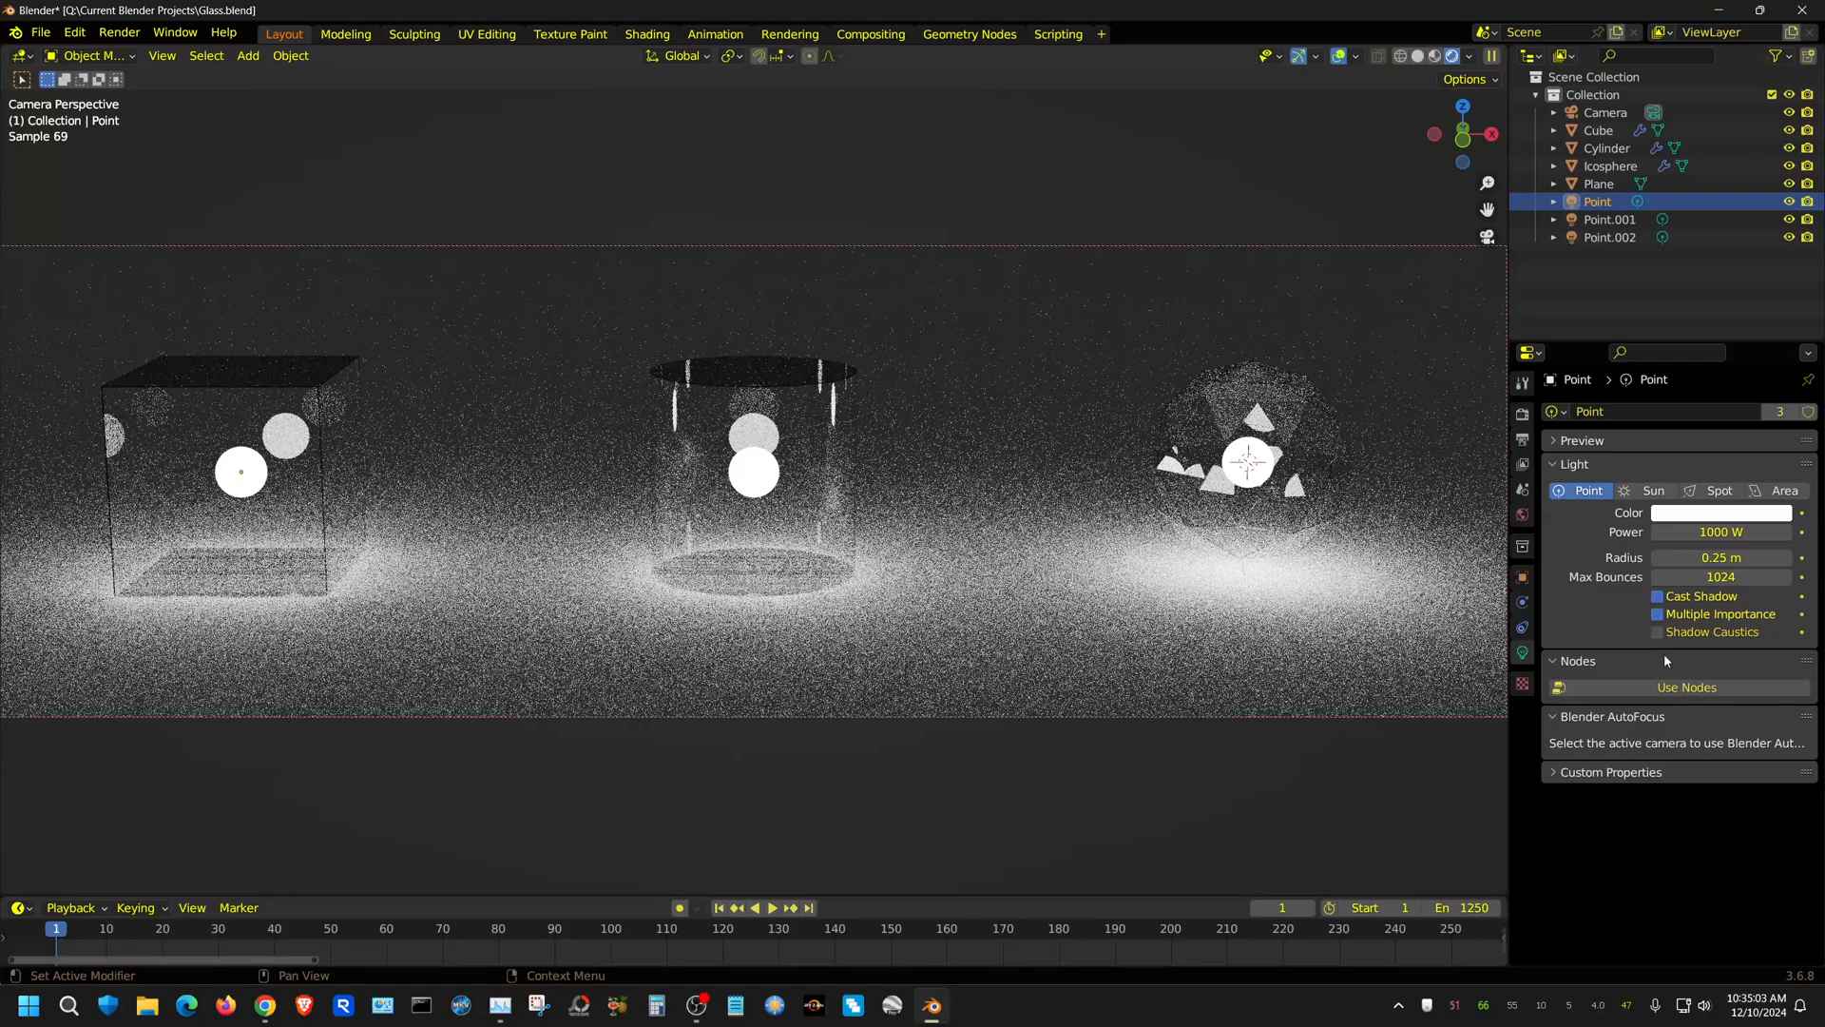
{"action": "left_click", "coordinate": [1658, 633]}
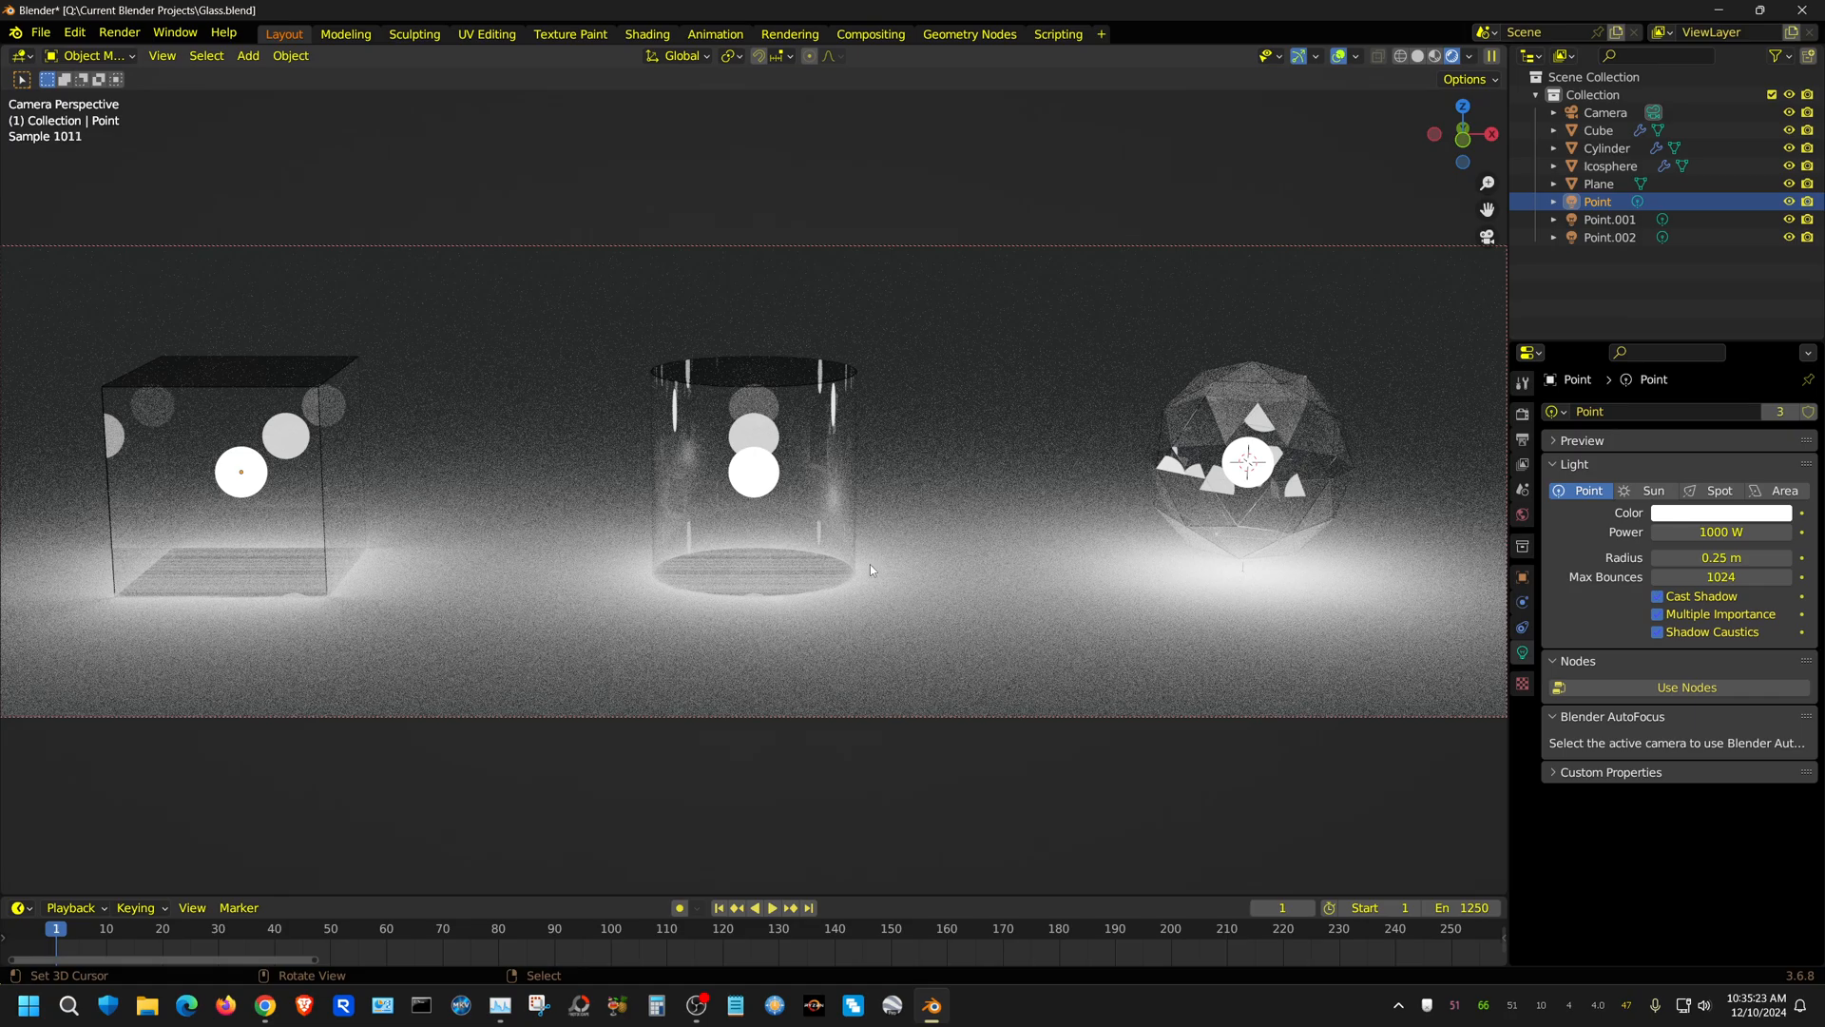
Enable Receive Shadow Caustics on the ground plane.
{"action": "left_click", "coordinate": [995, 658]}
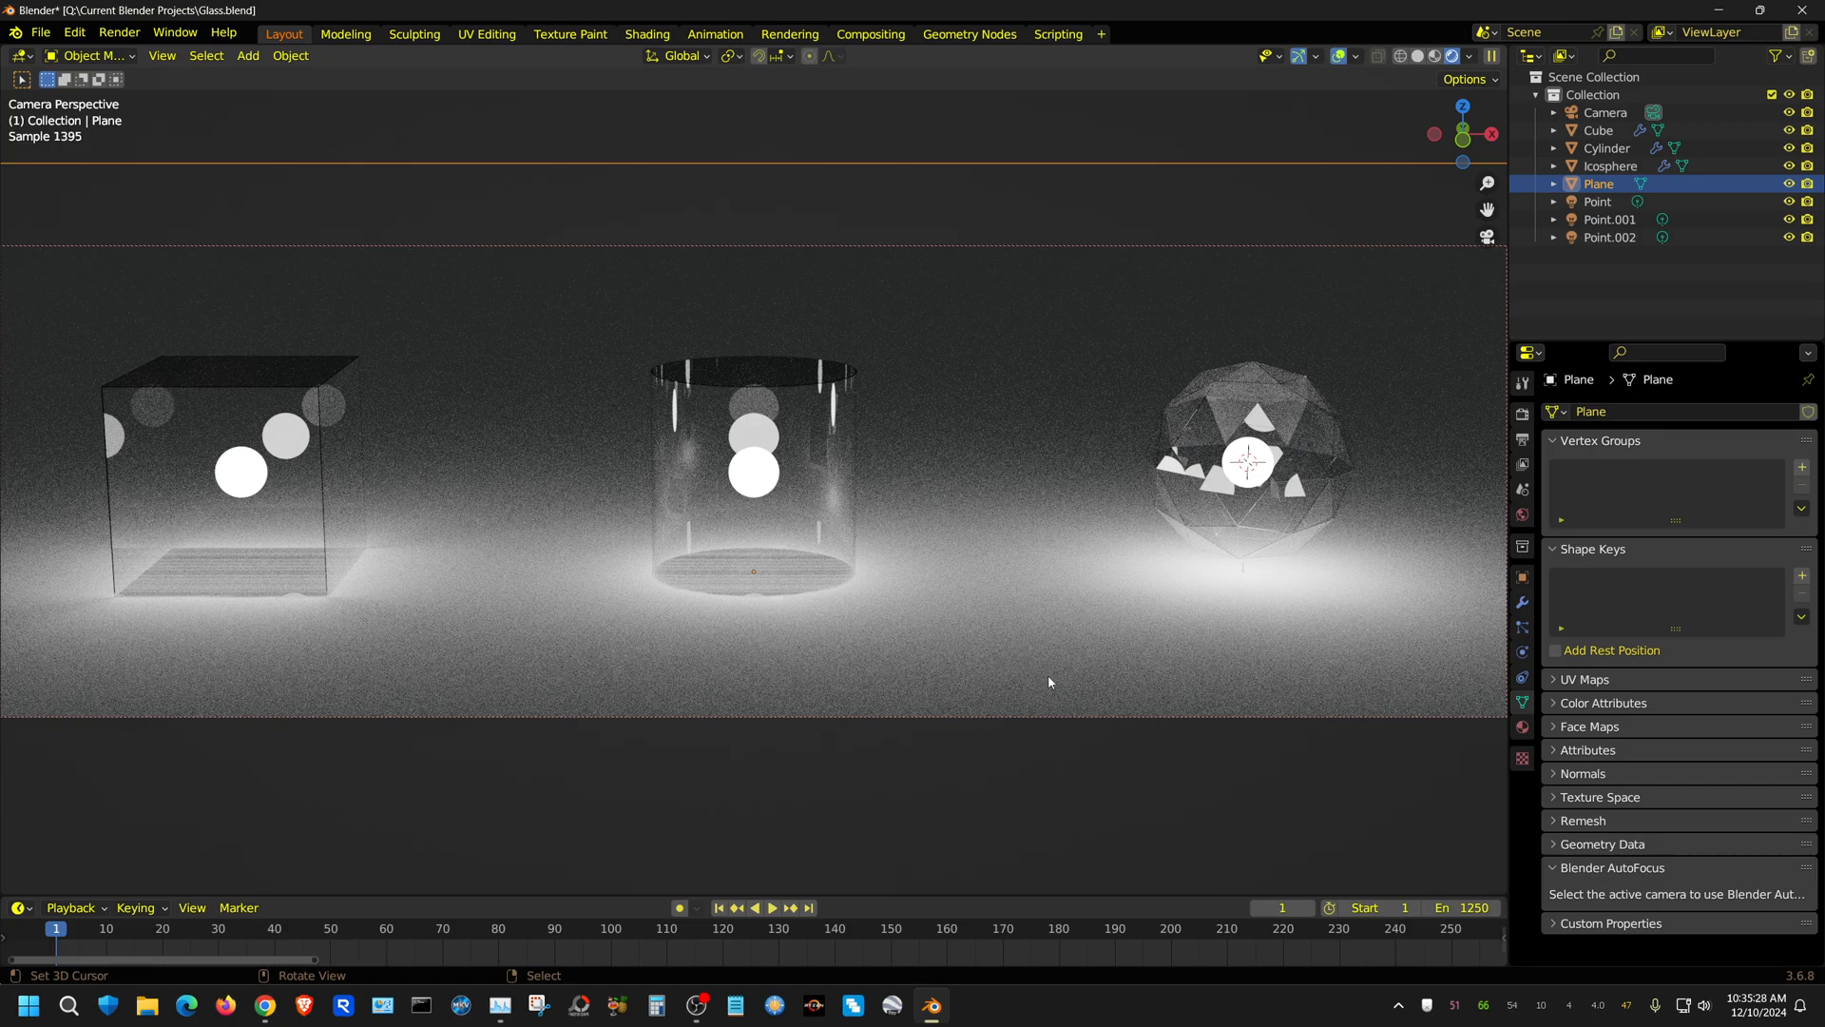
{"action": "left_click", "coordinate": [1522, 577]}
{"action": "scroll", "coordinate": [1658, 791], "scroll_direction": "down", "scroll_amount": 6}
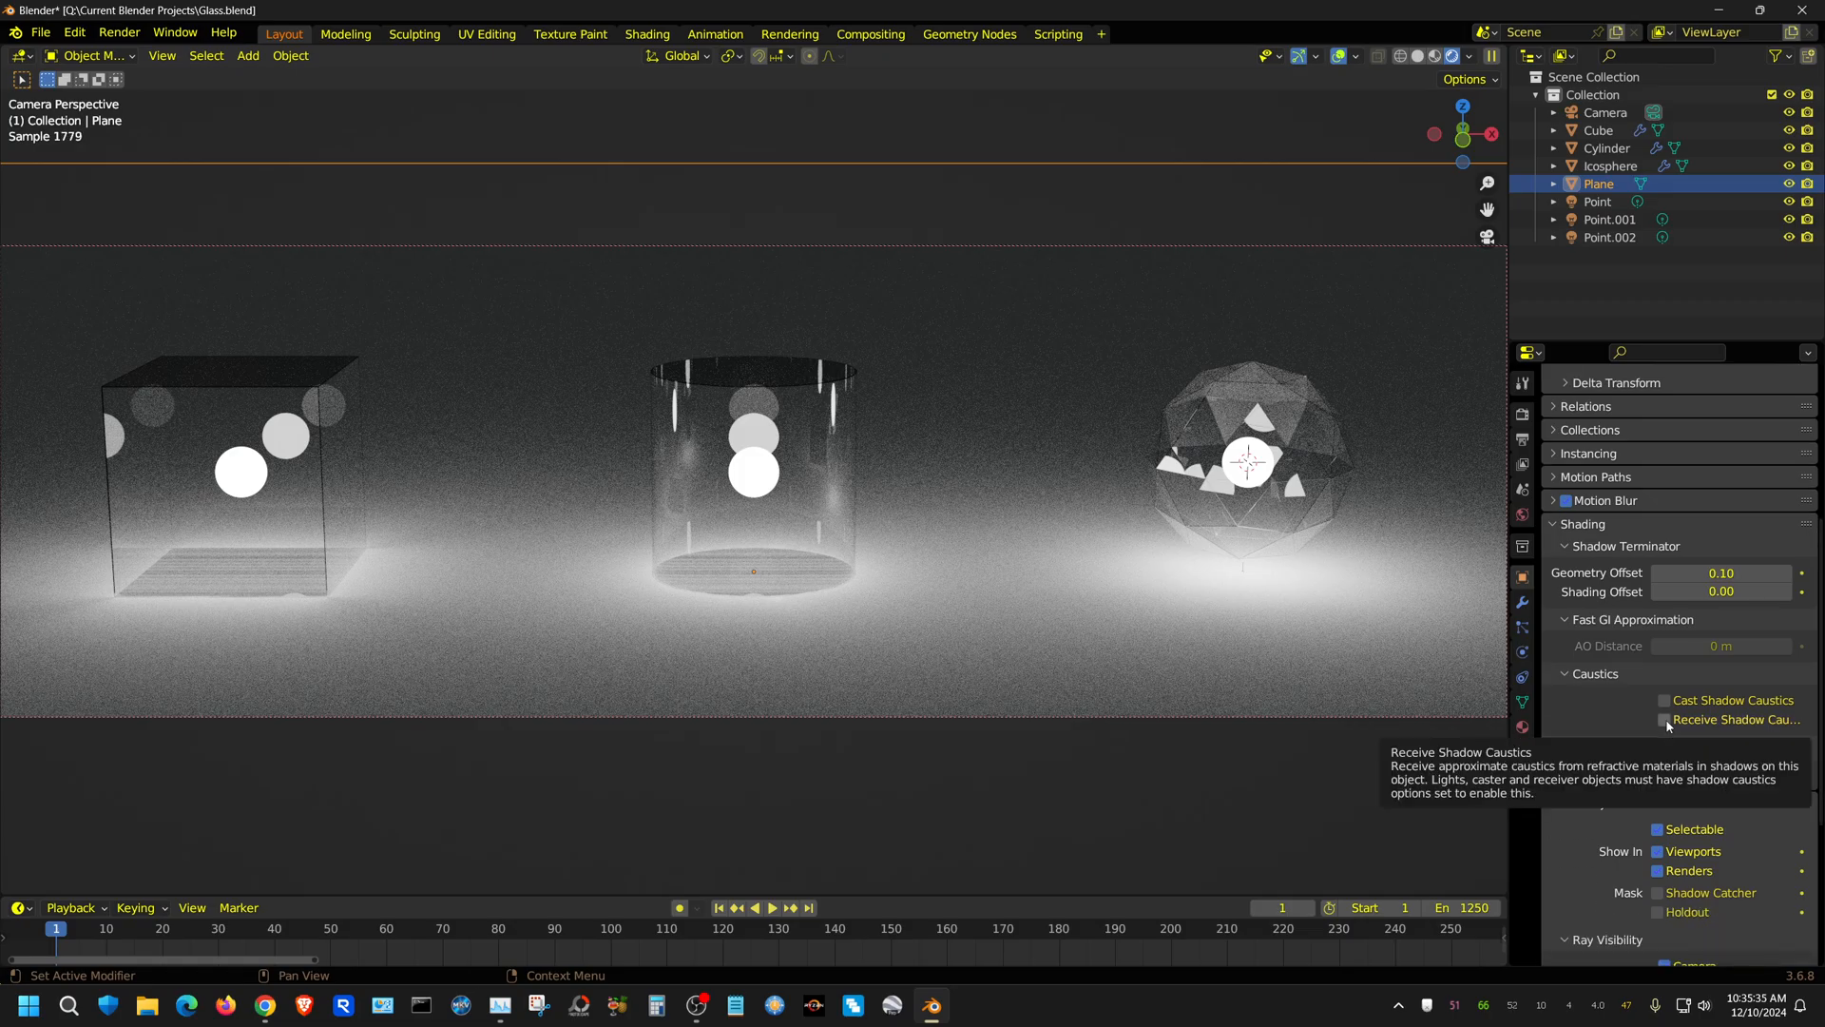
{"action": "left_click", "coordinate": [1664, 720]}
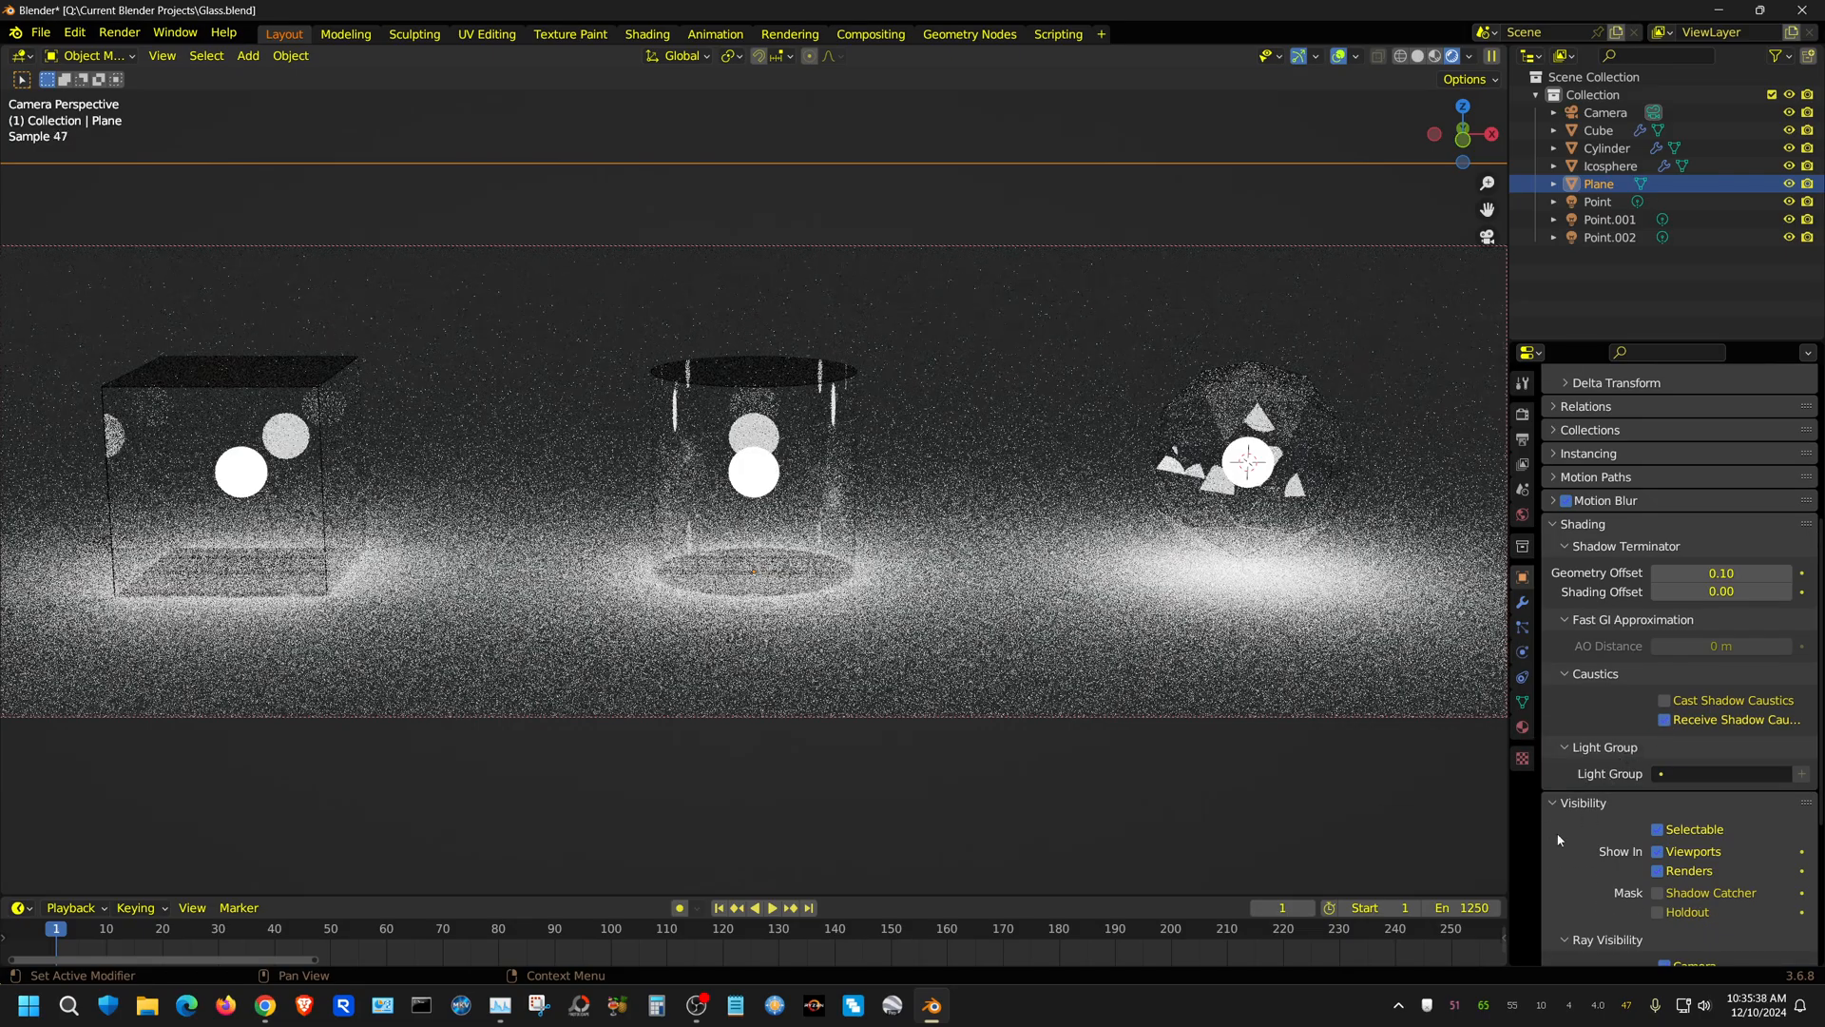
Enable Cast Shadow Caustics on the cube, the cylinder and the icosphere.
{"action": "left_click", "coordinate": [275, 388]}
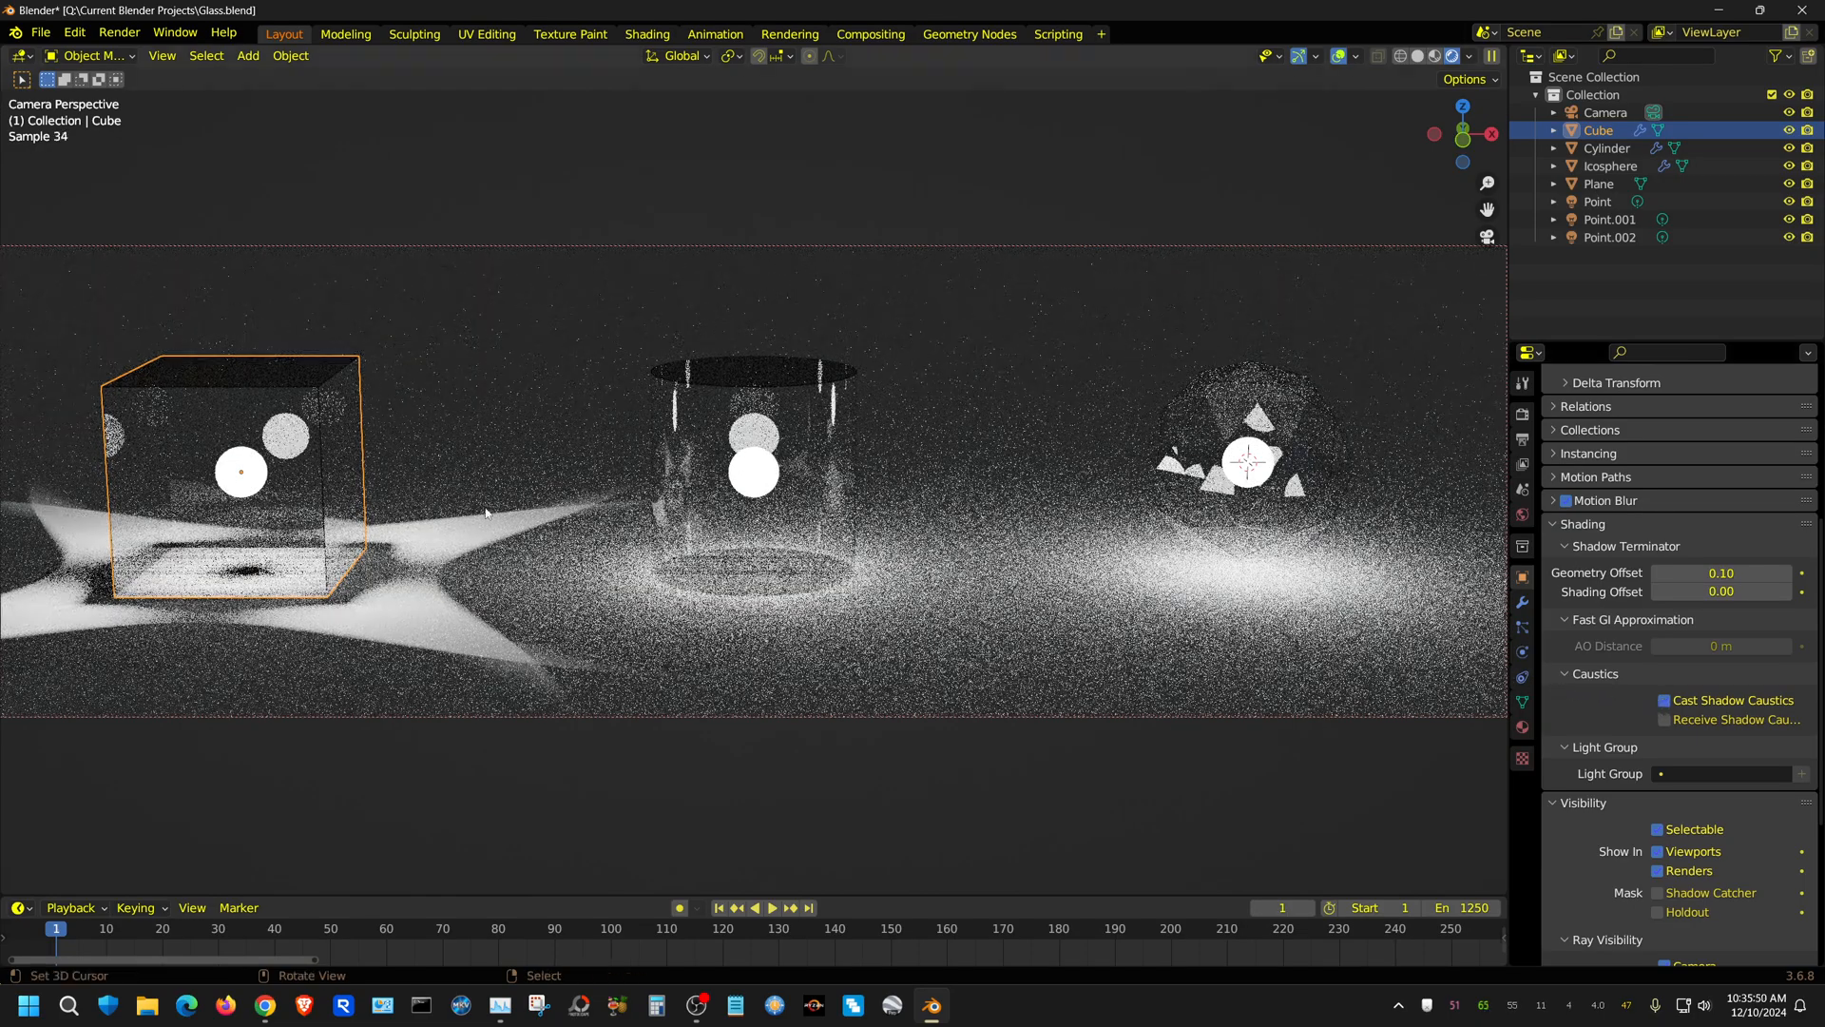
{"action": "left_click", "coordinate": [806, 403]}
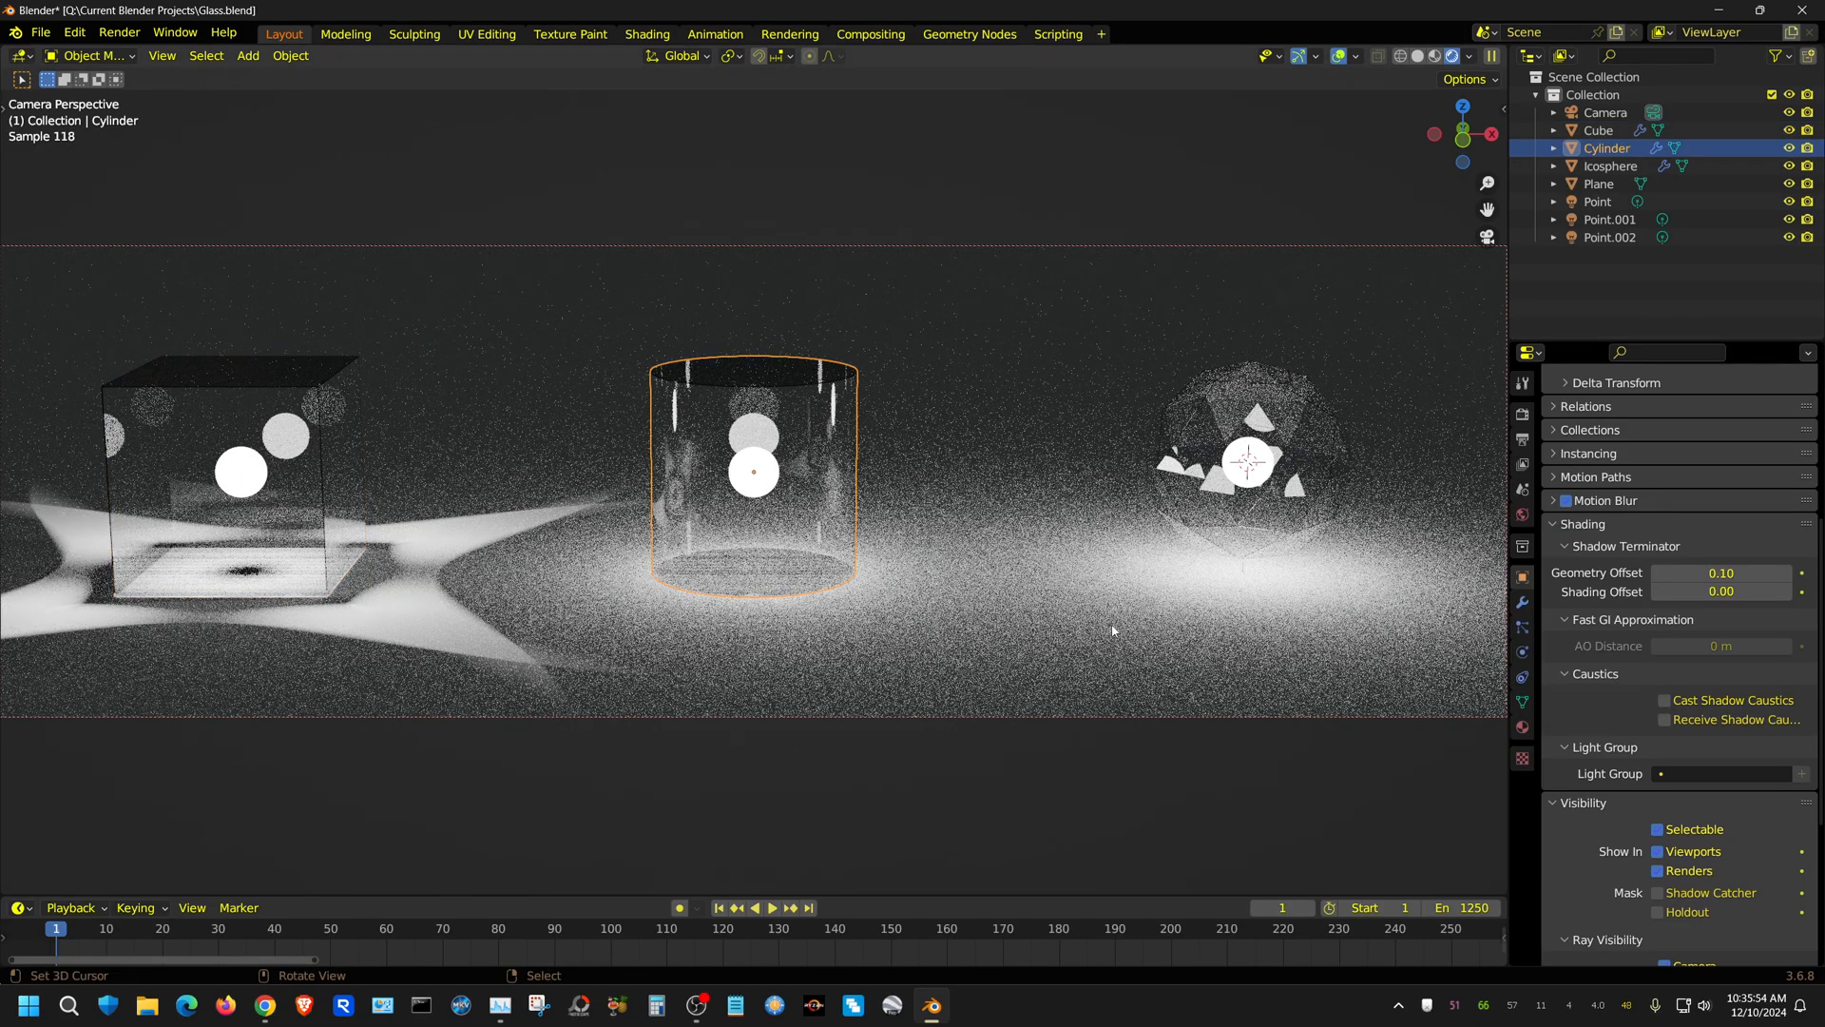
{"action": "left_click", "coordinate": [1663, 702]}
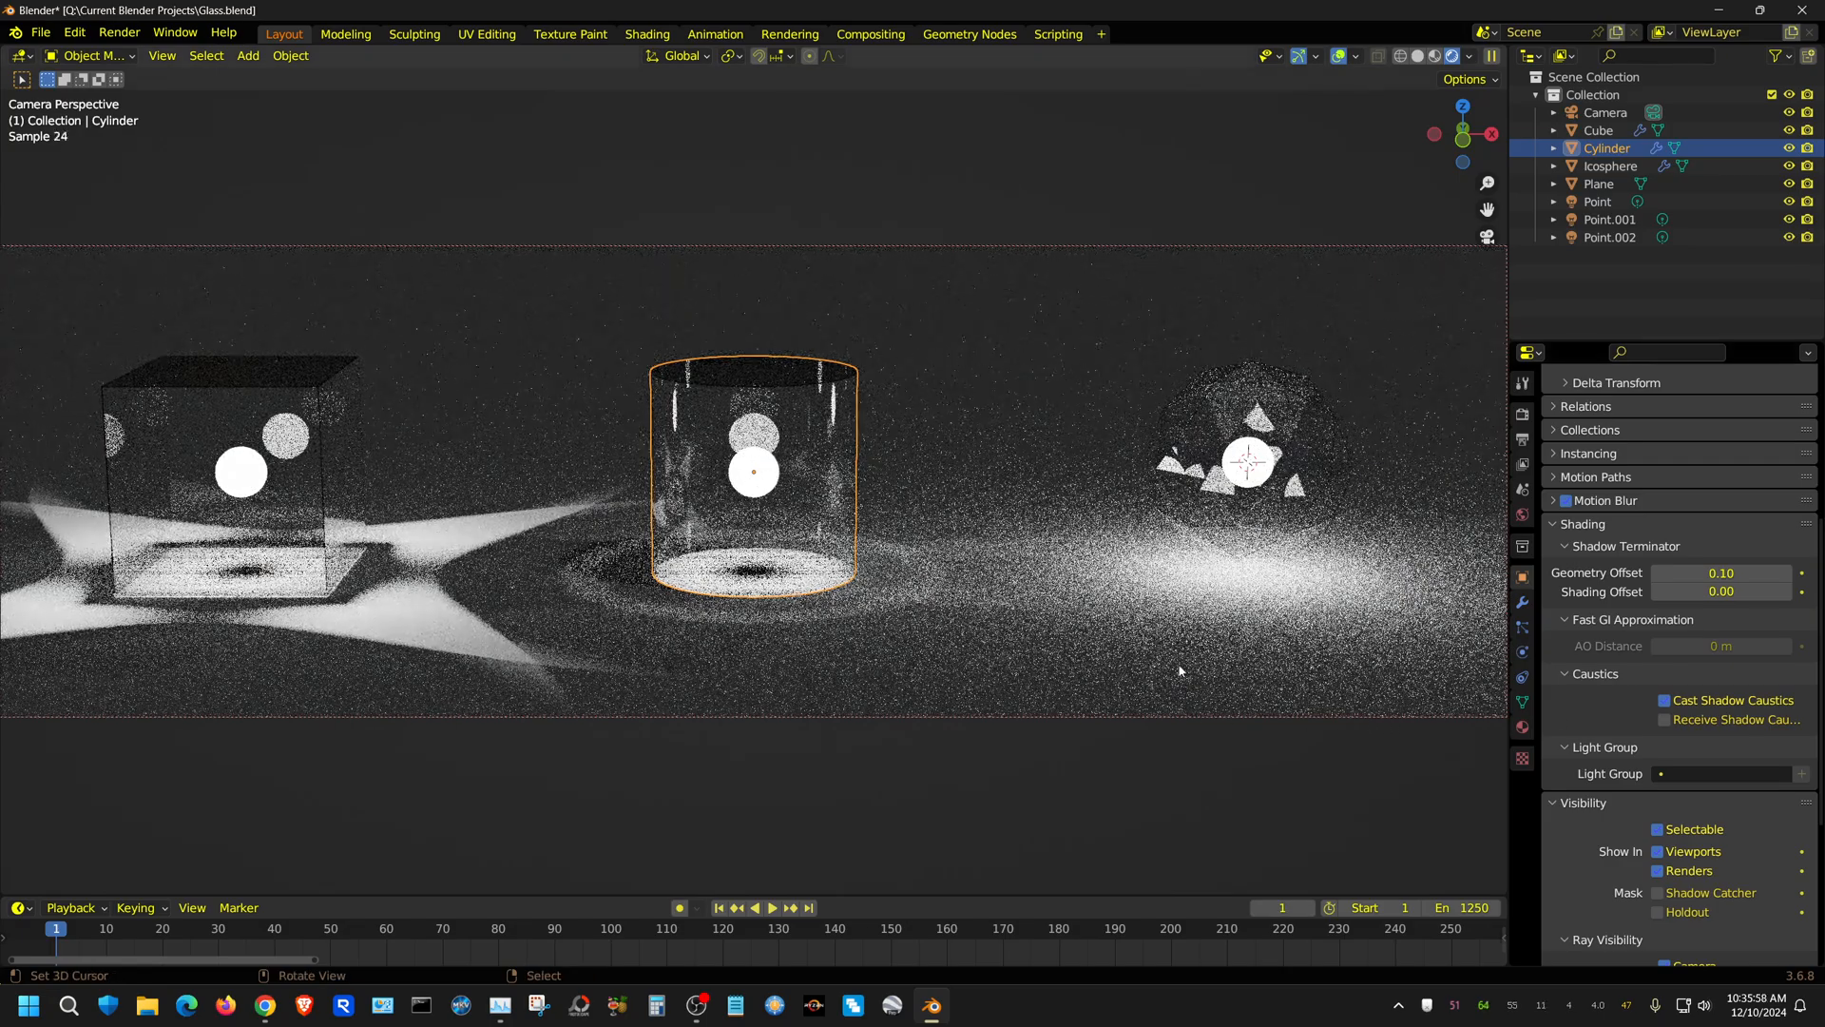
{"action": "left_click", "coordinate": [1277, 400]}
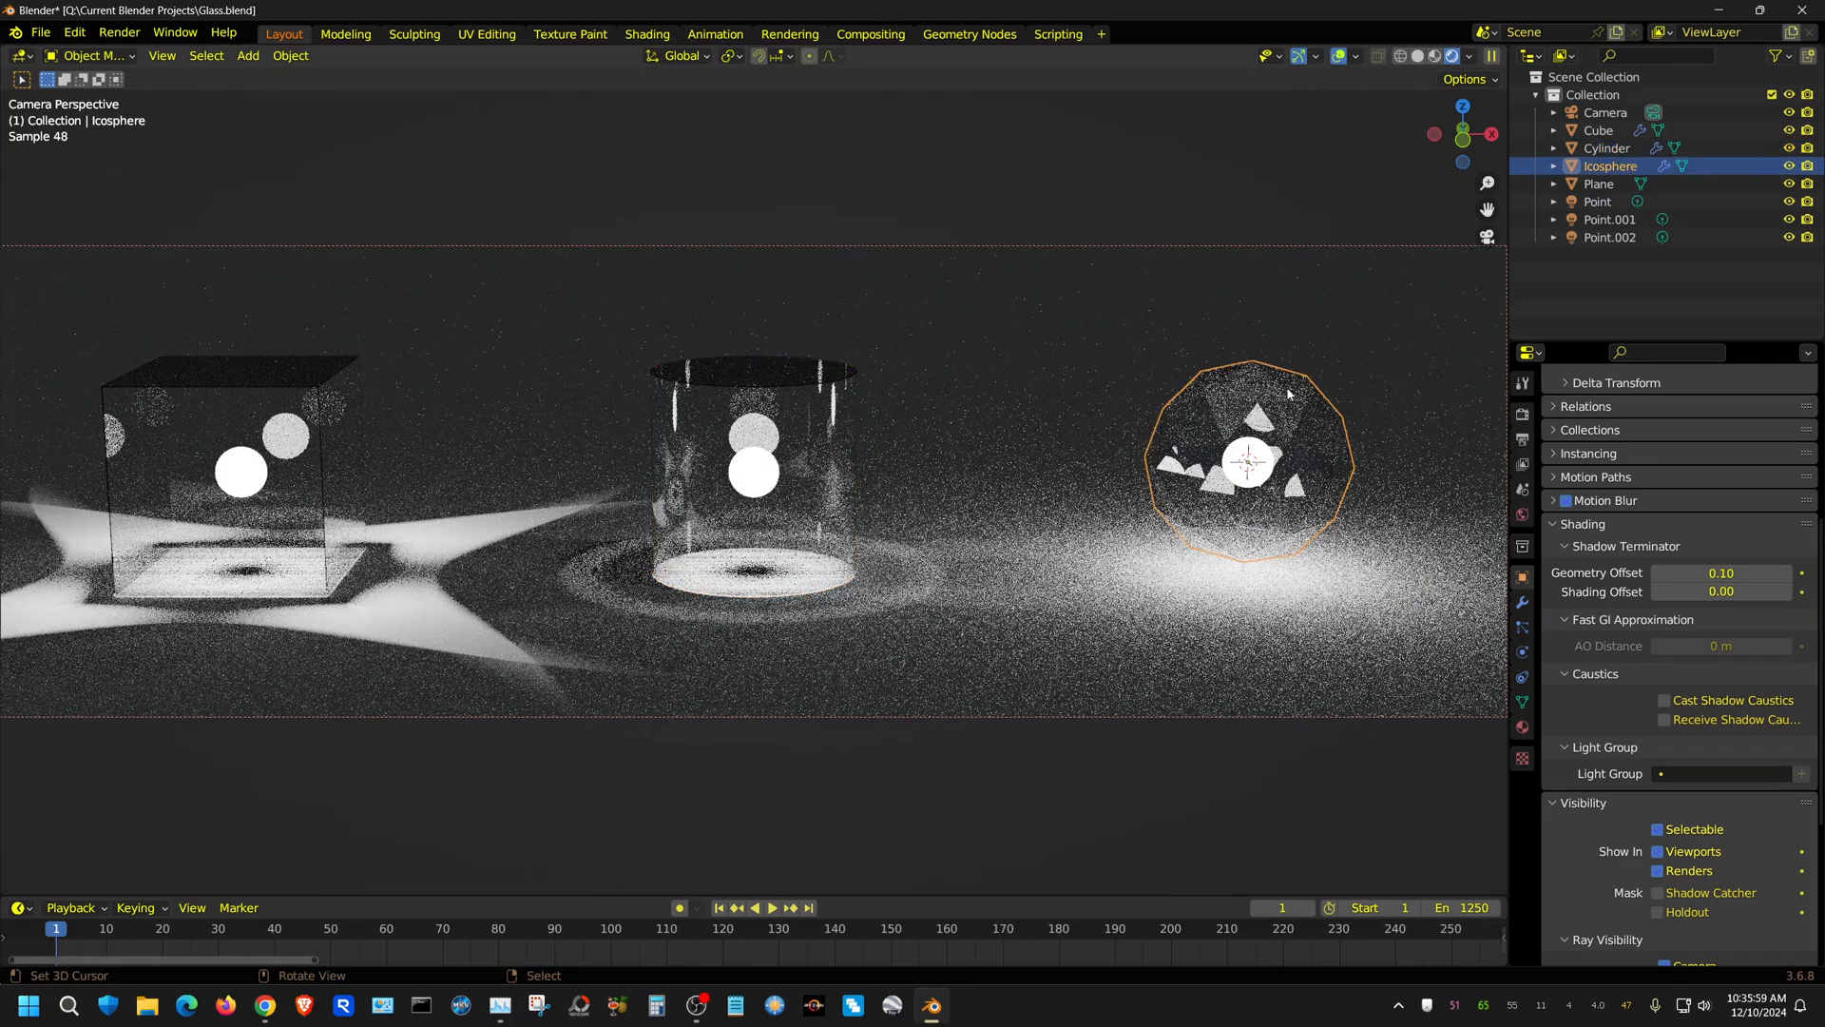
{"action": "left_click", "coordinate": [1663, 699]}
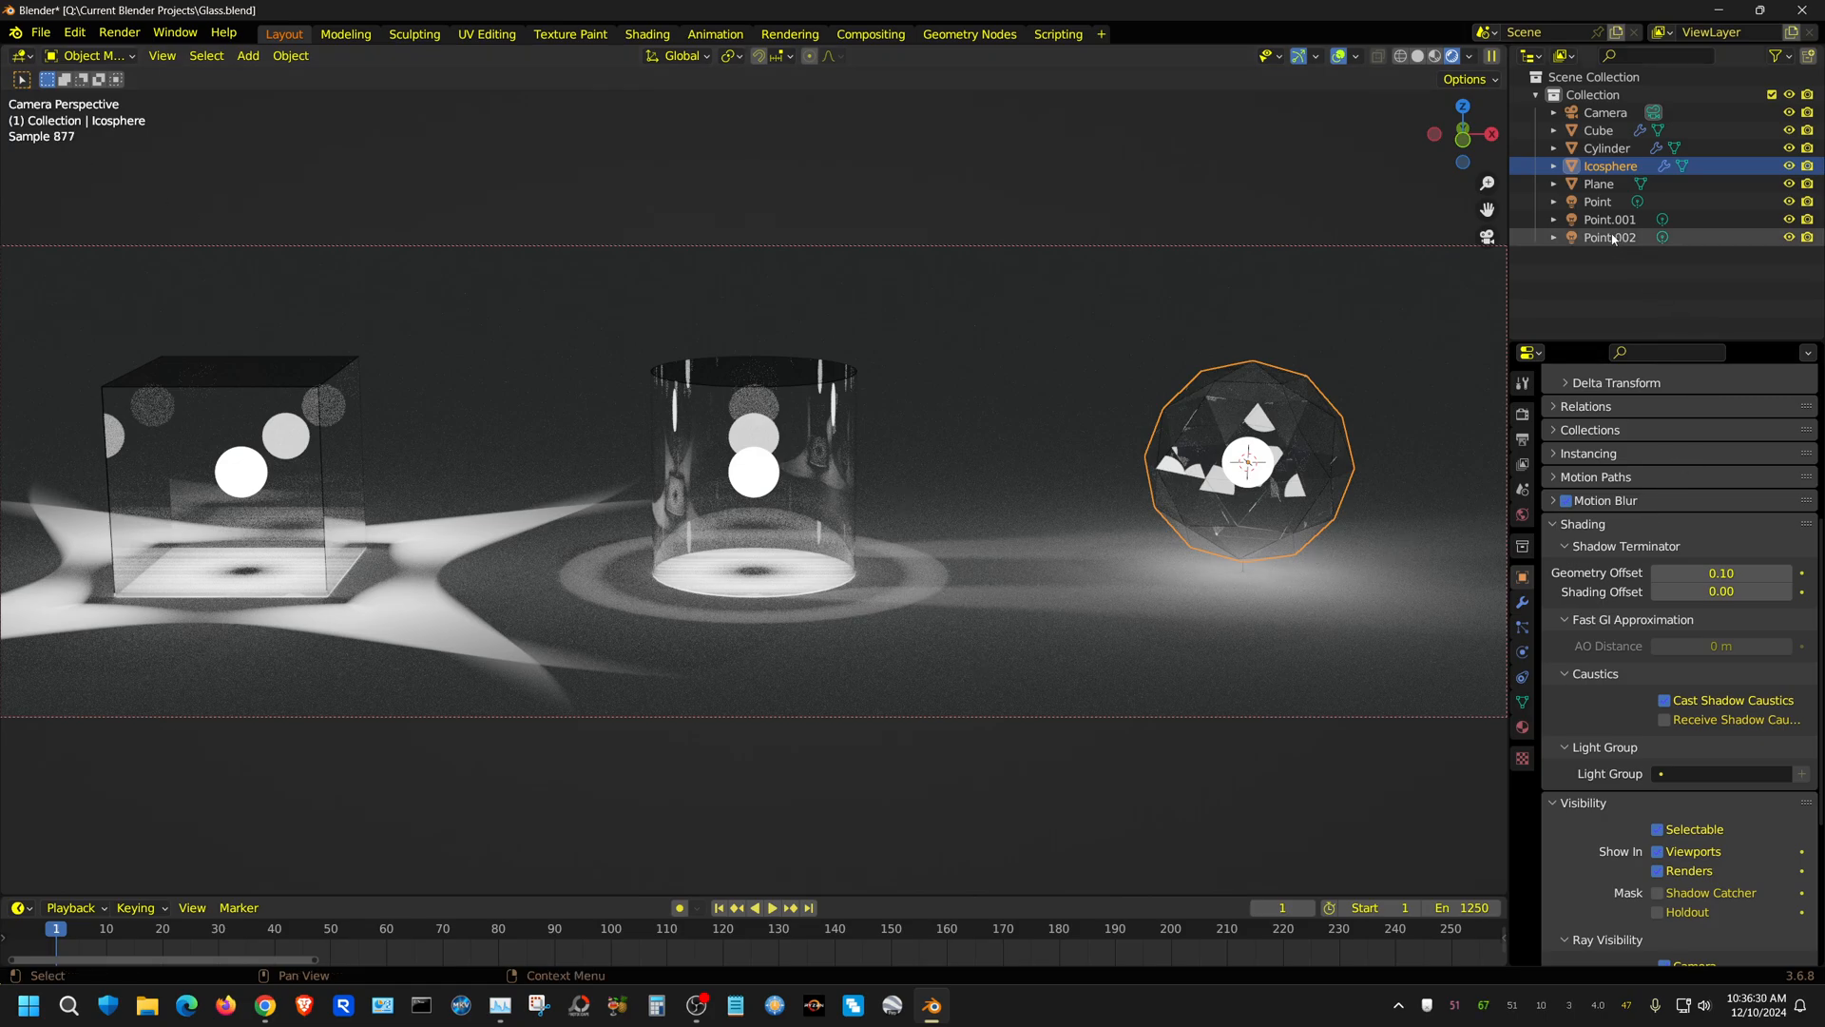
Tint the cube's shared Glass BSDF material light blue and make the cube's material a single-user copy.
{"action": "left_click", "coordinate": [318, 401]}
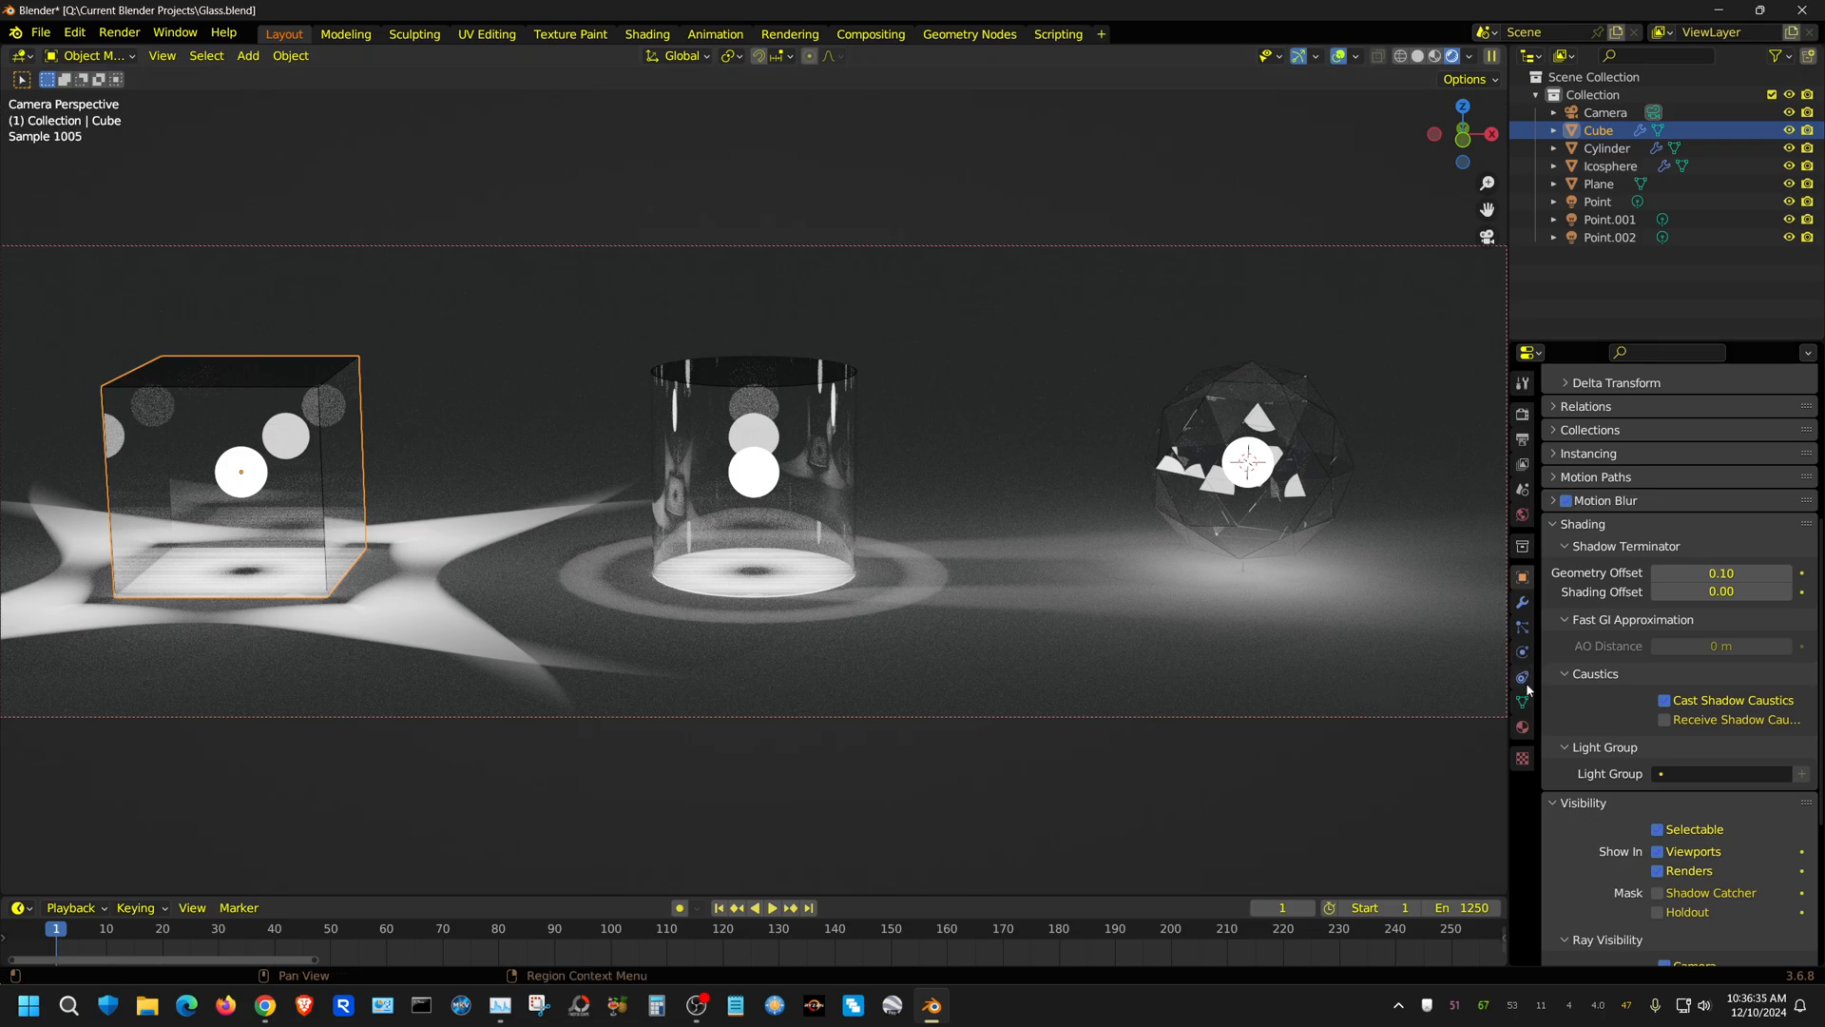
{"action": "left_click", "coordinate": [1521, 727]}
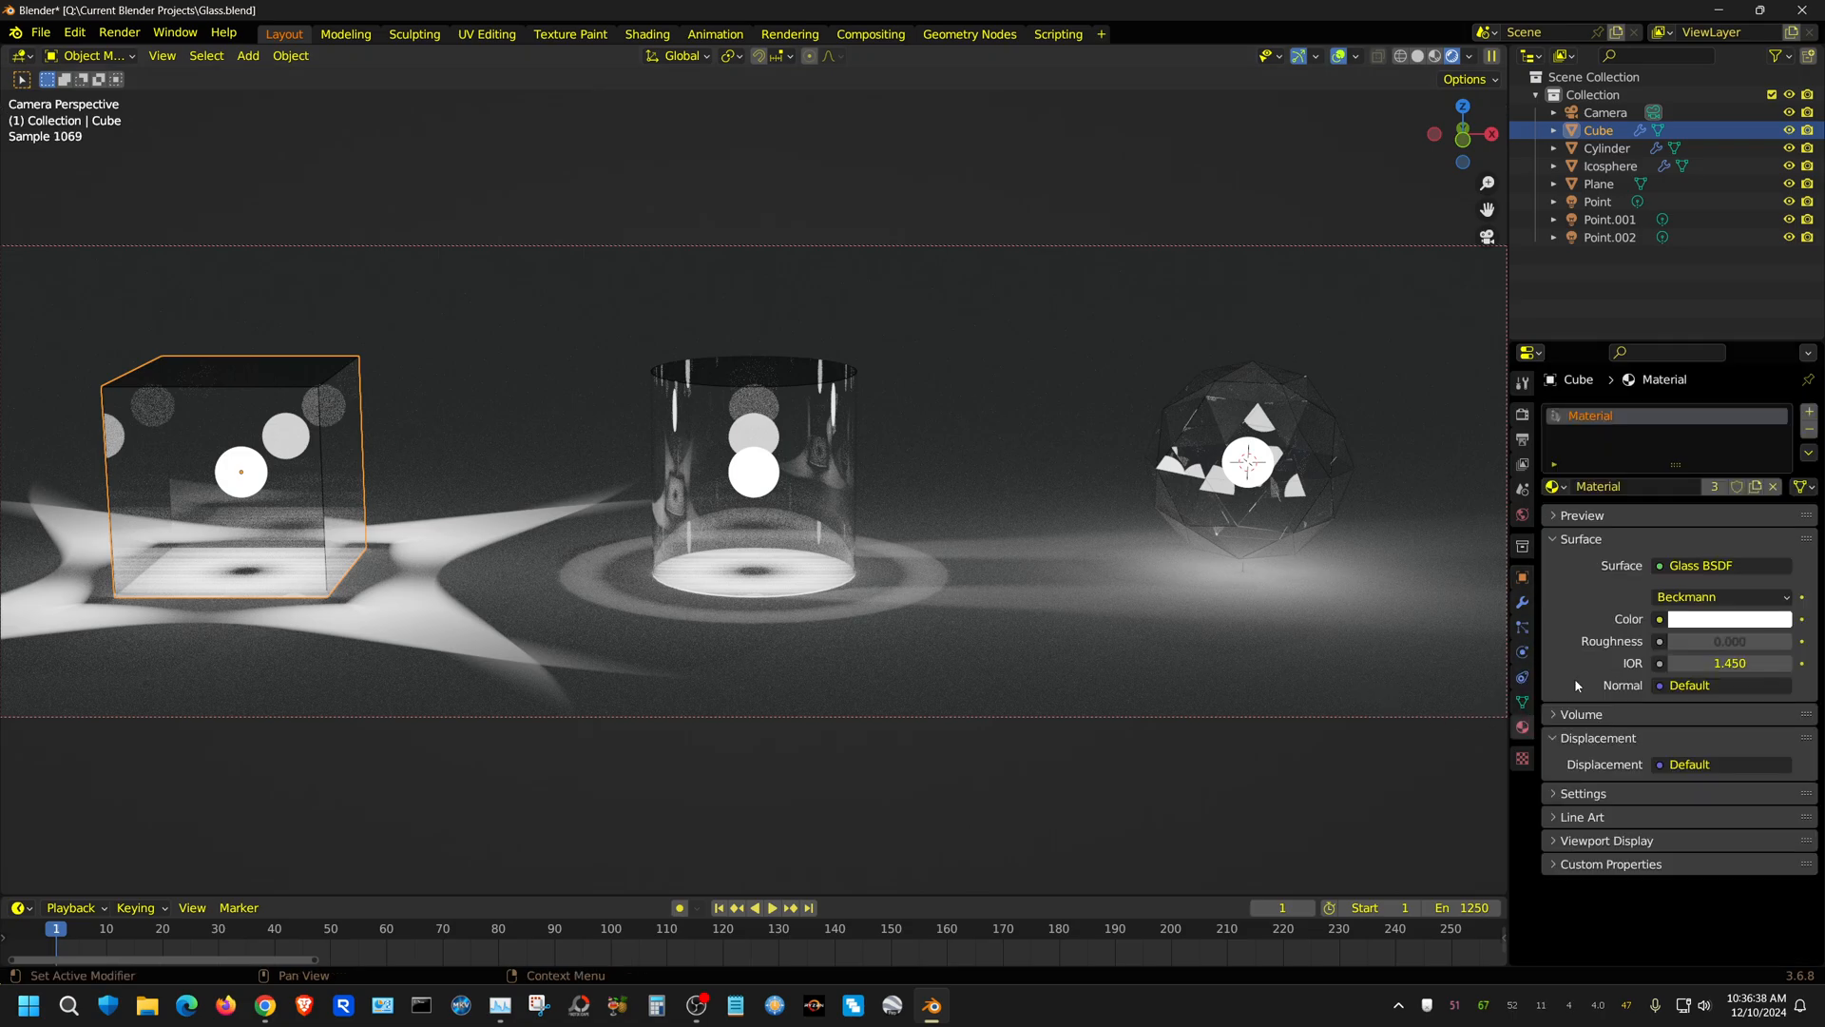
{"action": "left_click", "coordinate": [1724, 623]}
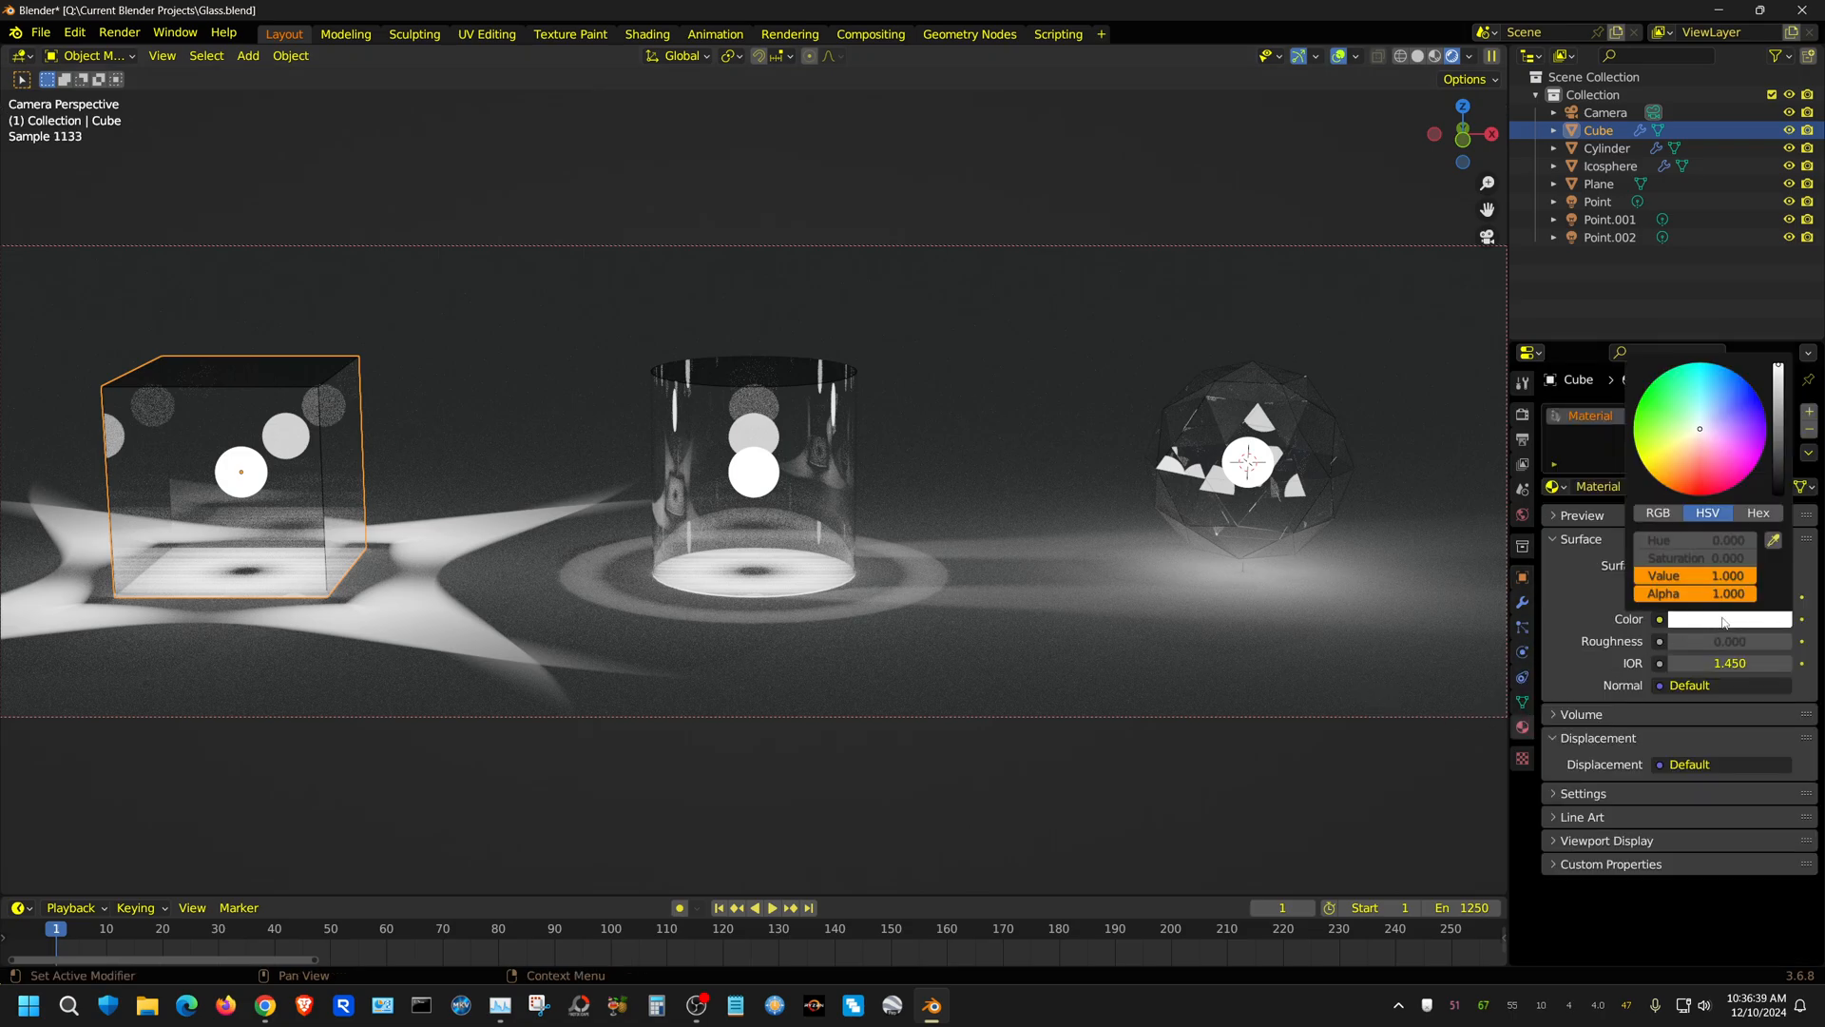
{"action": "left_click", "coordinate": [1711, 422]}
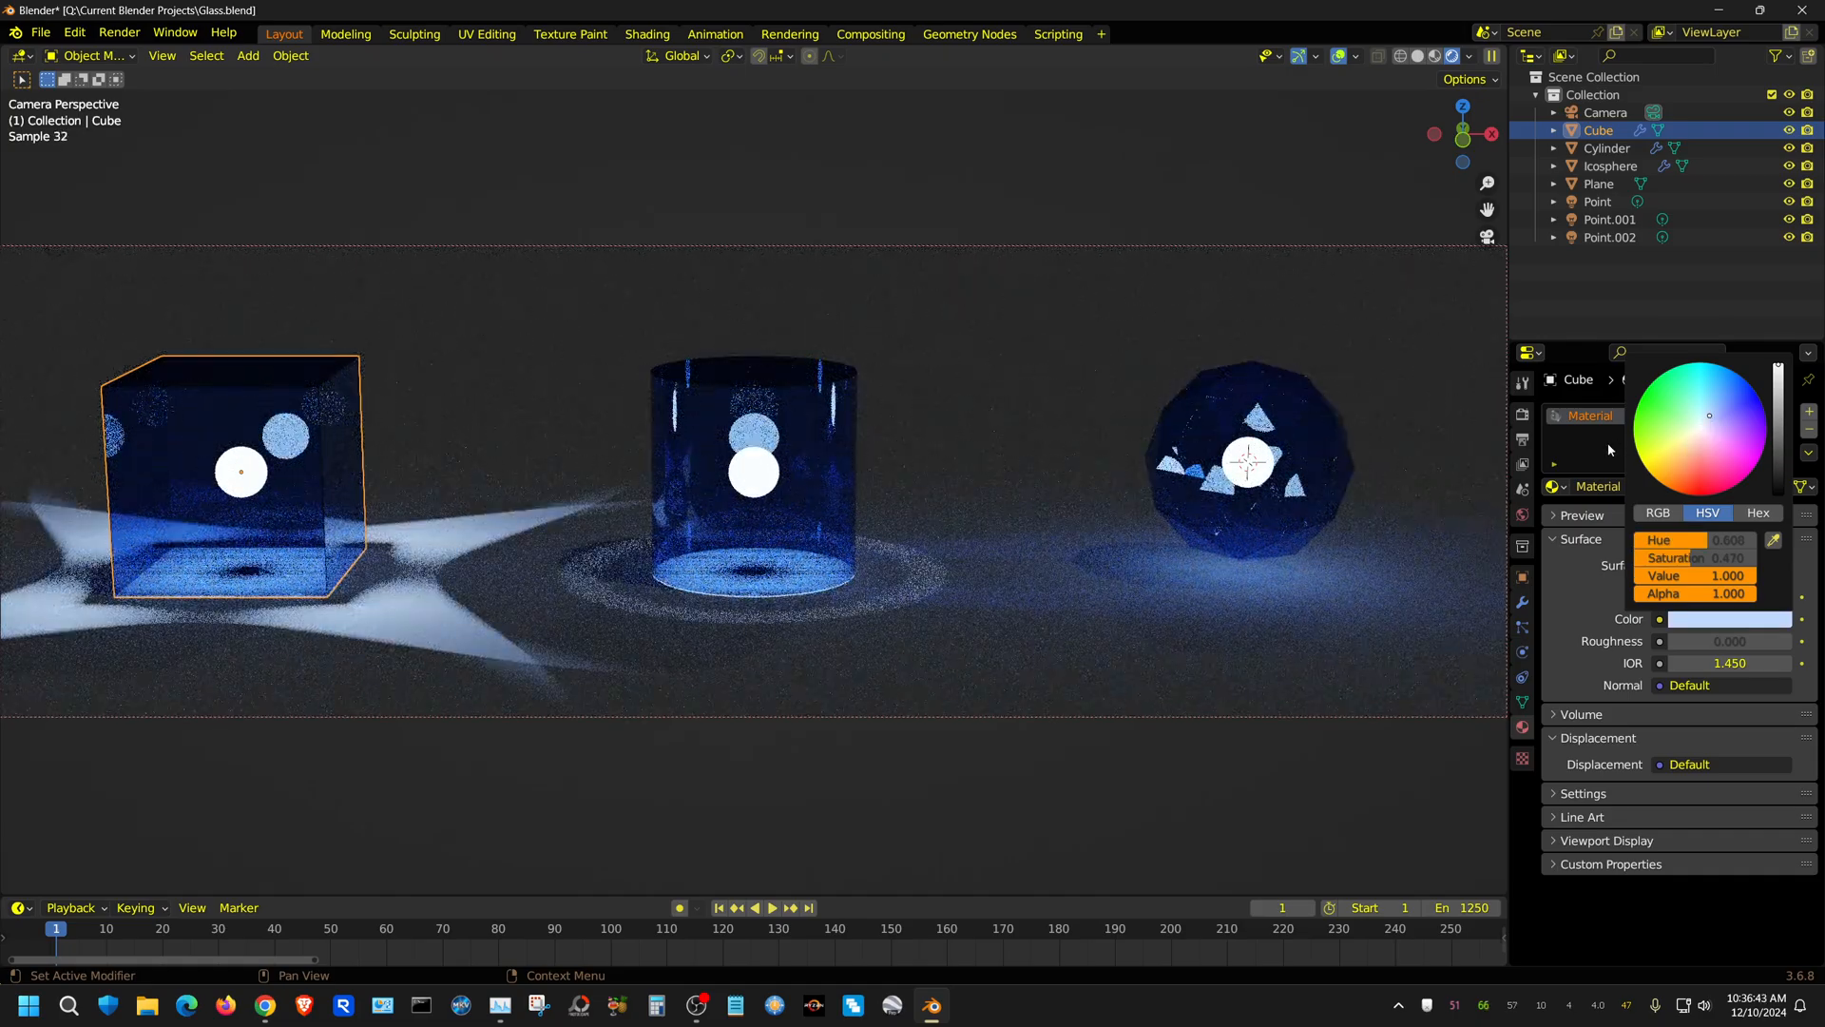
{"action": "left_click", "coordinate": [1714, 485]}
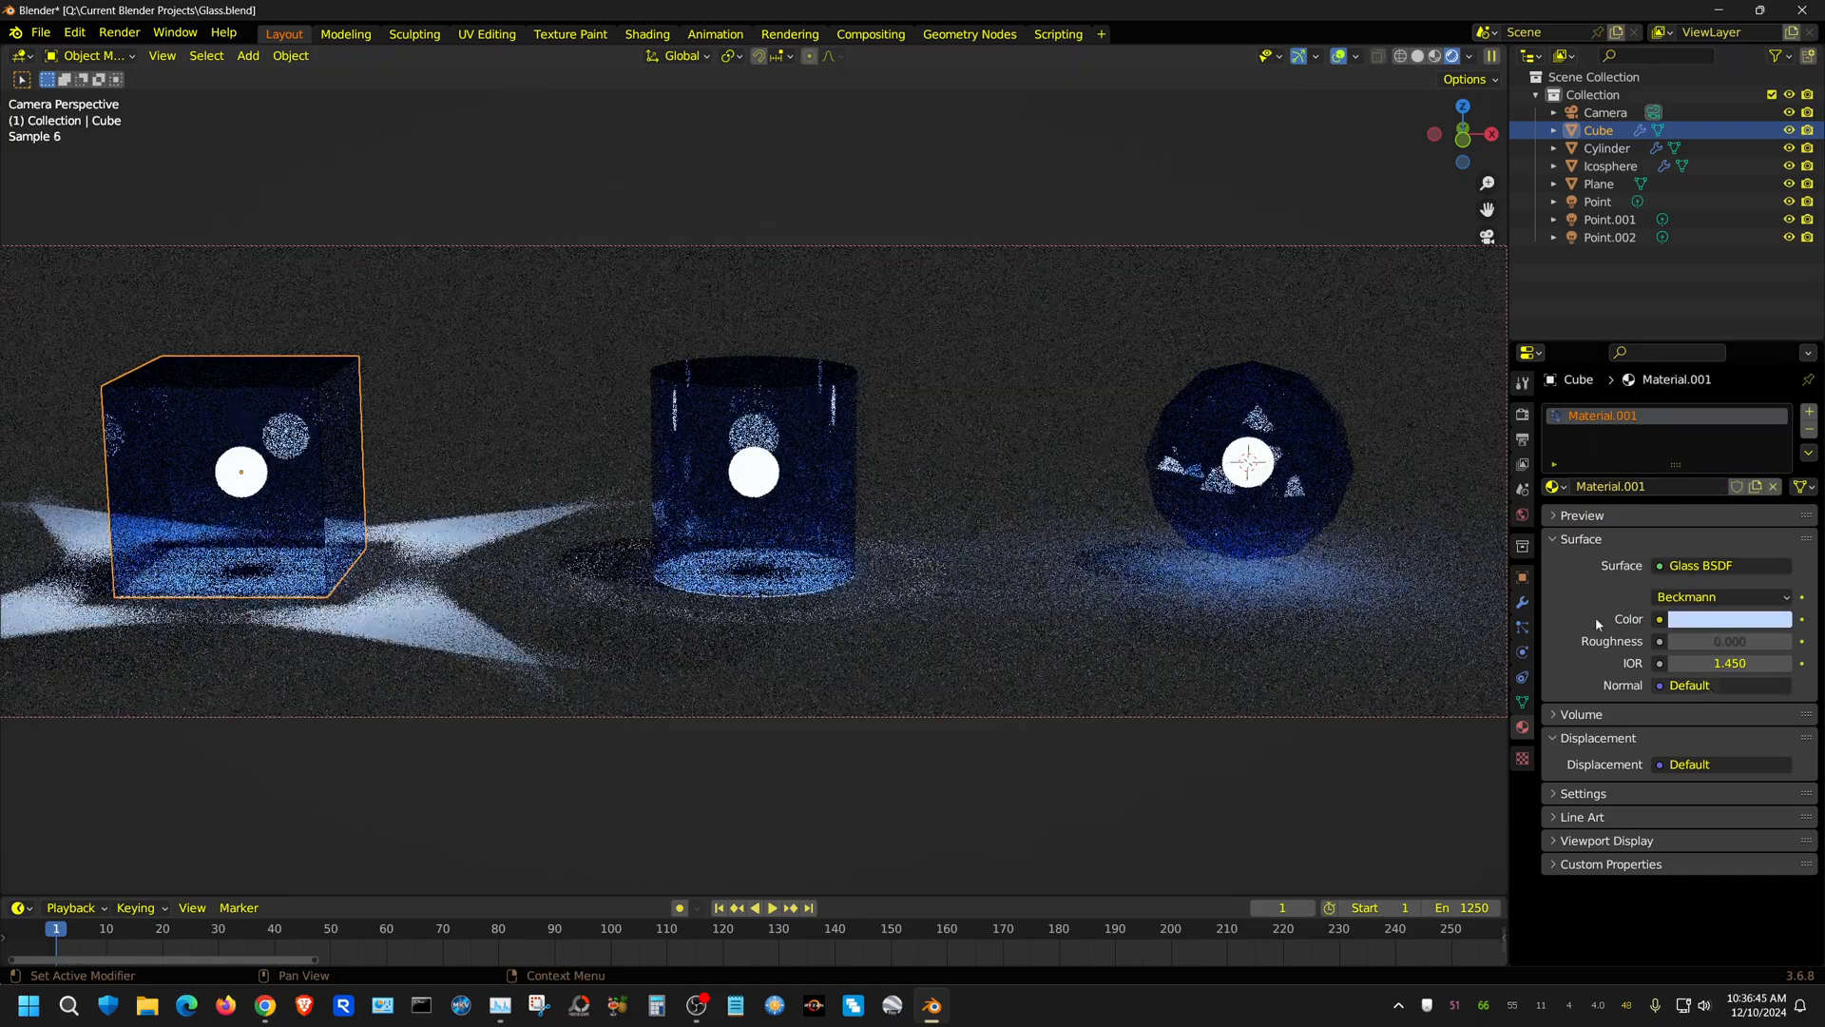
Make the cylinder's glass material a single-user copy and set its colour to light red.
{"action": "left_click", "coordinate": [1604, 150]}
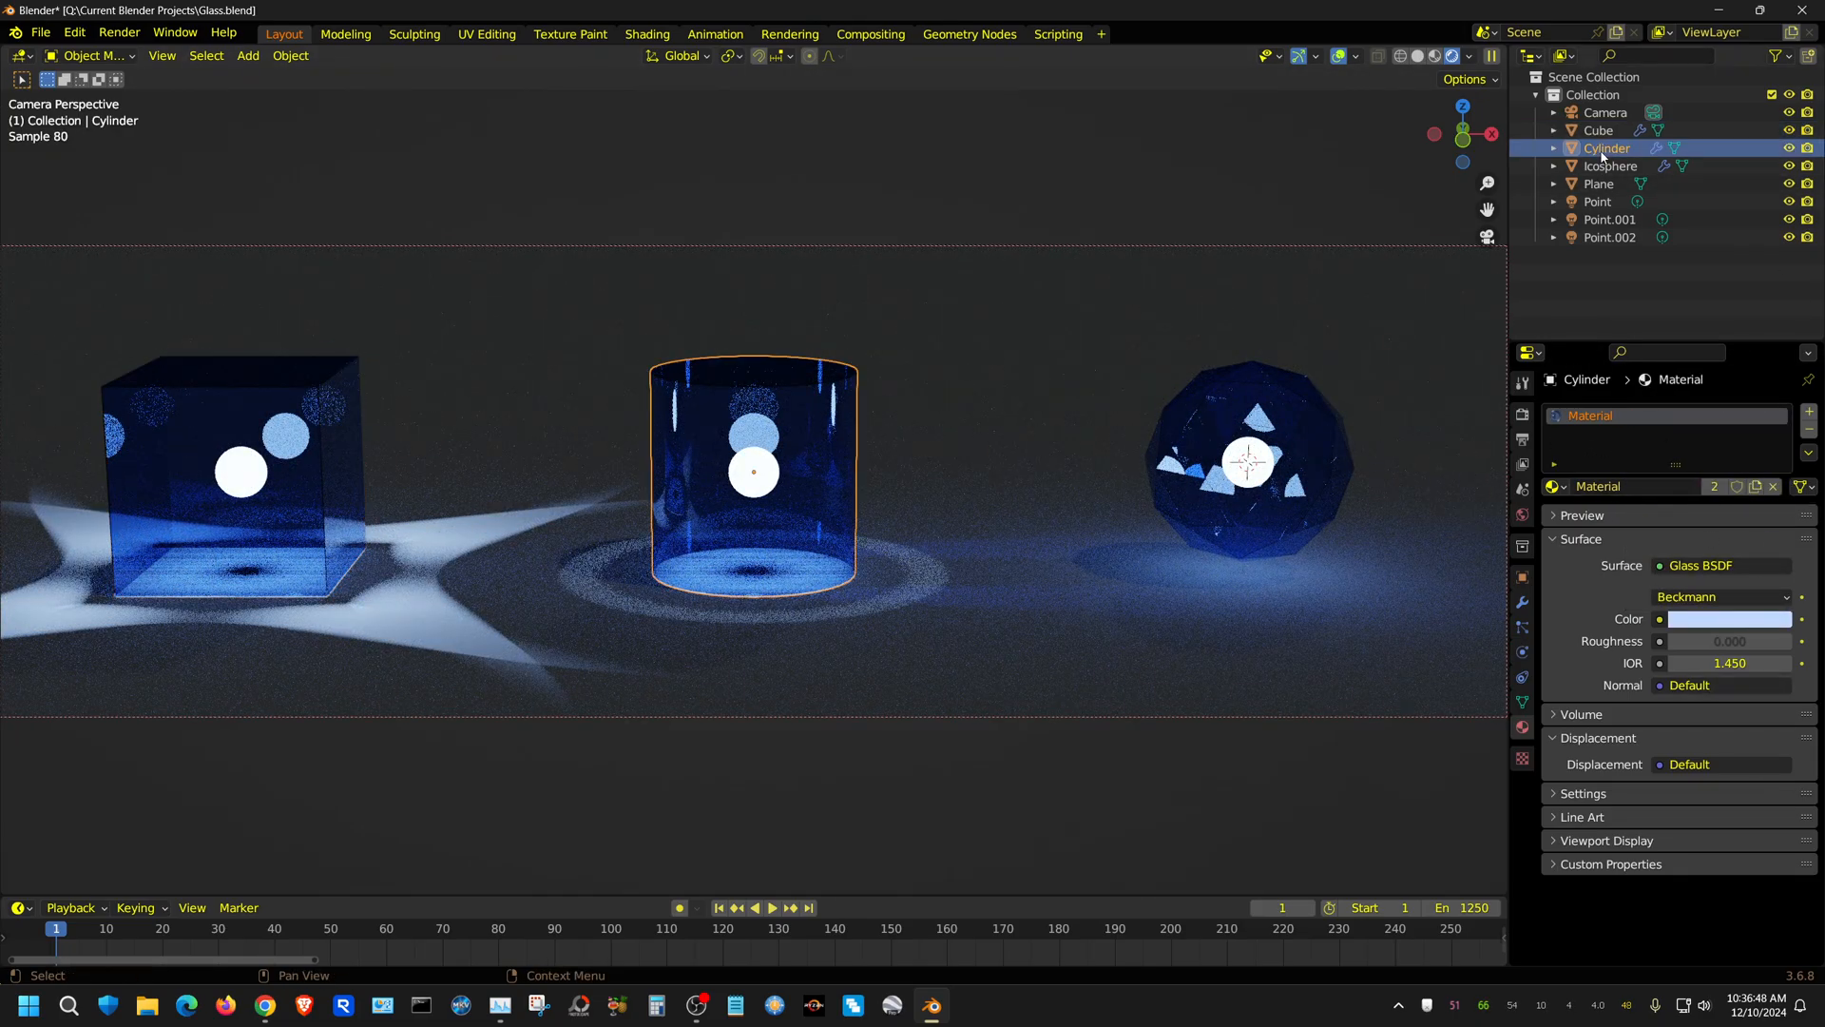
{"action": "left_click", "coordinate": [1714, 486]}
{"action": "left_click", "coordinate": [1730, 619]}
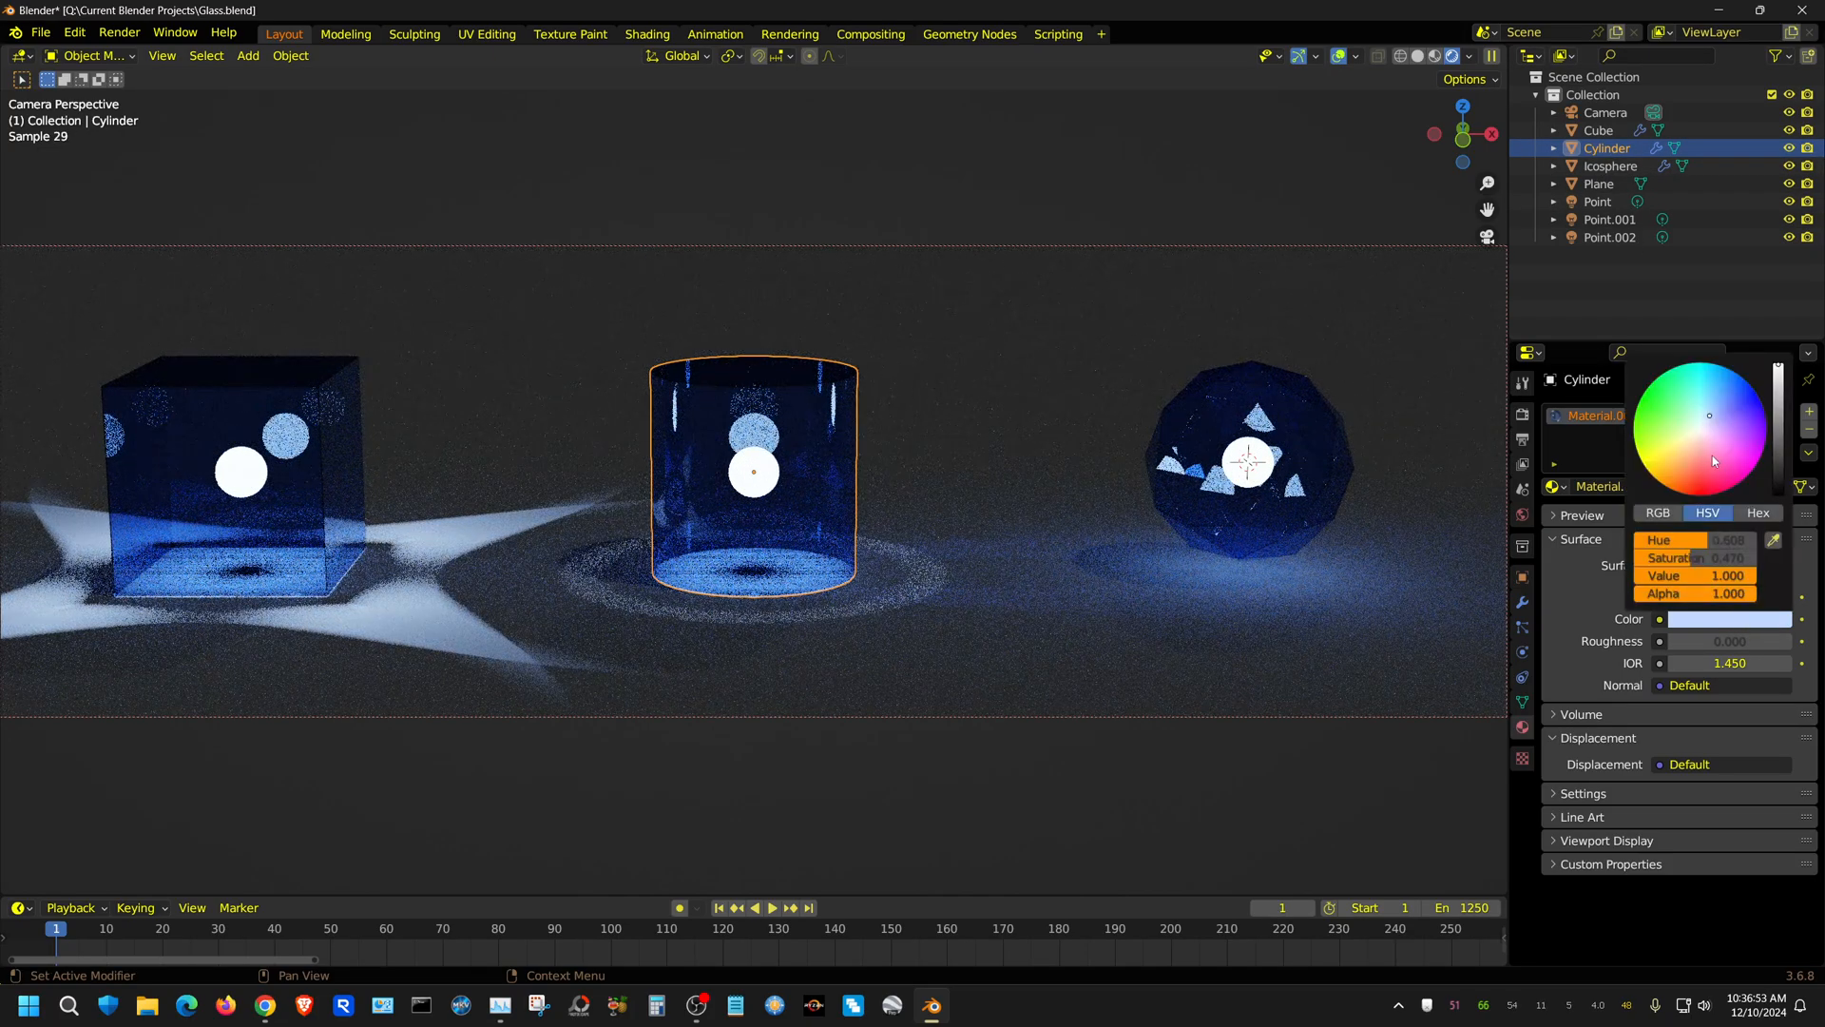
{"action": "left_click", "coordinate": [1701, 451]}
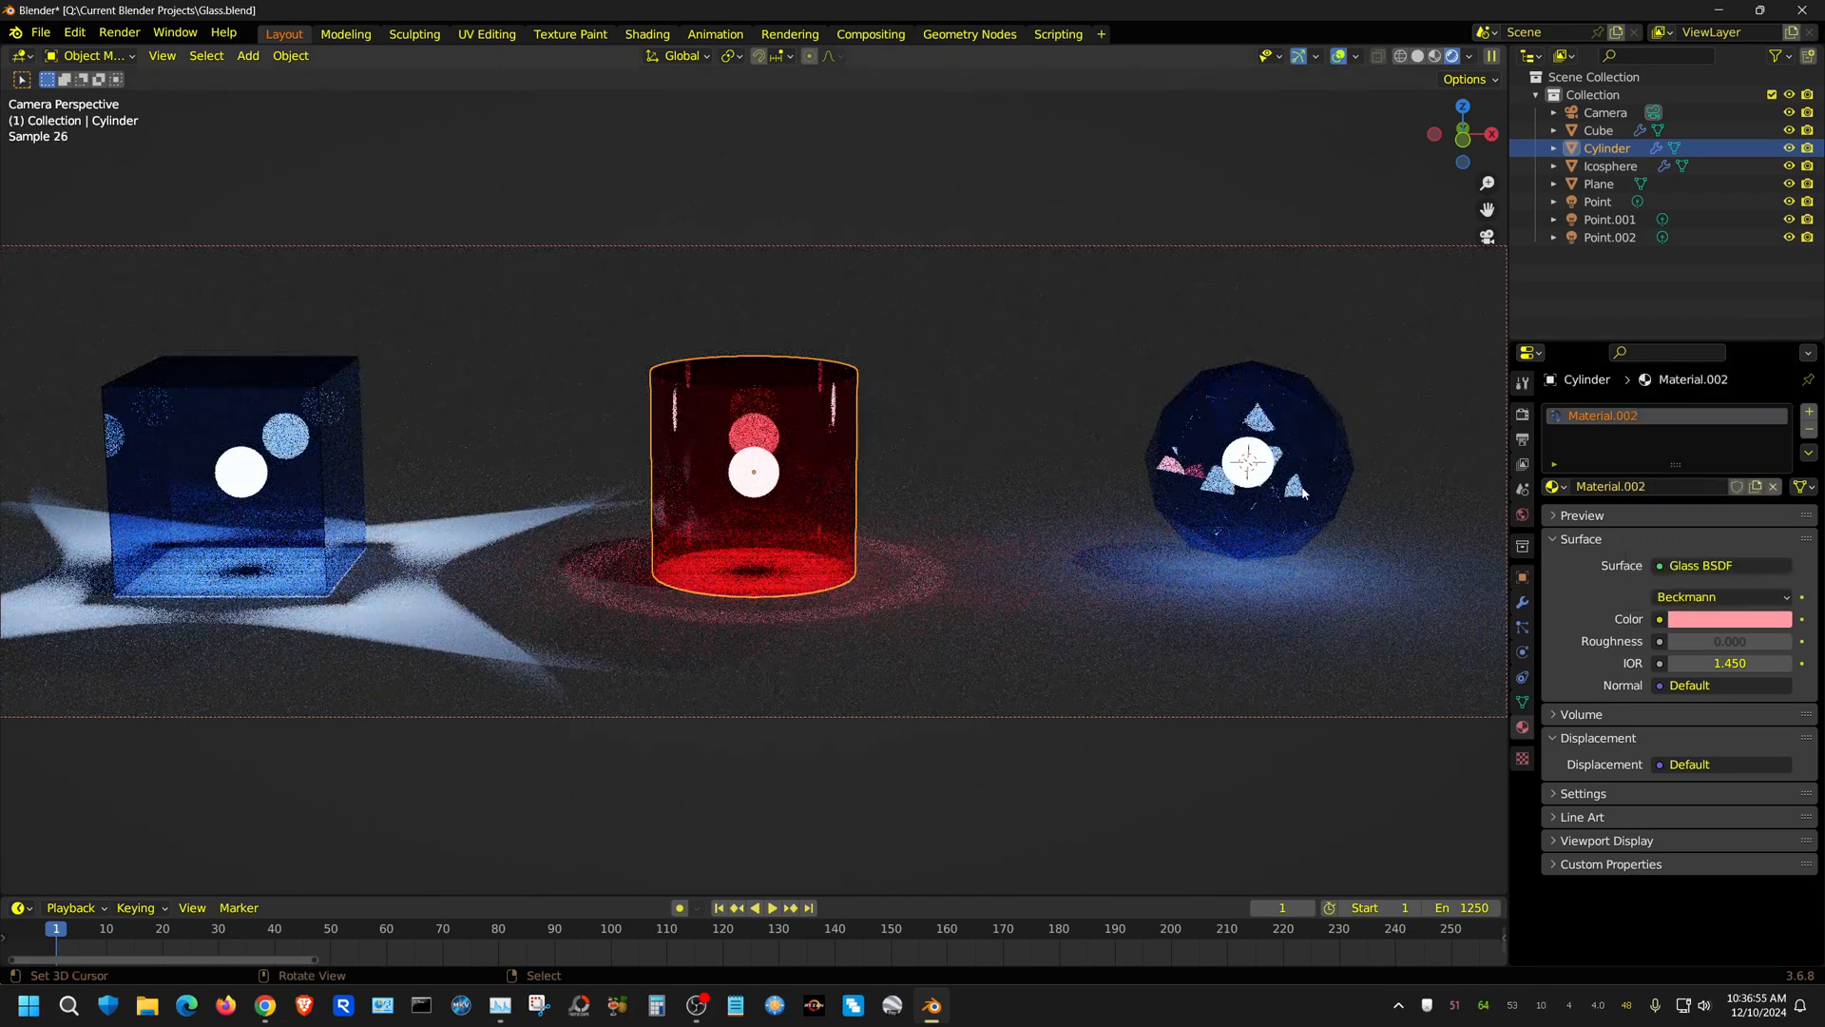
Set the colour of the icosphere's Glass BSDF material to light green.
{"action": "left_click", "coordinate": [1355, 499]}
{"action": "left_click", "coordinate": [1740, 619]}
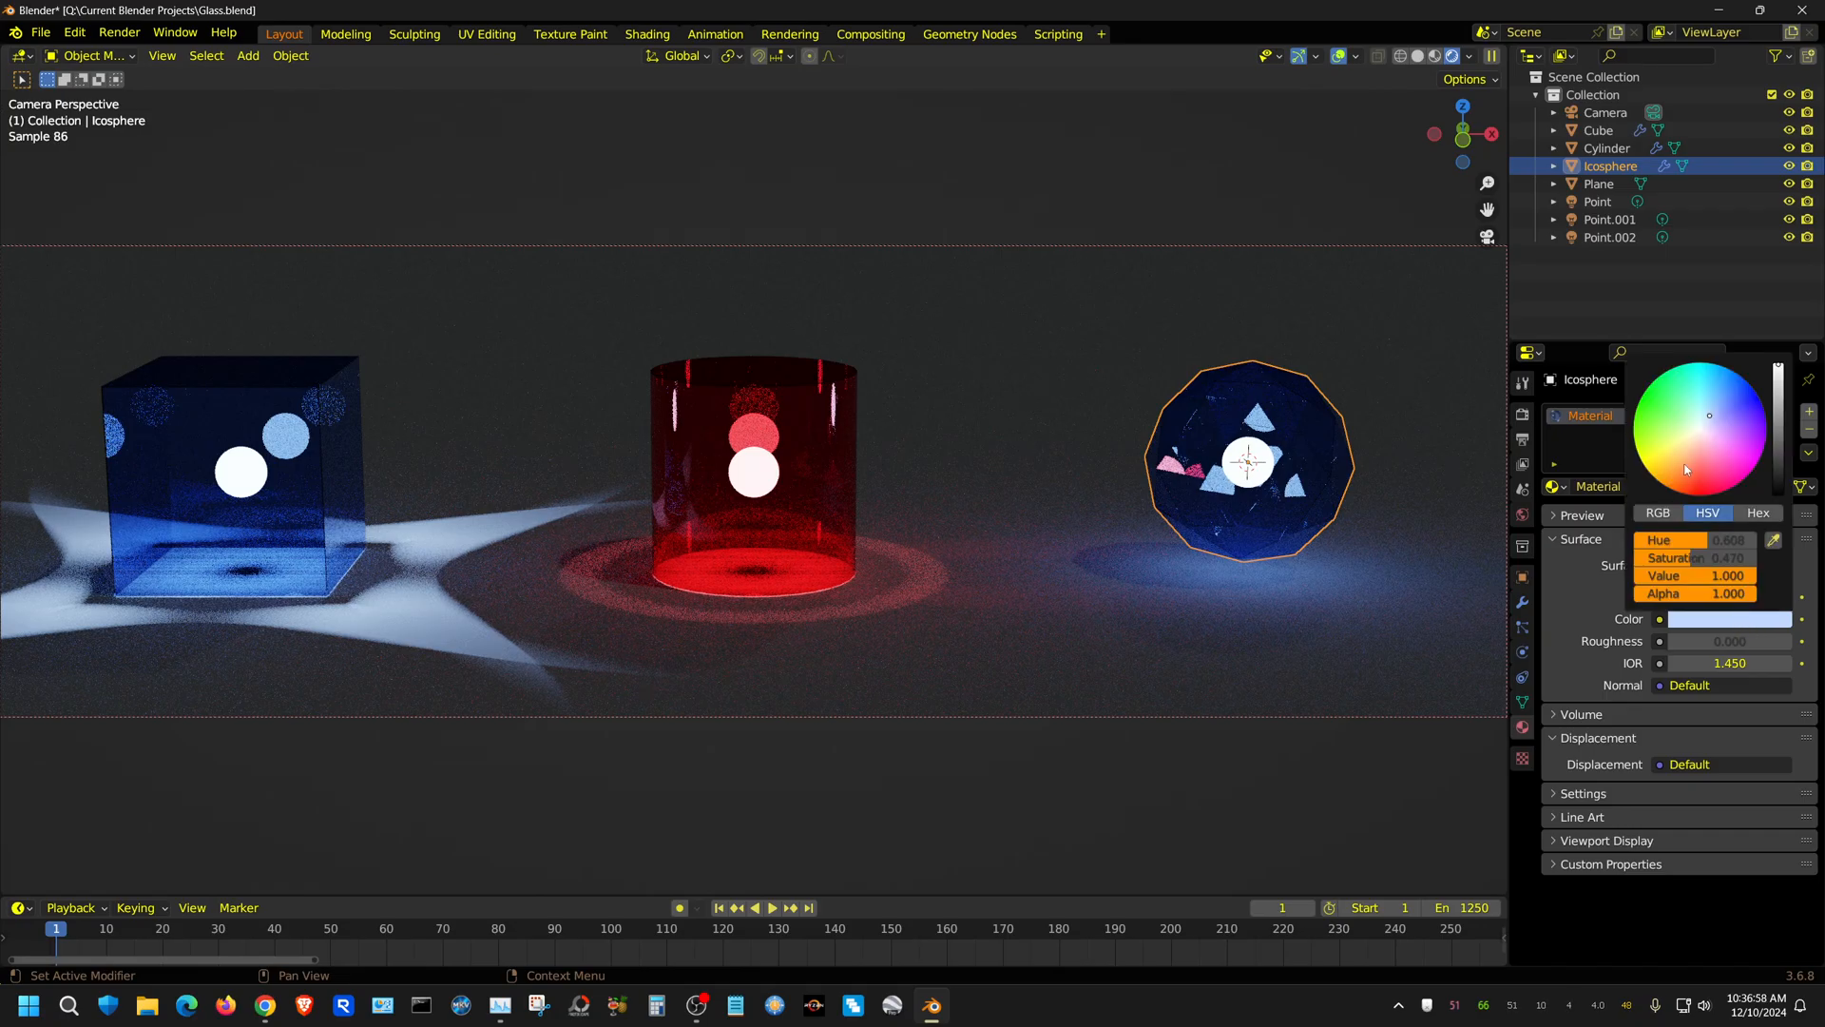
{"action": "left_click", "coordinate": [1681, 430]}
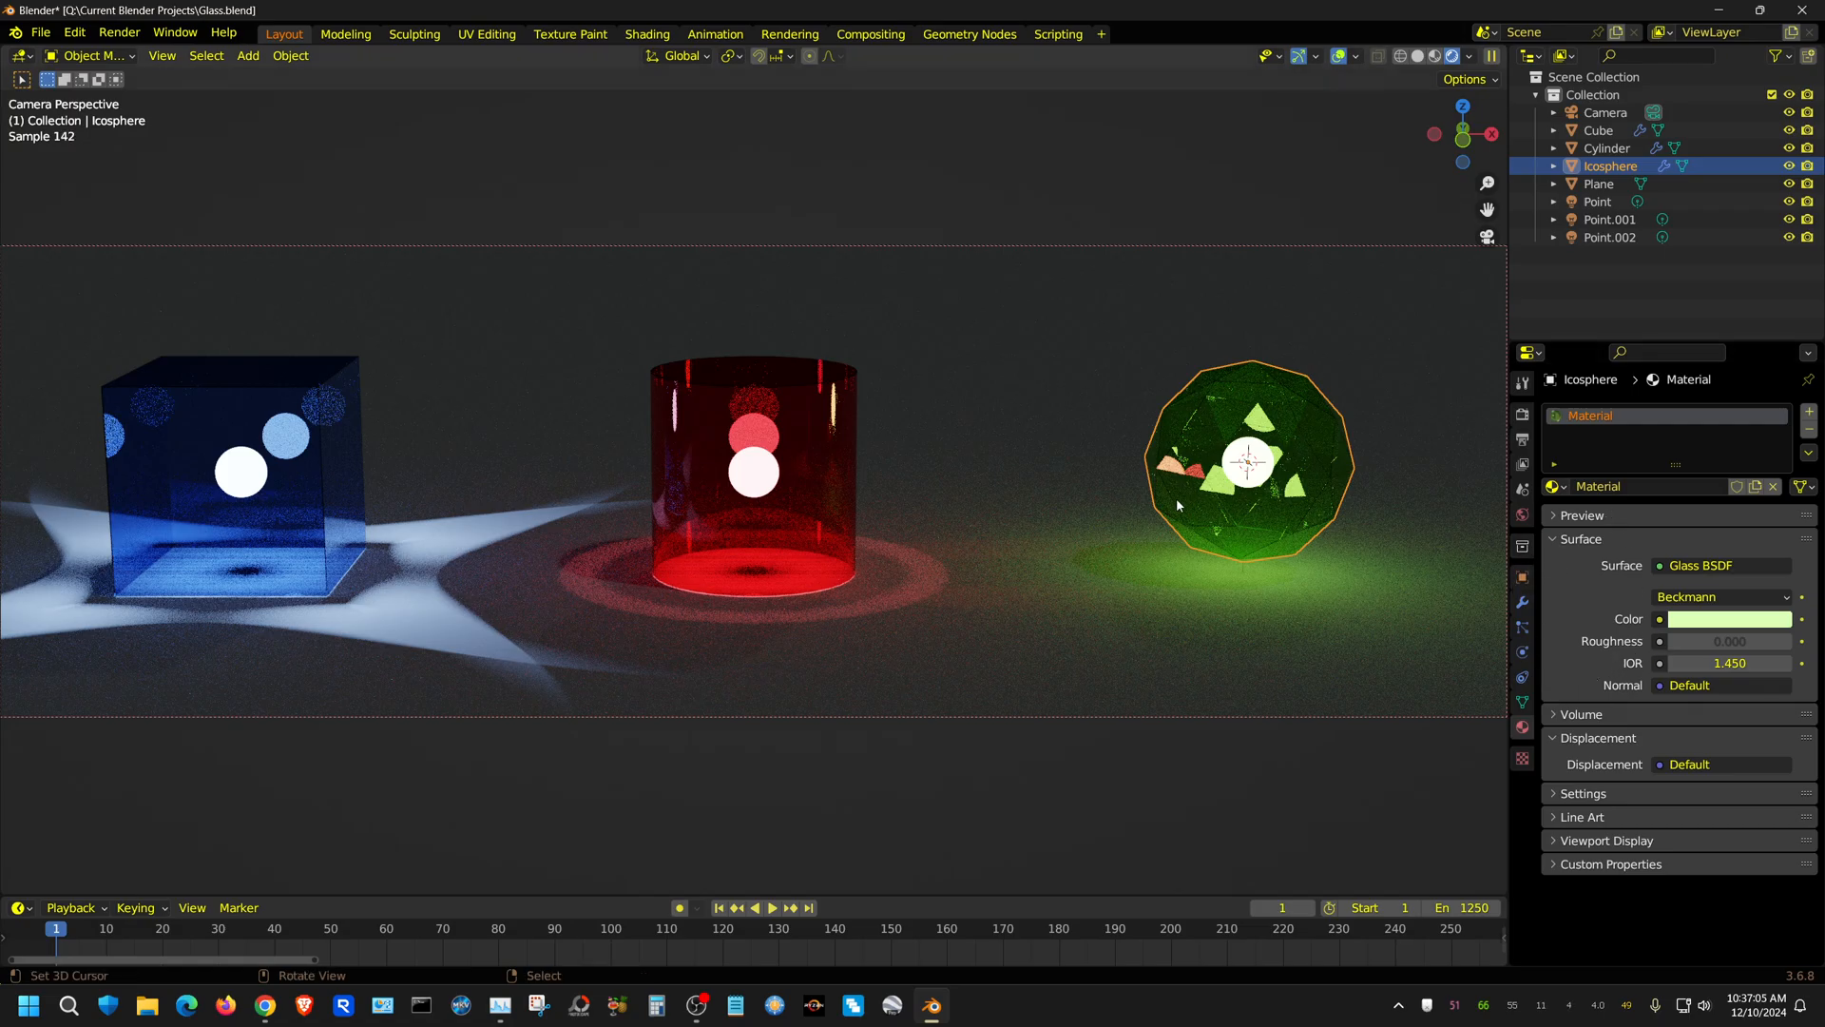
Disable Cast Shadow Caustics on the icosphere, the cylinder and the cube.
{"action": "left_click", "coordinate": [1522, 577]}
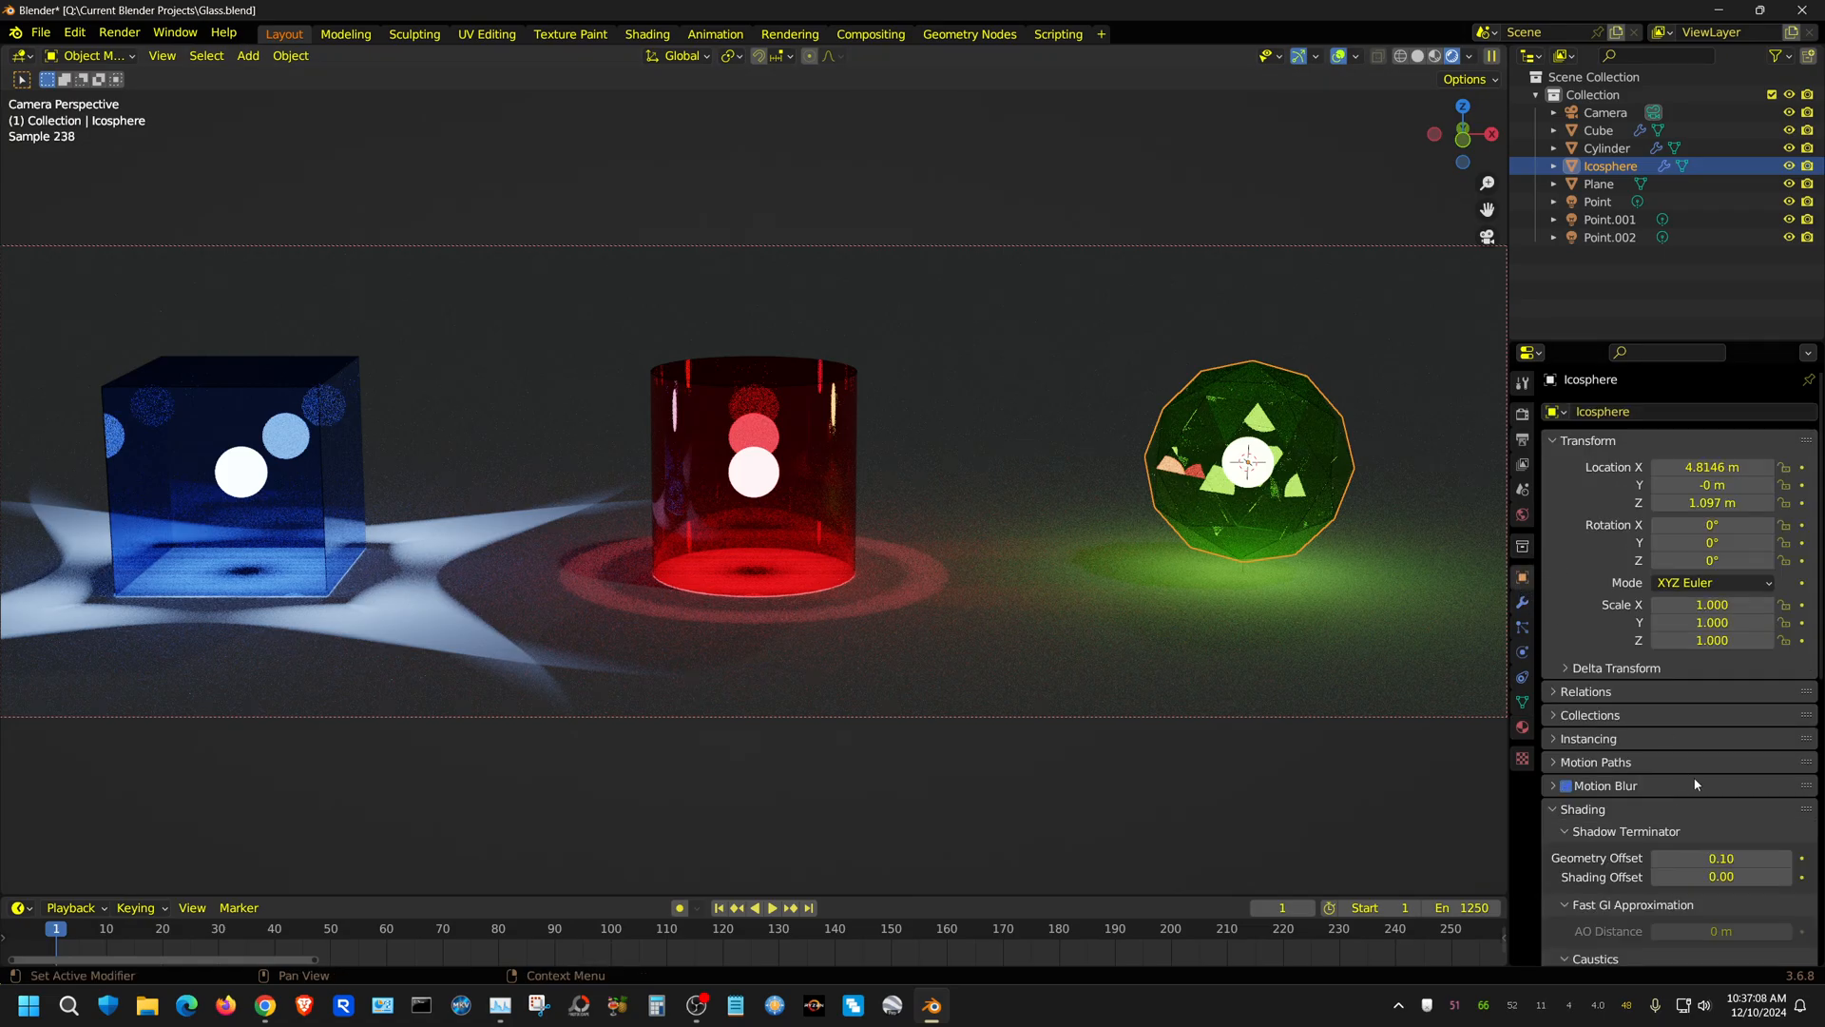
{"action": "scroll", "coordinate": [1702, 779], "scroll_direction": "down", "scroll_amount": 4}
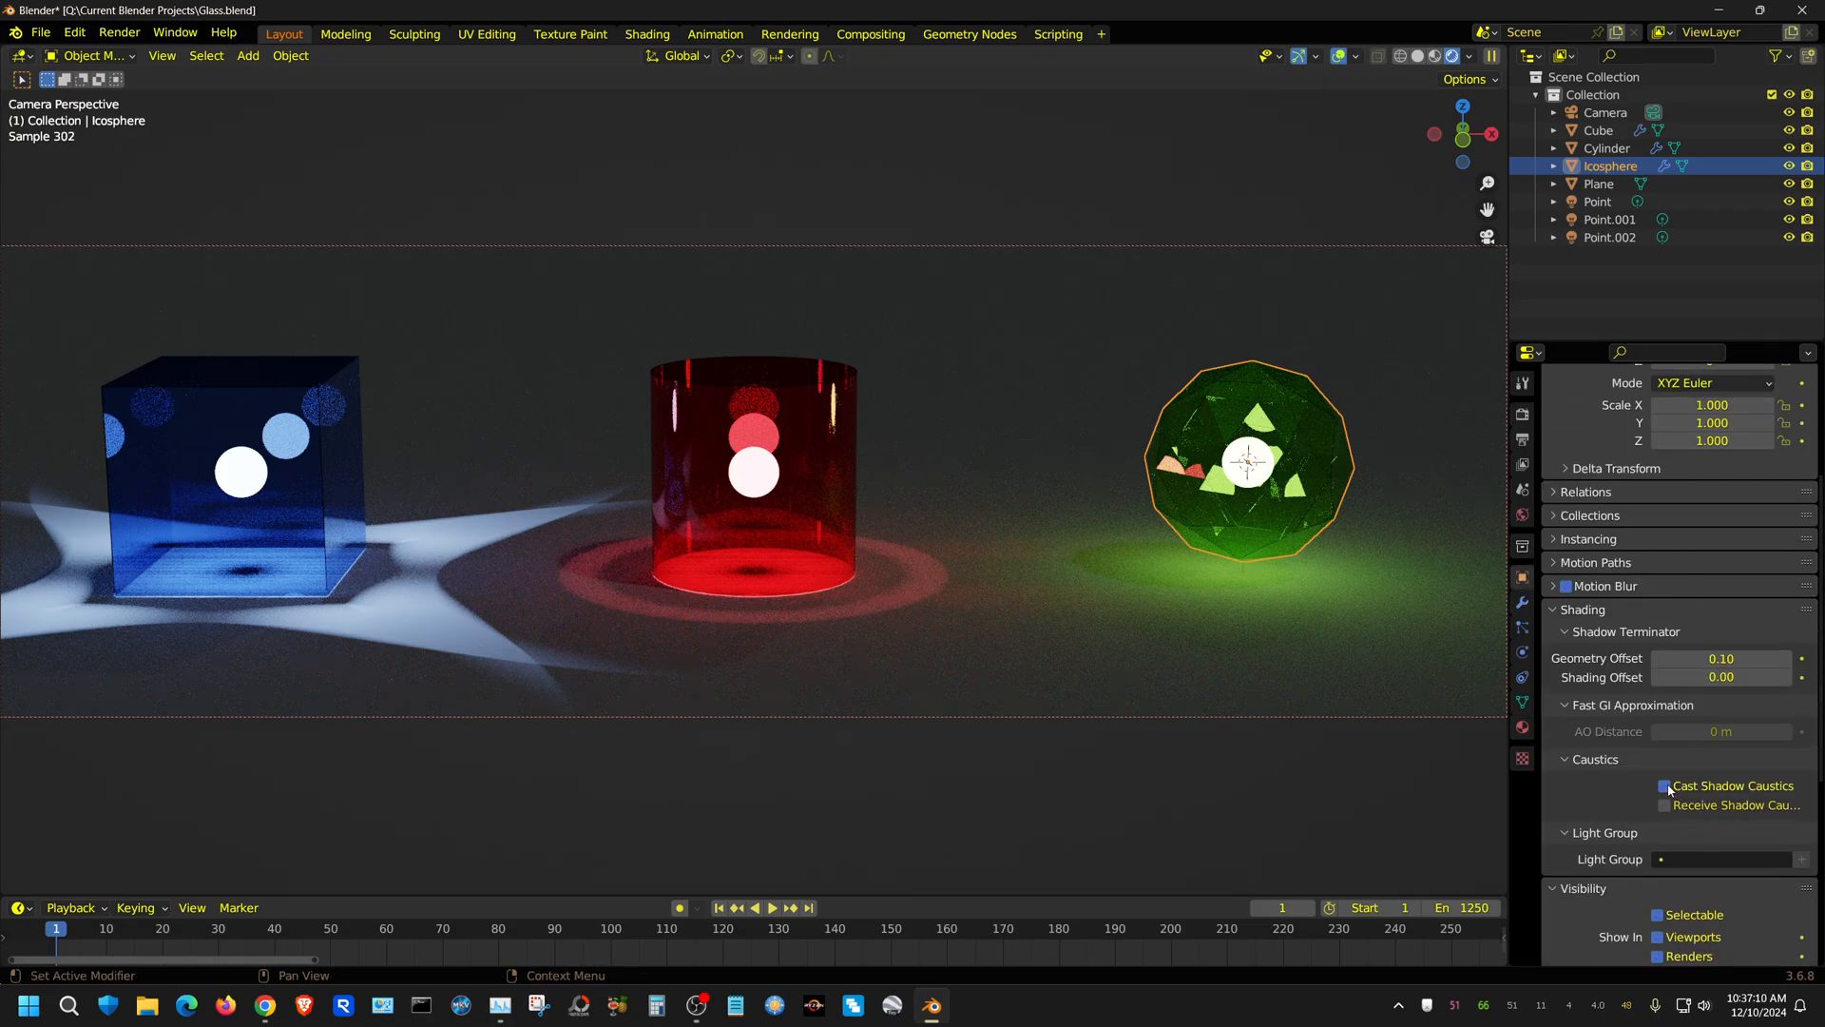
{"action": "left_click", "coordinate": [1670, 788]}
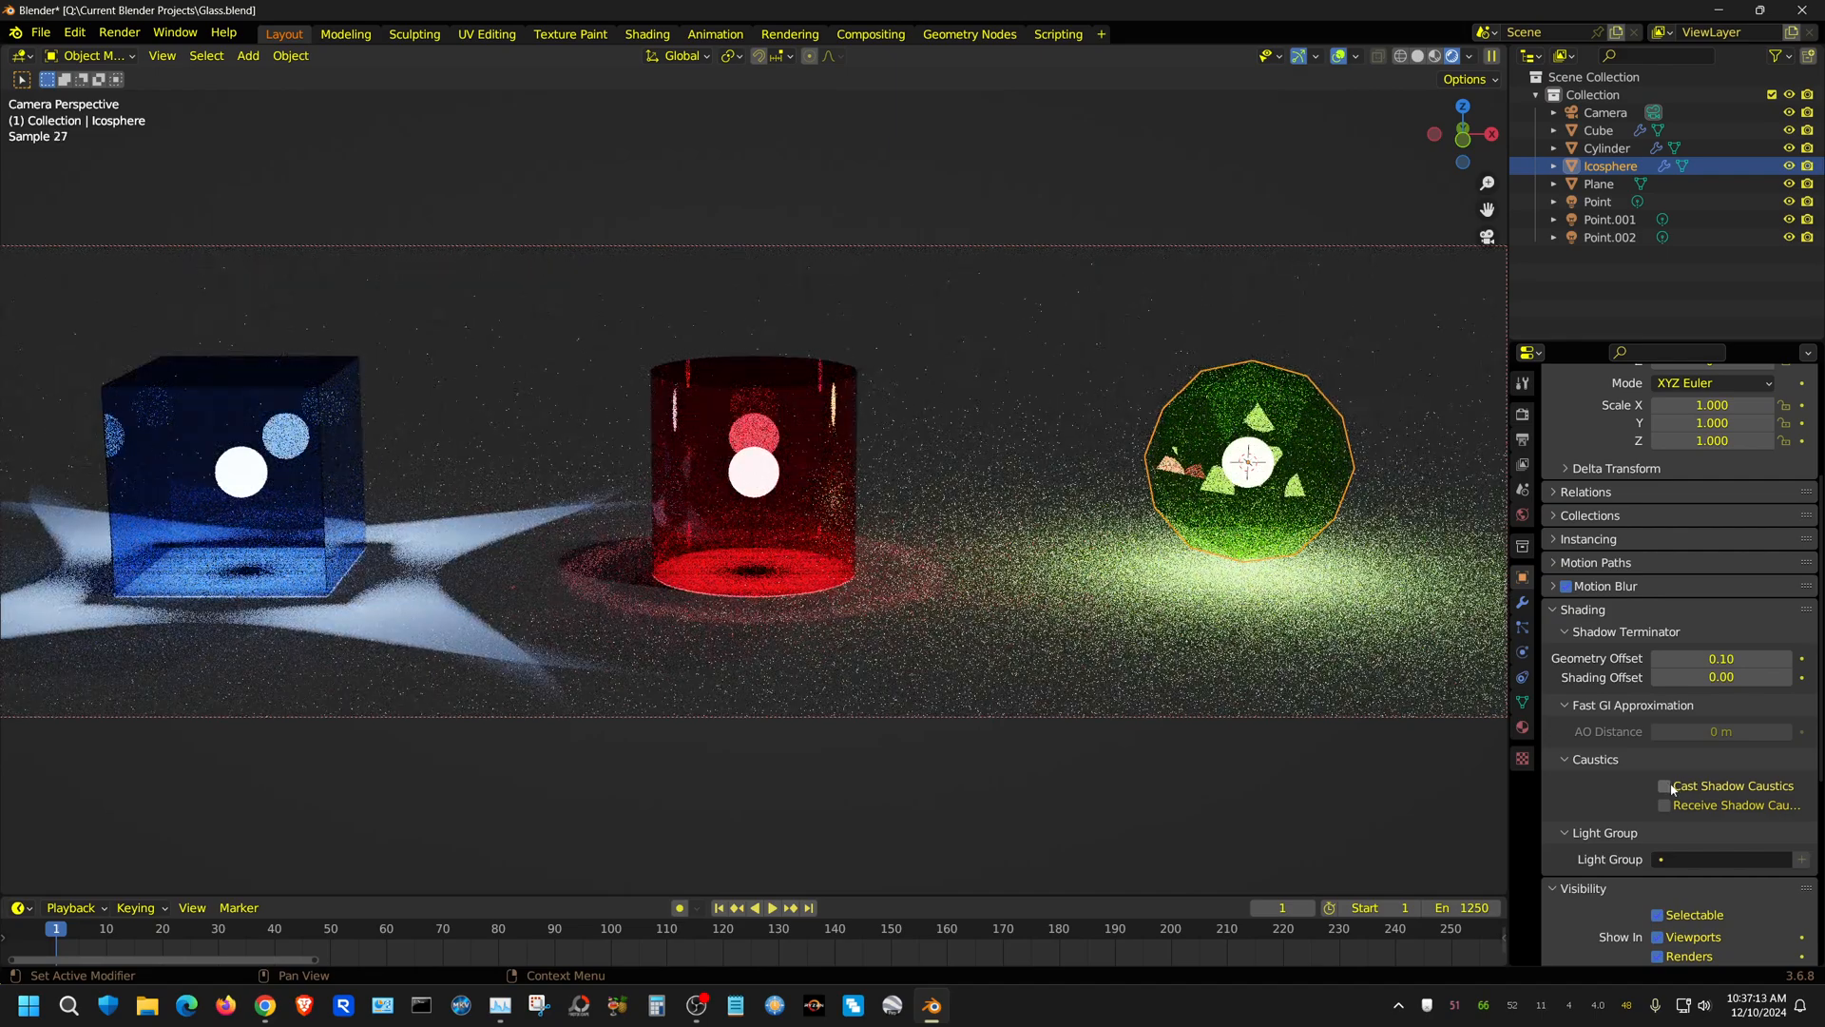
{"action": "left_click", "coordinate": [1665, 786]}
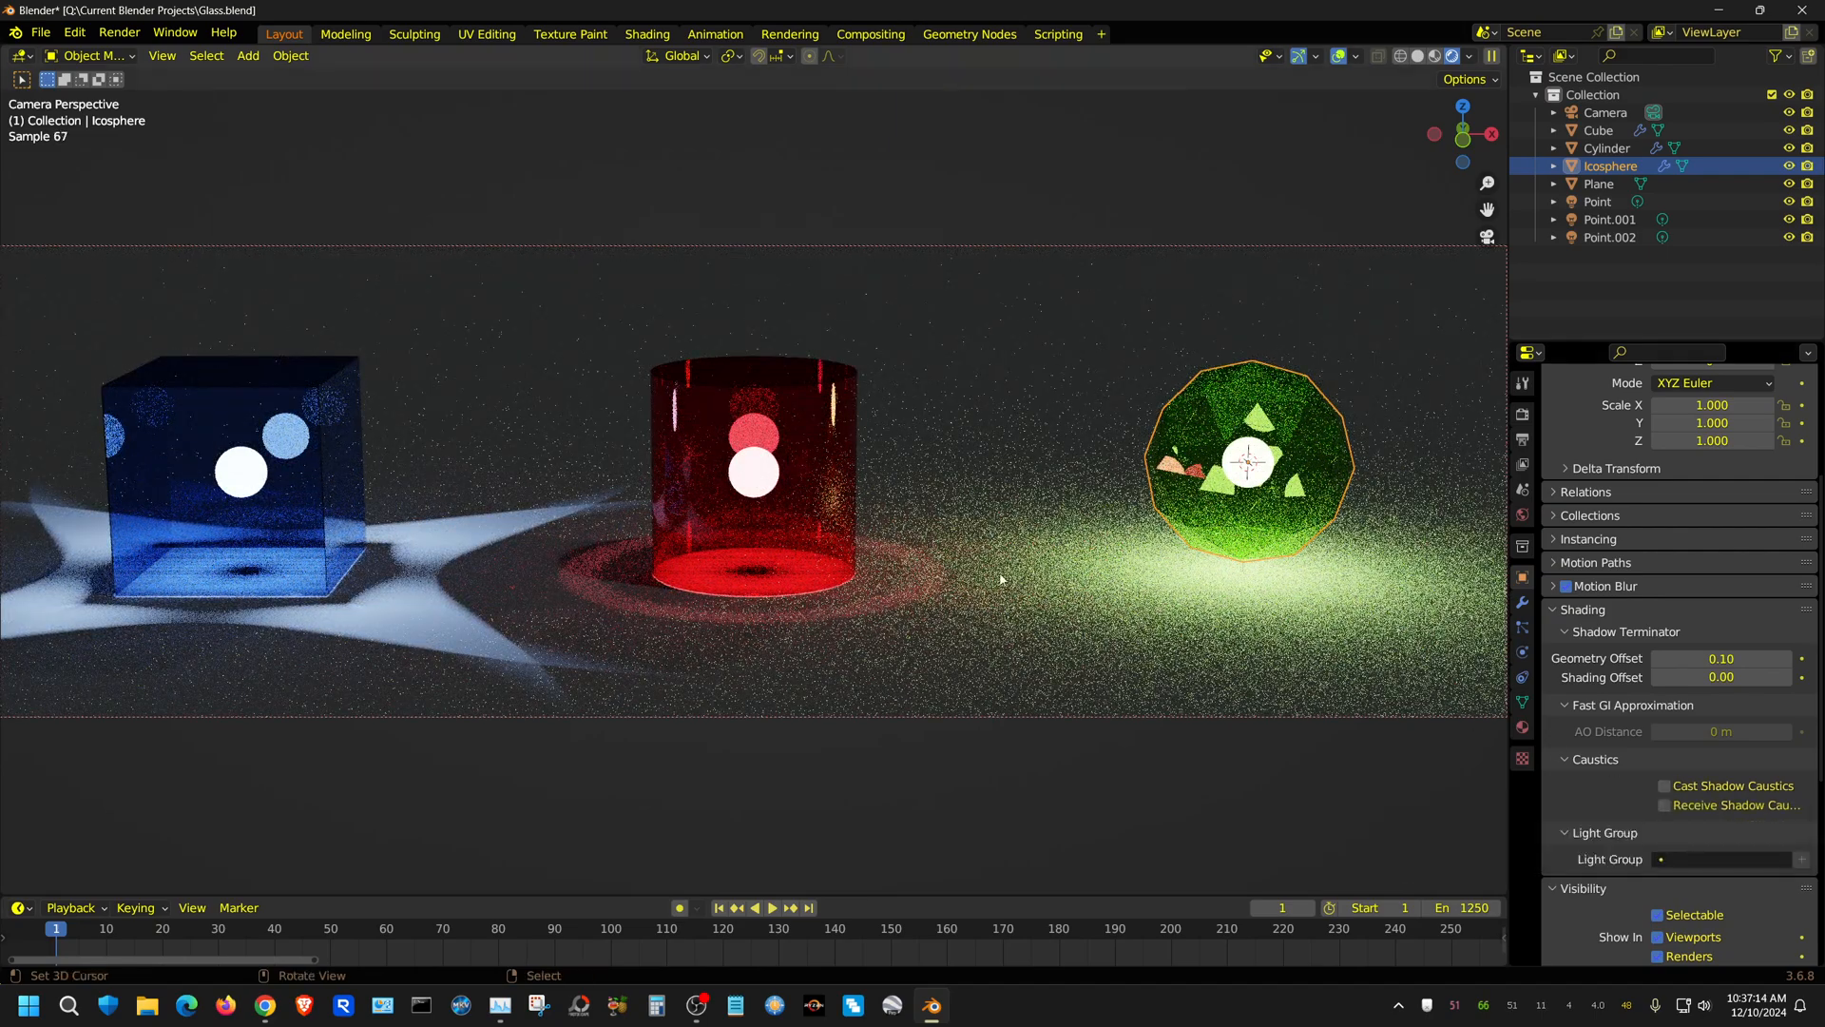
{"action": "left_click", "coordinate": [849, 489]}
{"action": "left_click", "coordinate": [1665, 786]}
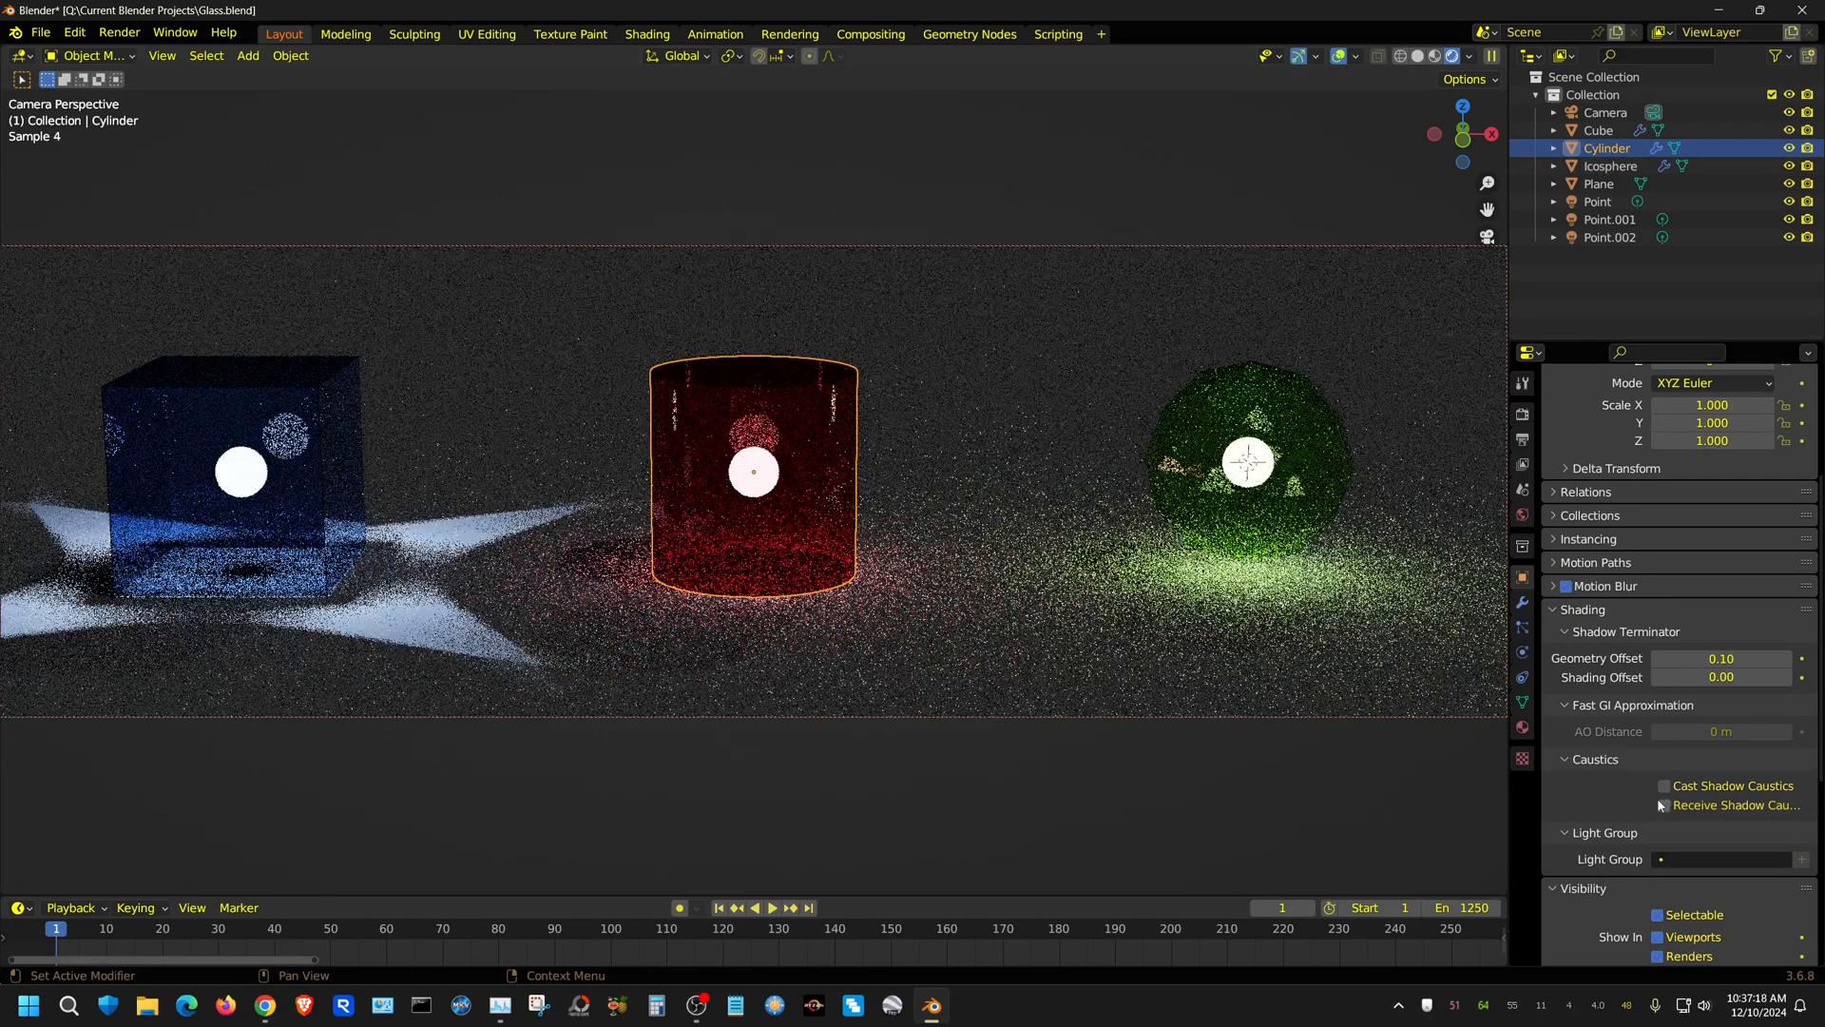
{"action": "left_click", "coordinate": [325, 471]}
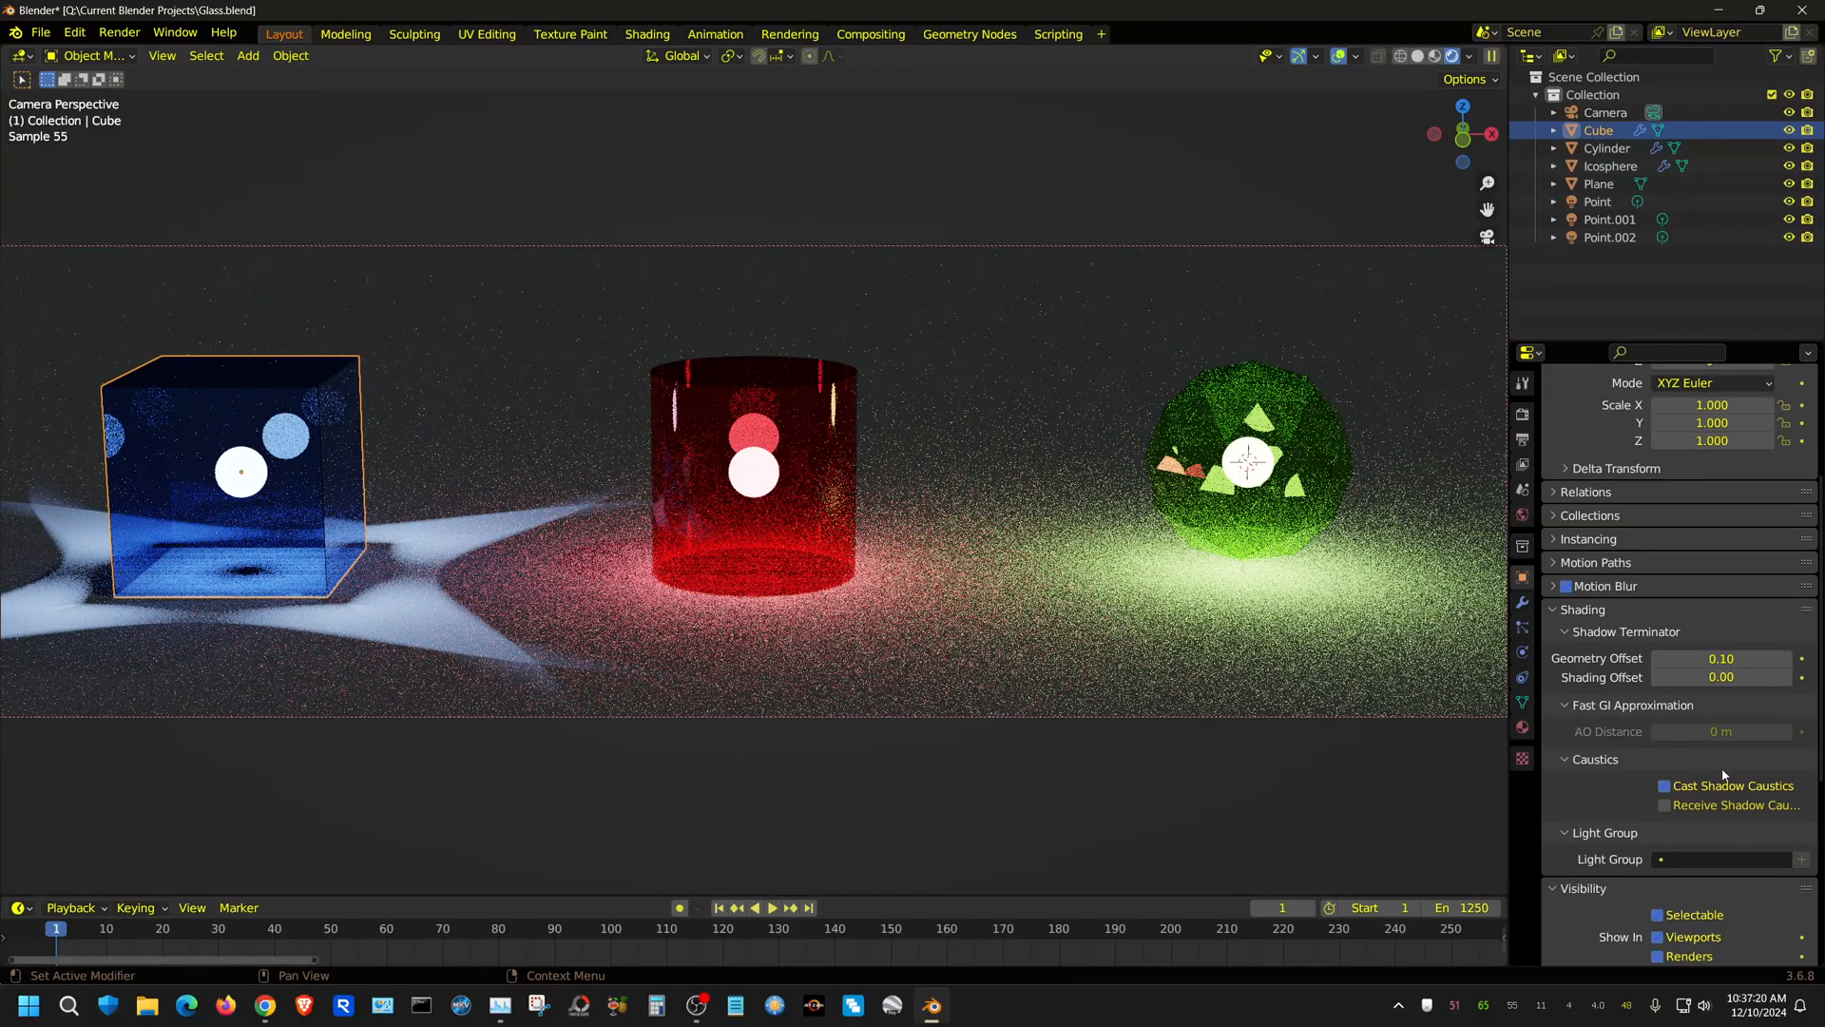
{"action": "left_click", "coordinate": [1671, 789]}
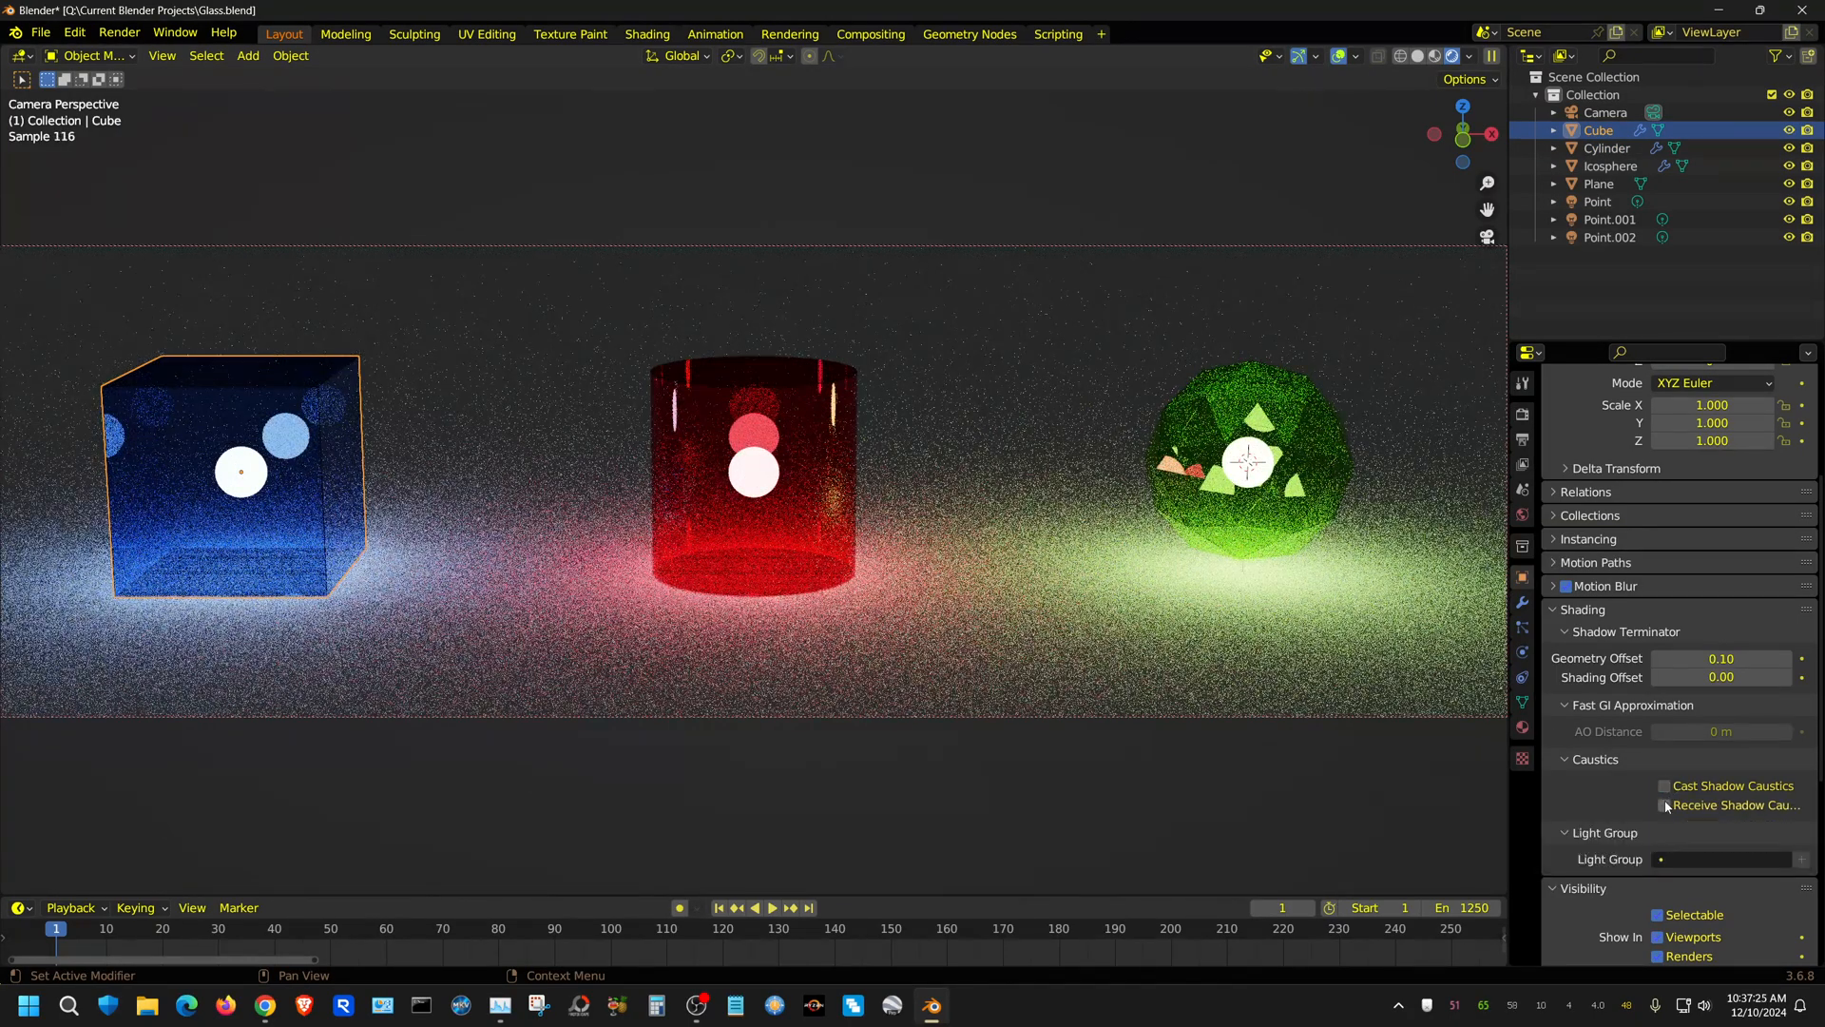
Re-enable Cast Shadow Caustics on the cube and the cylinder to compare the lighting, and switch it off again on both.
{"action": "left_click", "coordinate": [1663, 785]}
{"action": "left_click", "coordinate": [817, 536]}
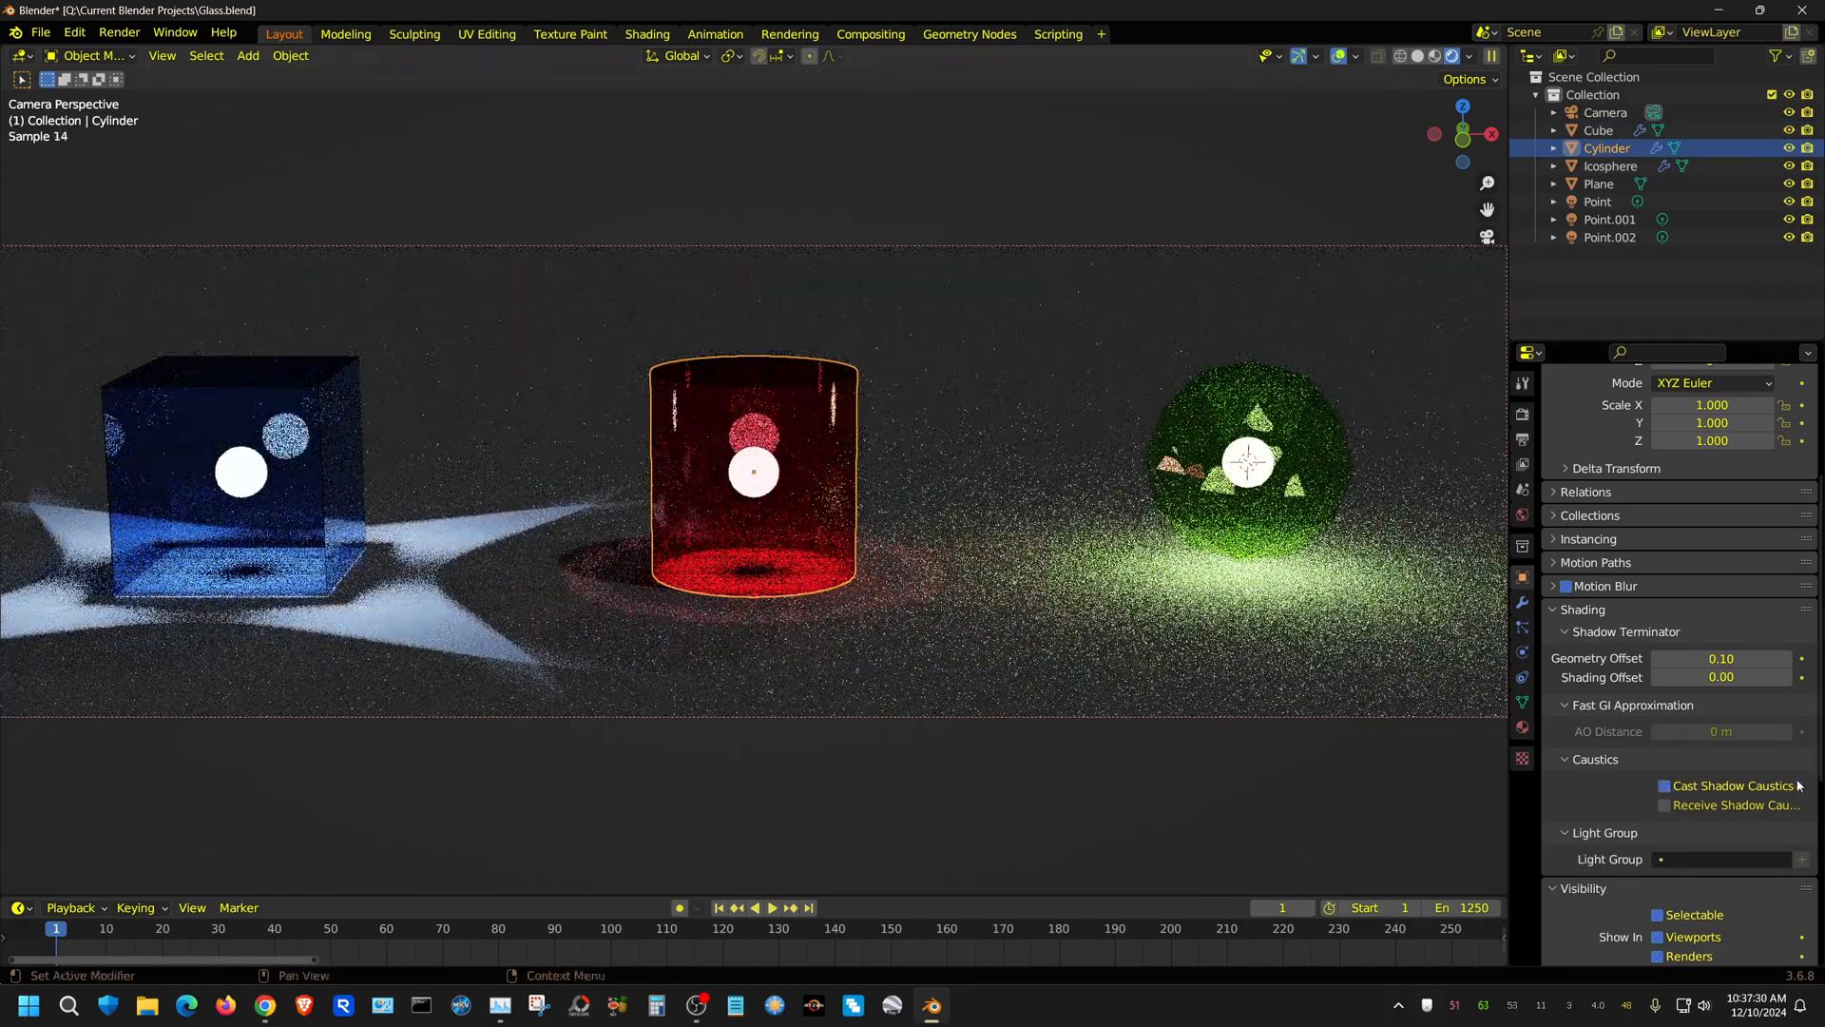
{"action": "left_click", "coordinate": [1664, 786]}
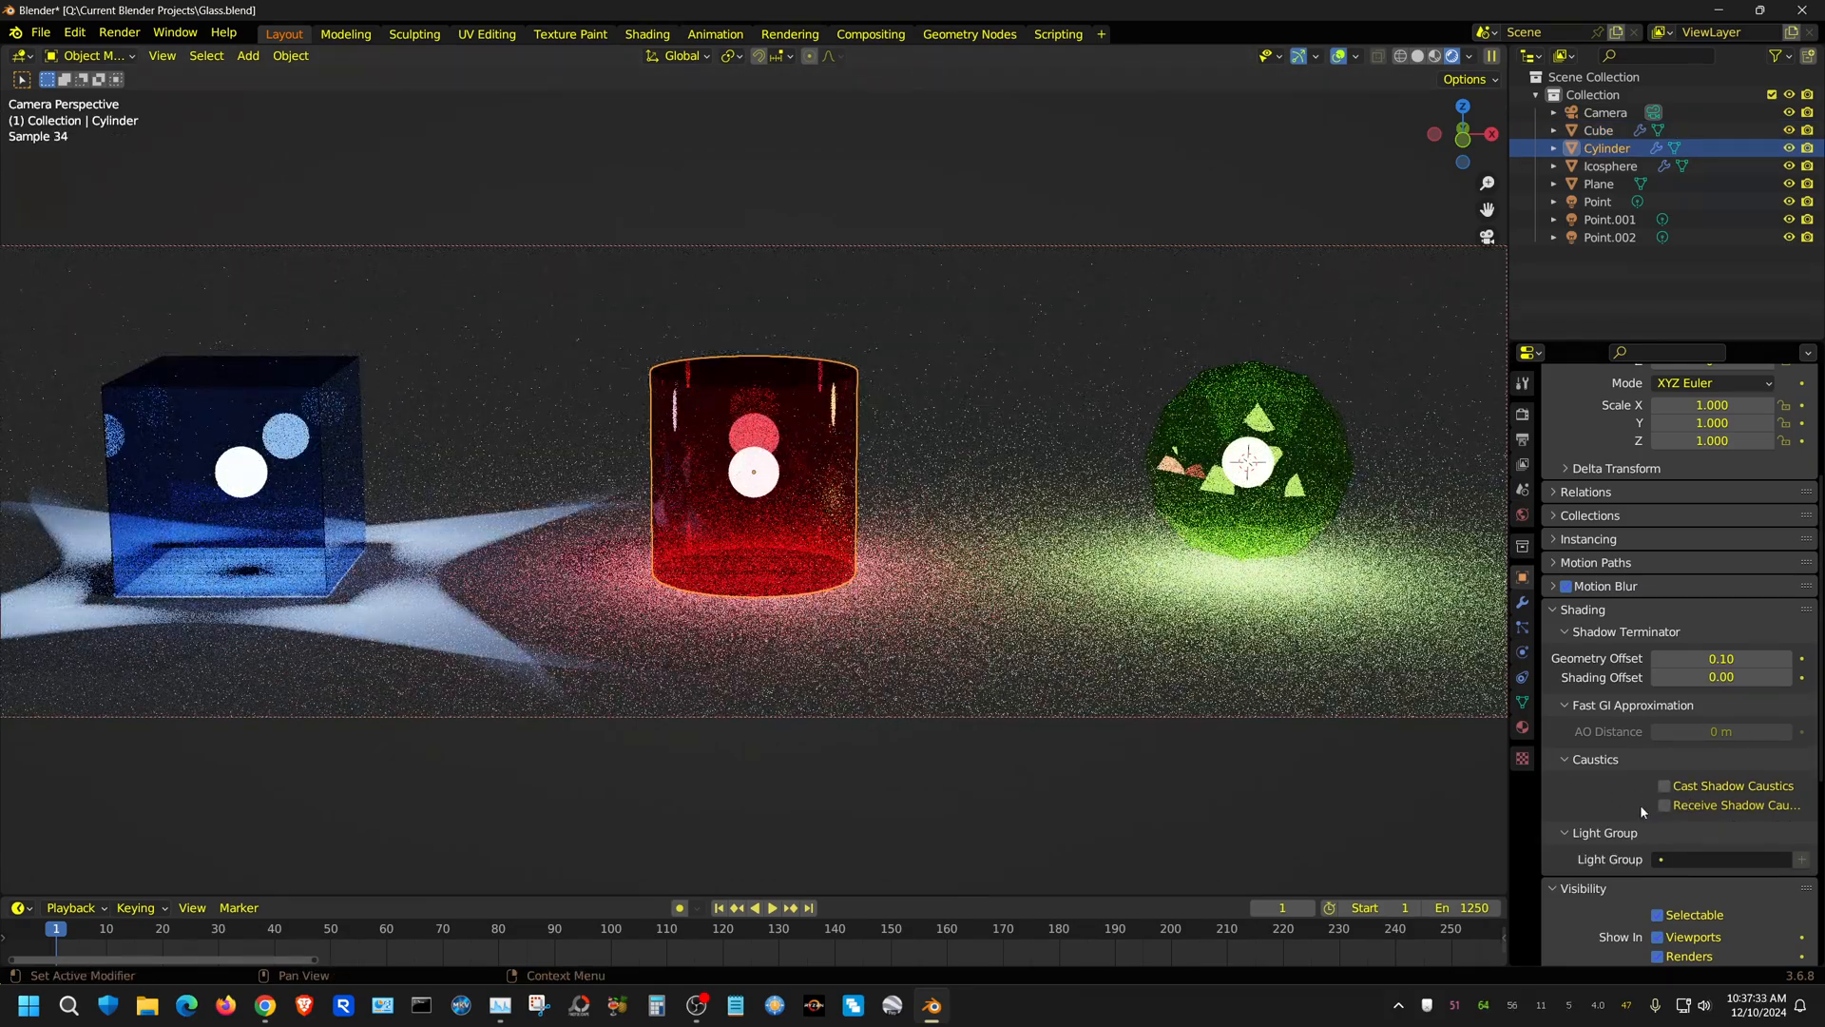
{"action": "left_click", "coordinate": [252, 506]}
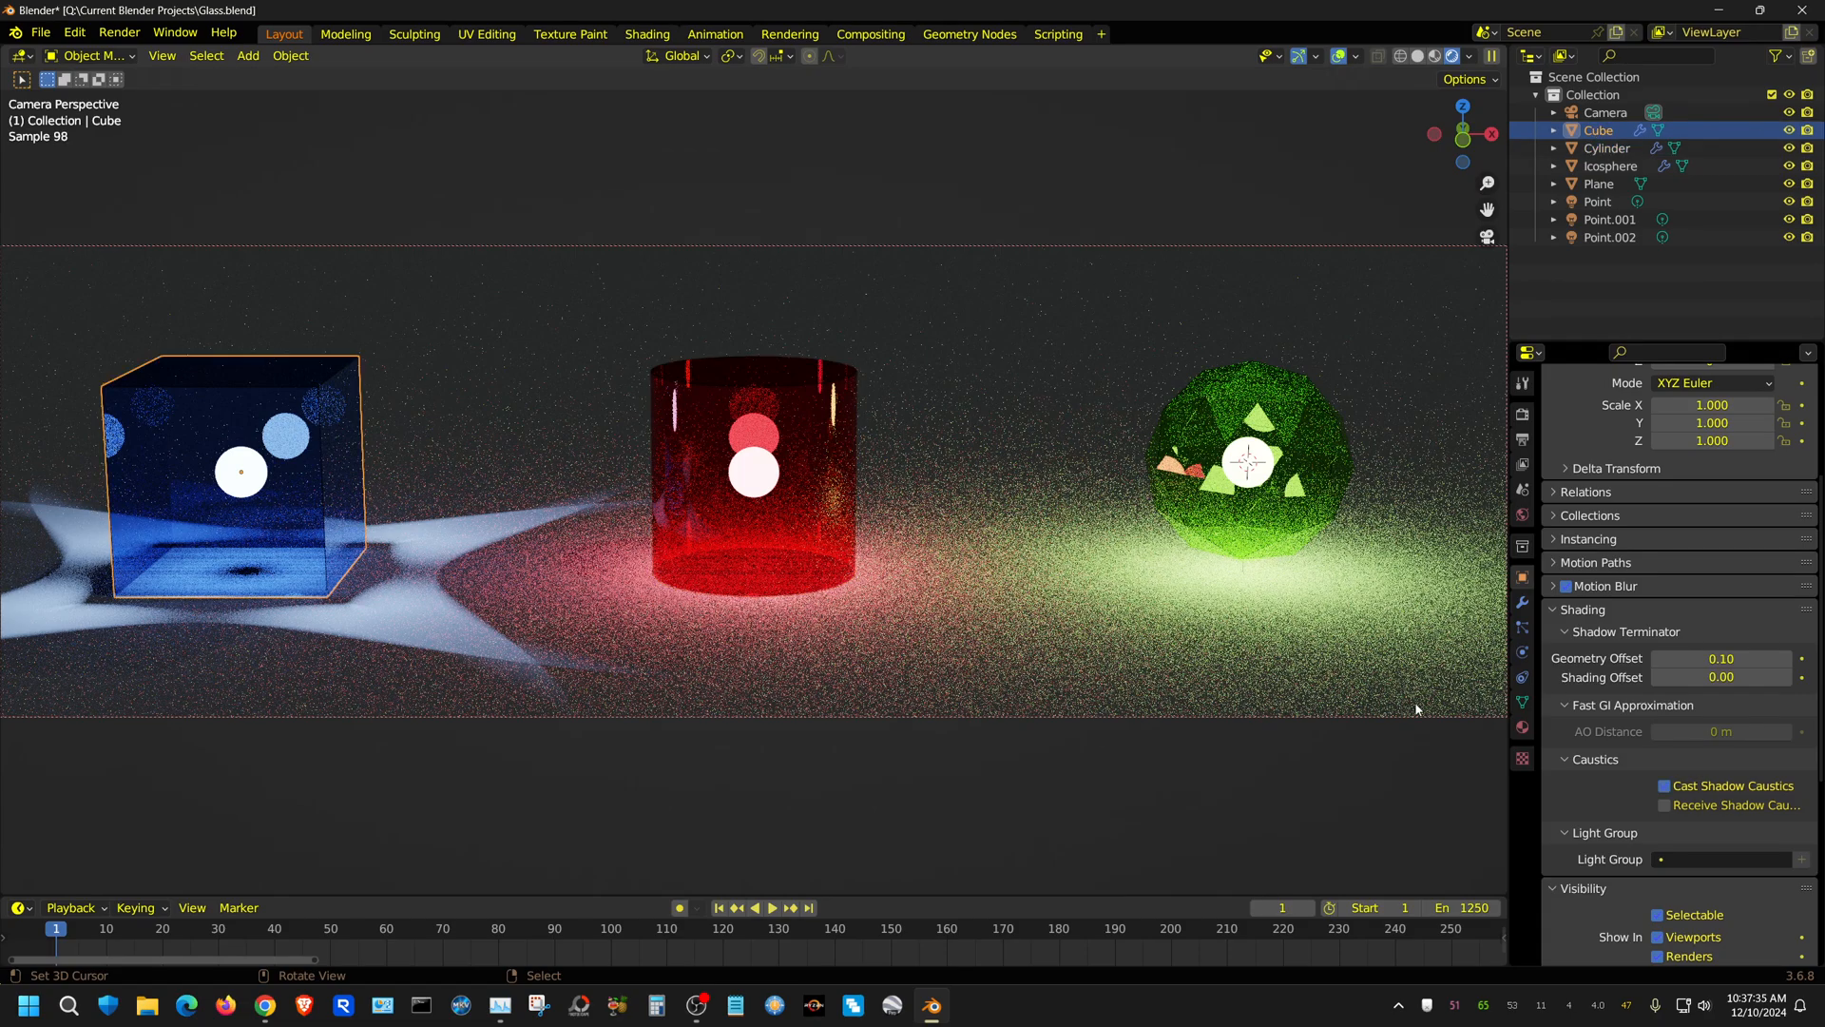
{"action": "left_click", "coordinate": [1664, 785]}
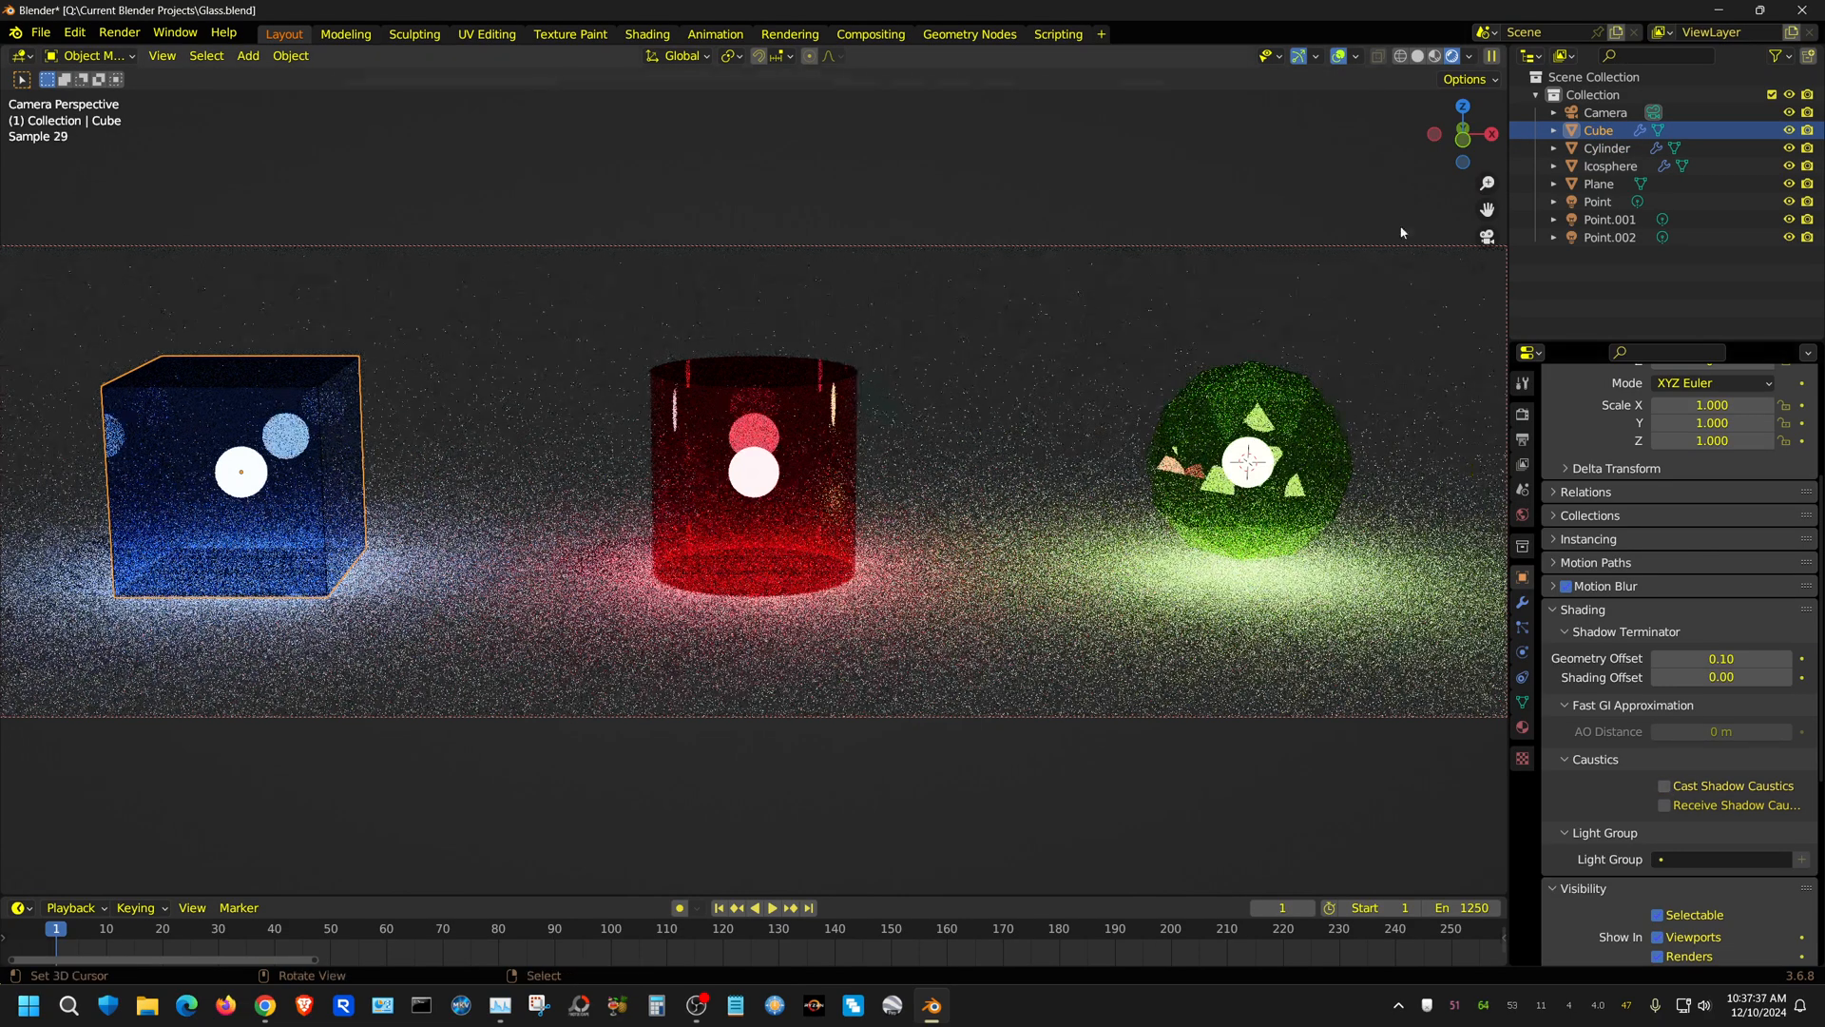
Set the viewport to solid shading, check the Cycles render sampling settings and render the image without cast caustics.
{"action": "left_click", "coordinate": [1417, 55]}
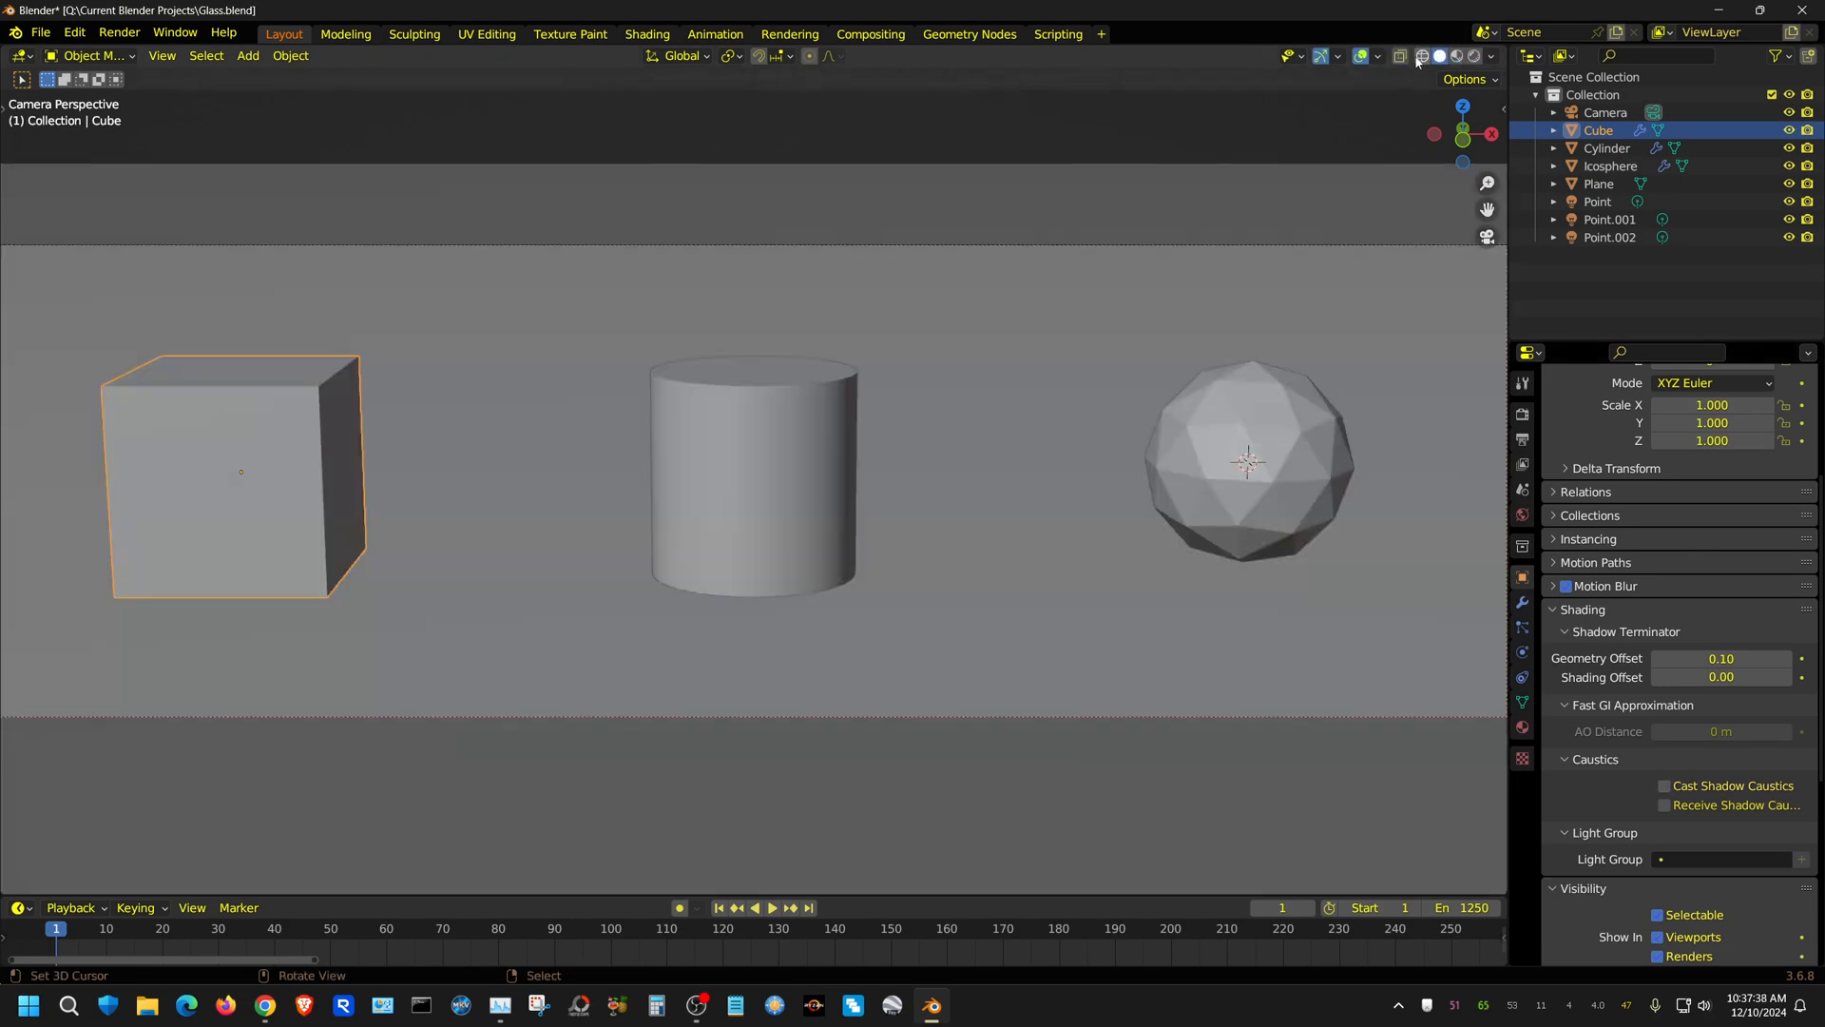
{"action": "left_click", "coordinate": [1522, 440]}
{"action": "left_click", "coordinate": [1523, 416]}
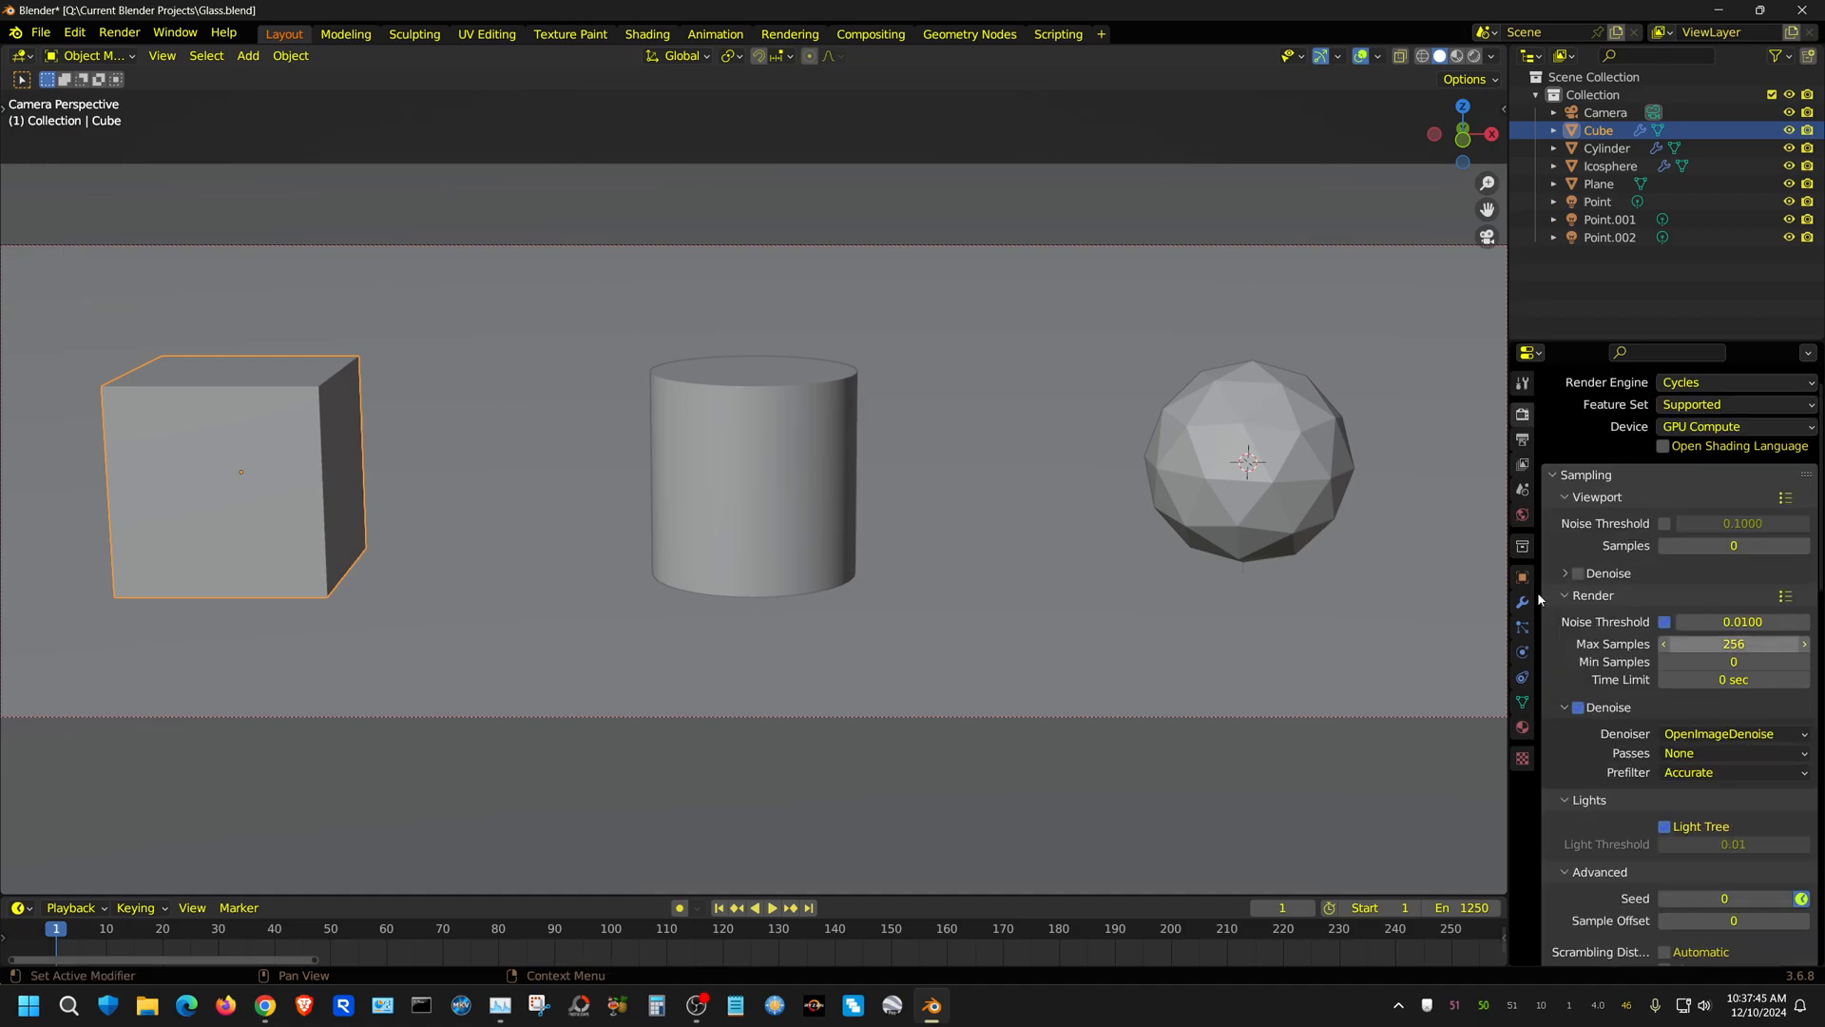
{"action": "left_click", "coordinate": [119, 33]}
{"action": "left_click", "coordinate": [148, 54]}
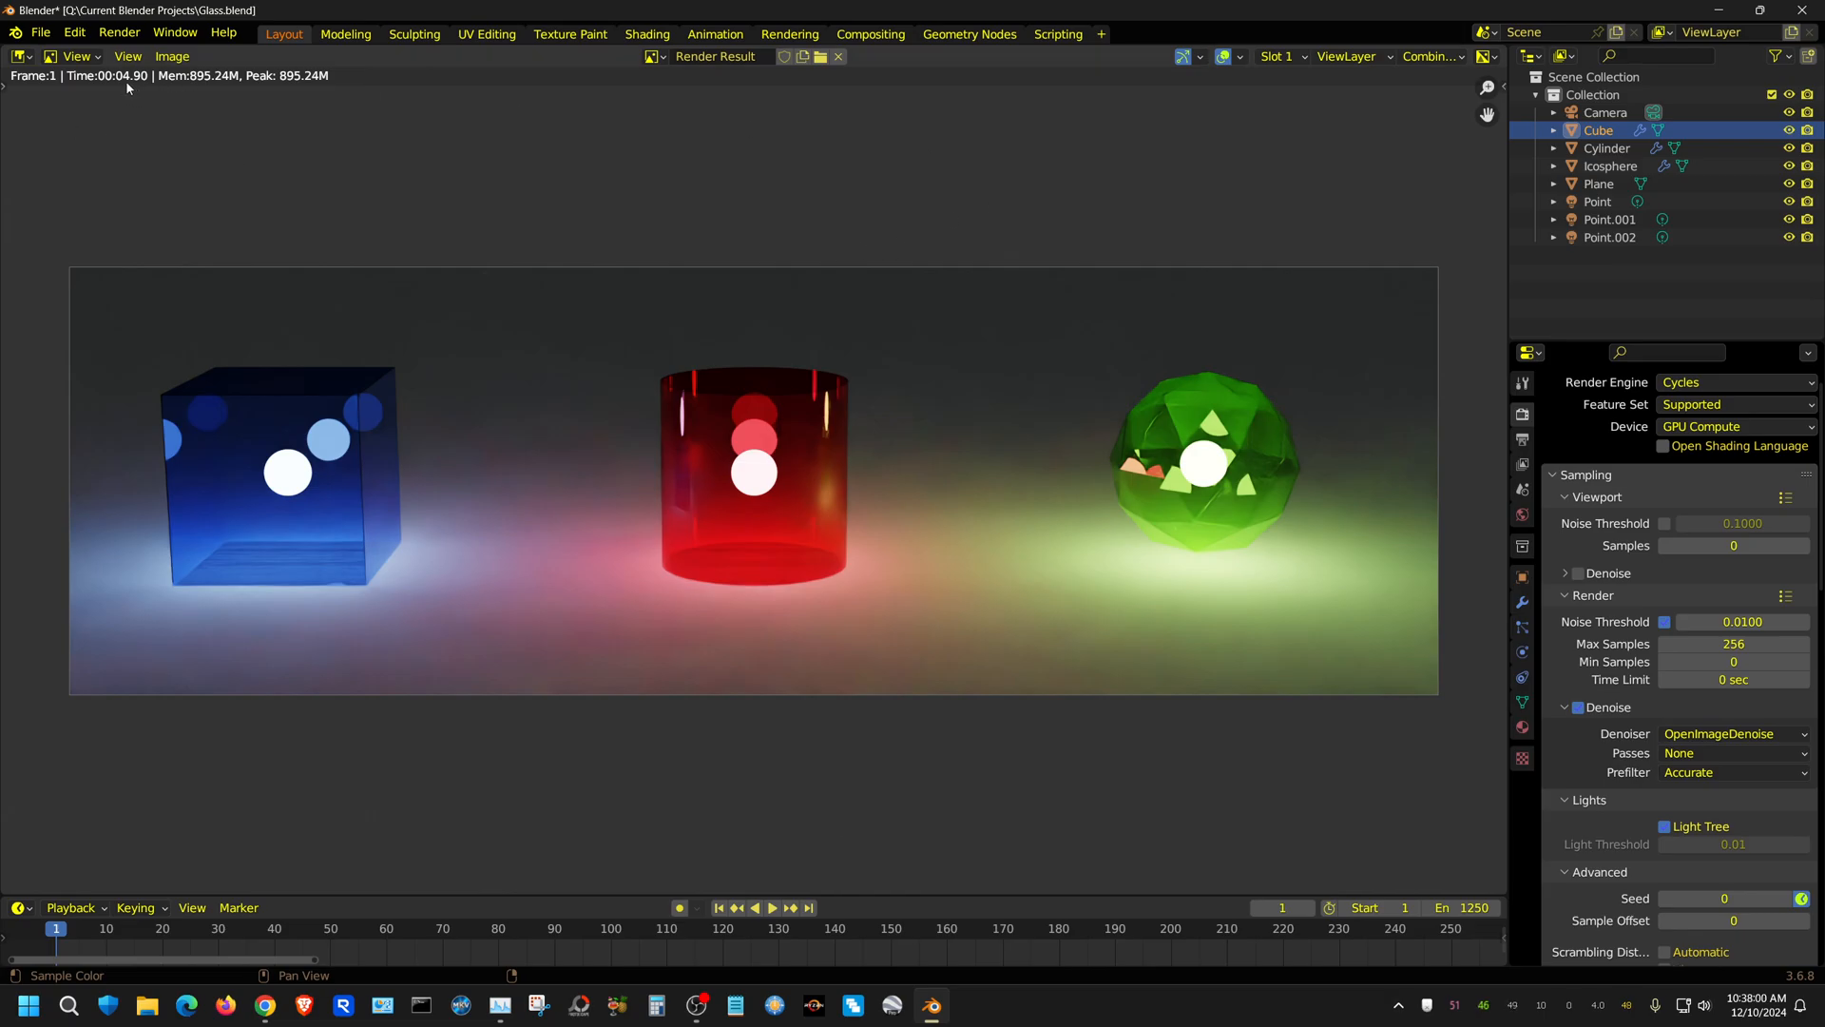
Return to the 3D viewport and enable Cast Shadow Caustics on the cube, the cylinder and the icosphere.
{"action": "left_click", "coordinate": [23, 57]}
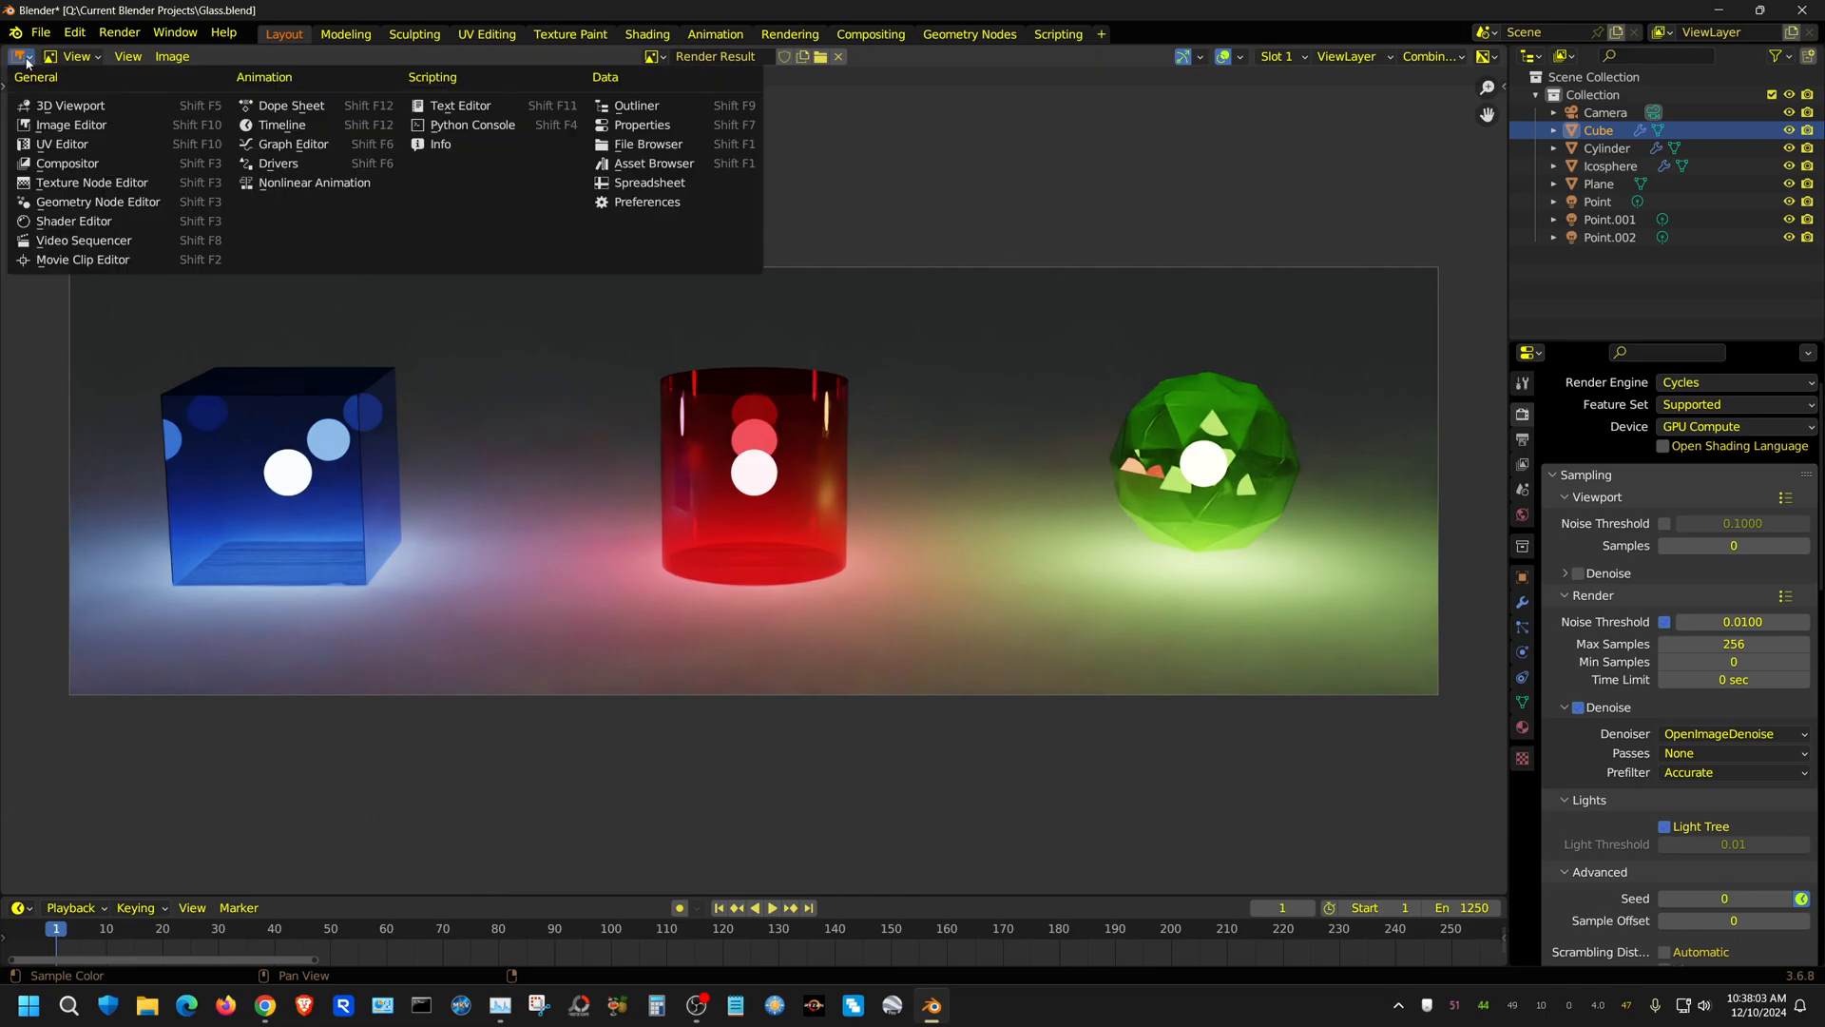
{"action": "left_click", "coordinate": [68, 105]}
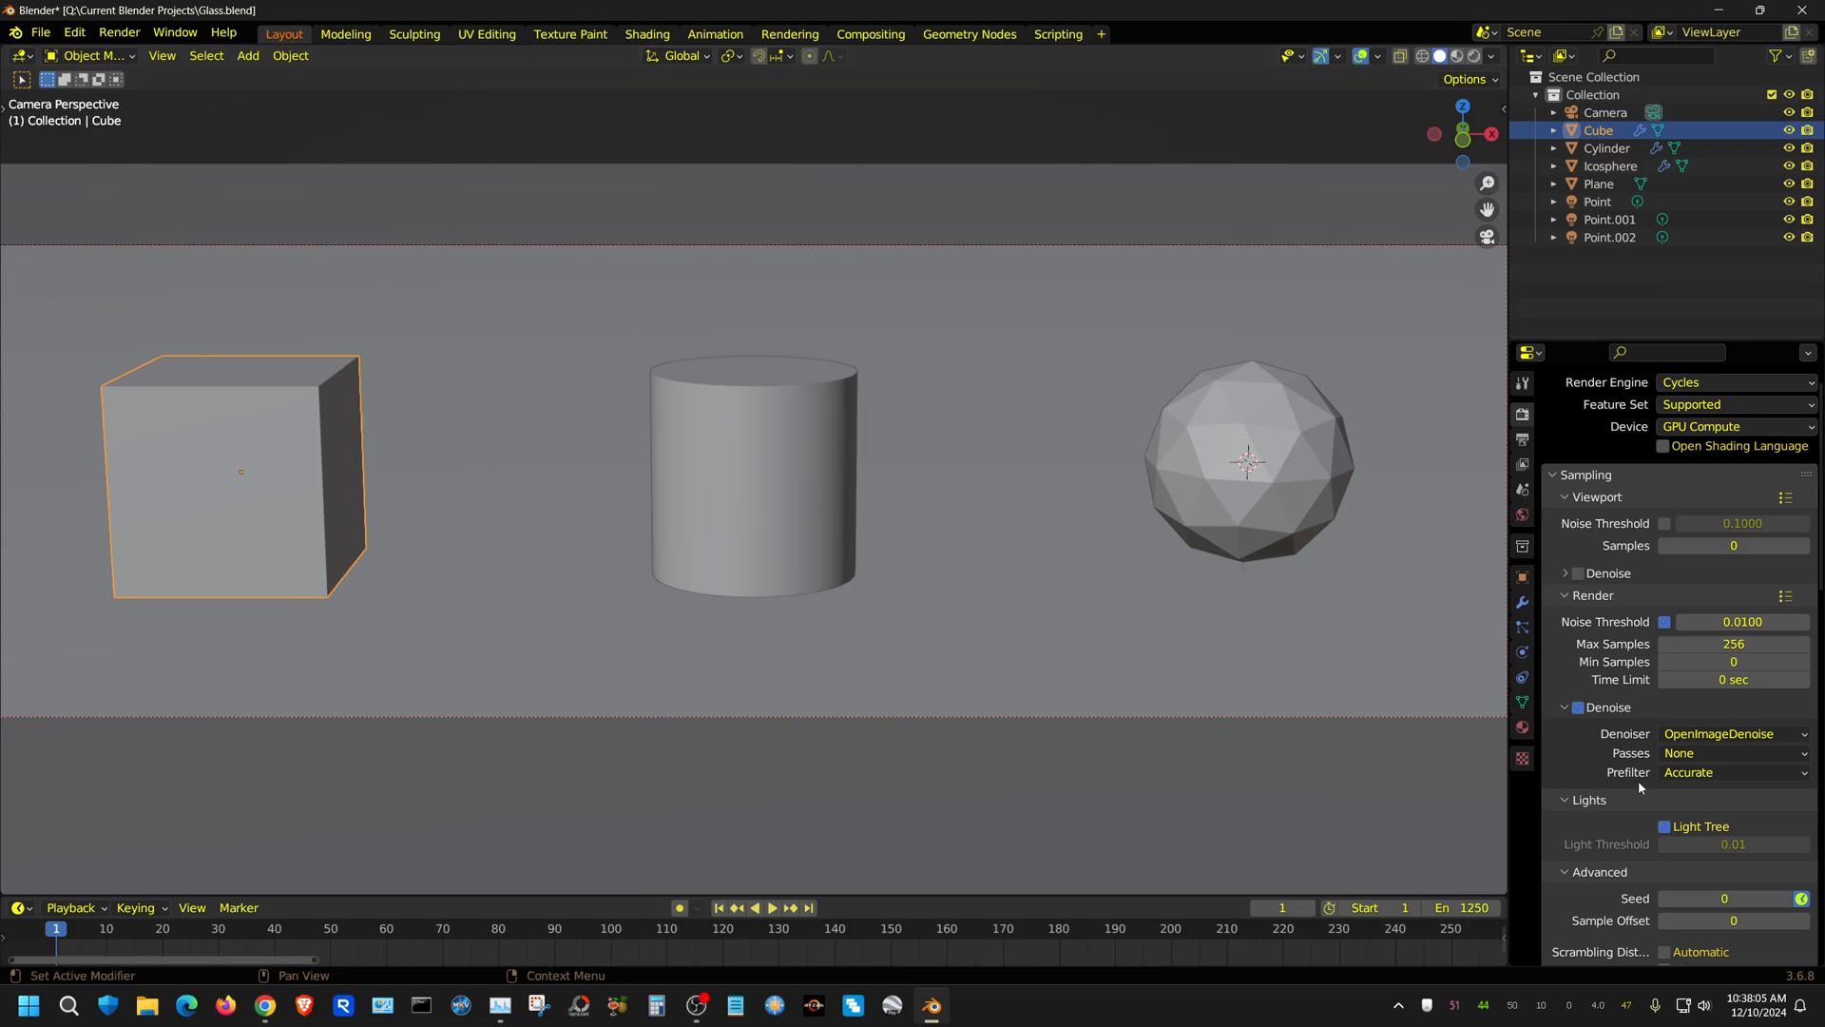
{"action": "left_click", "coordinate": [1521, 577]}
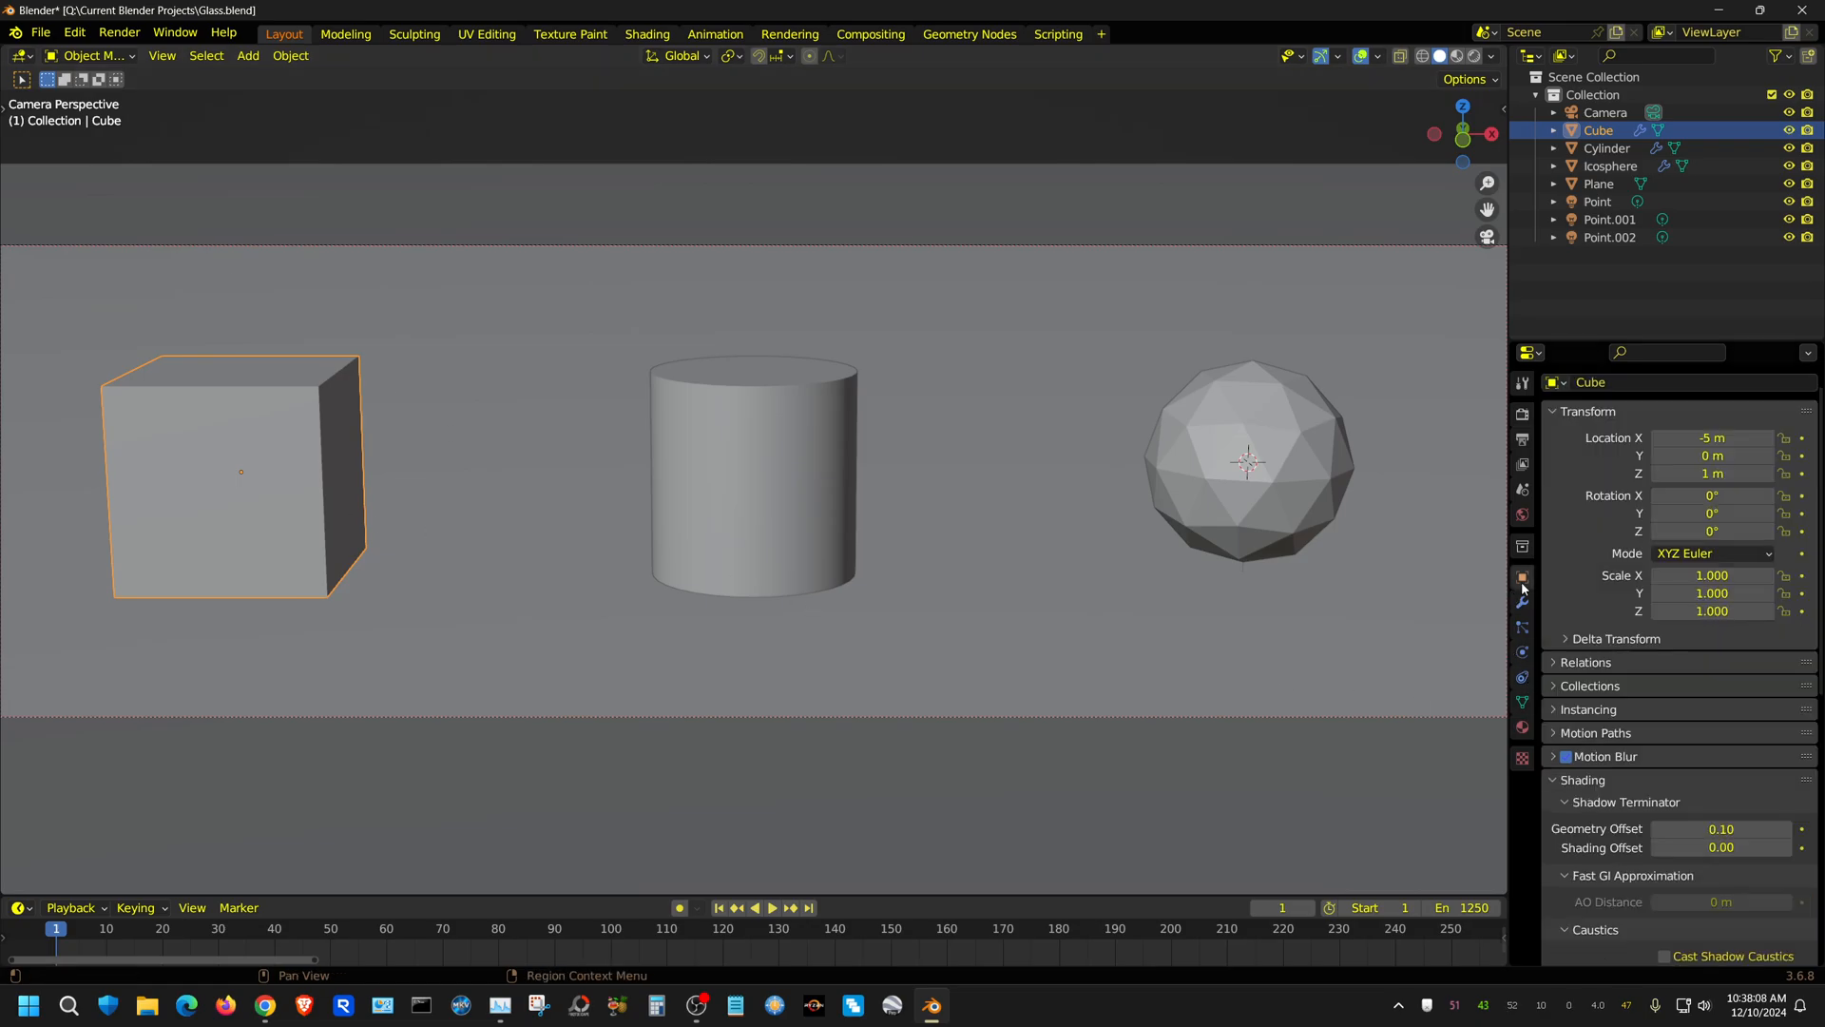
{"action": "scroll", "coordinate": [1700, 857], "scroll_direction": "down", "scroll_amount": 5}
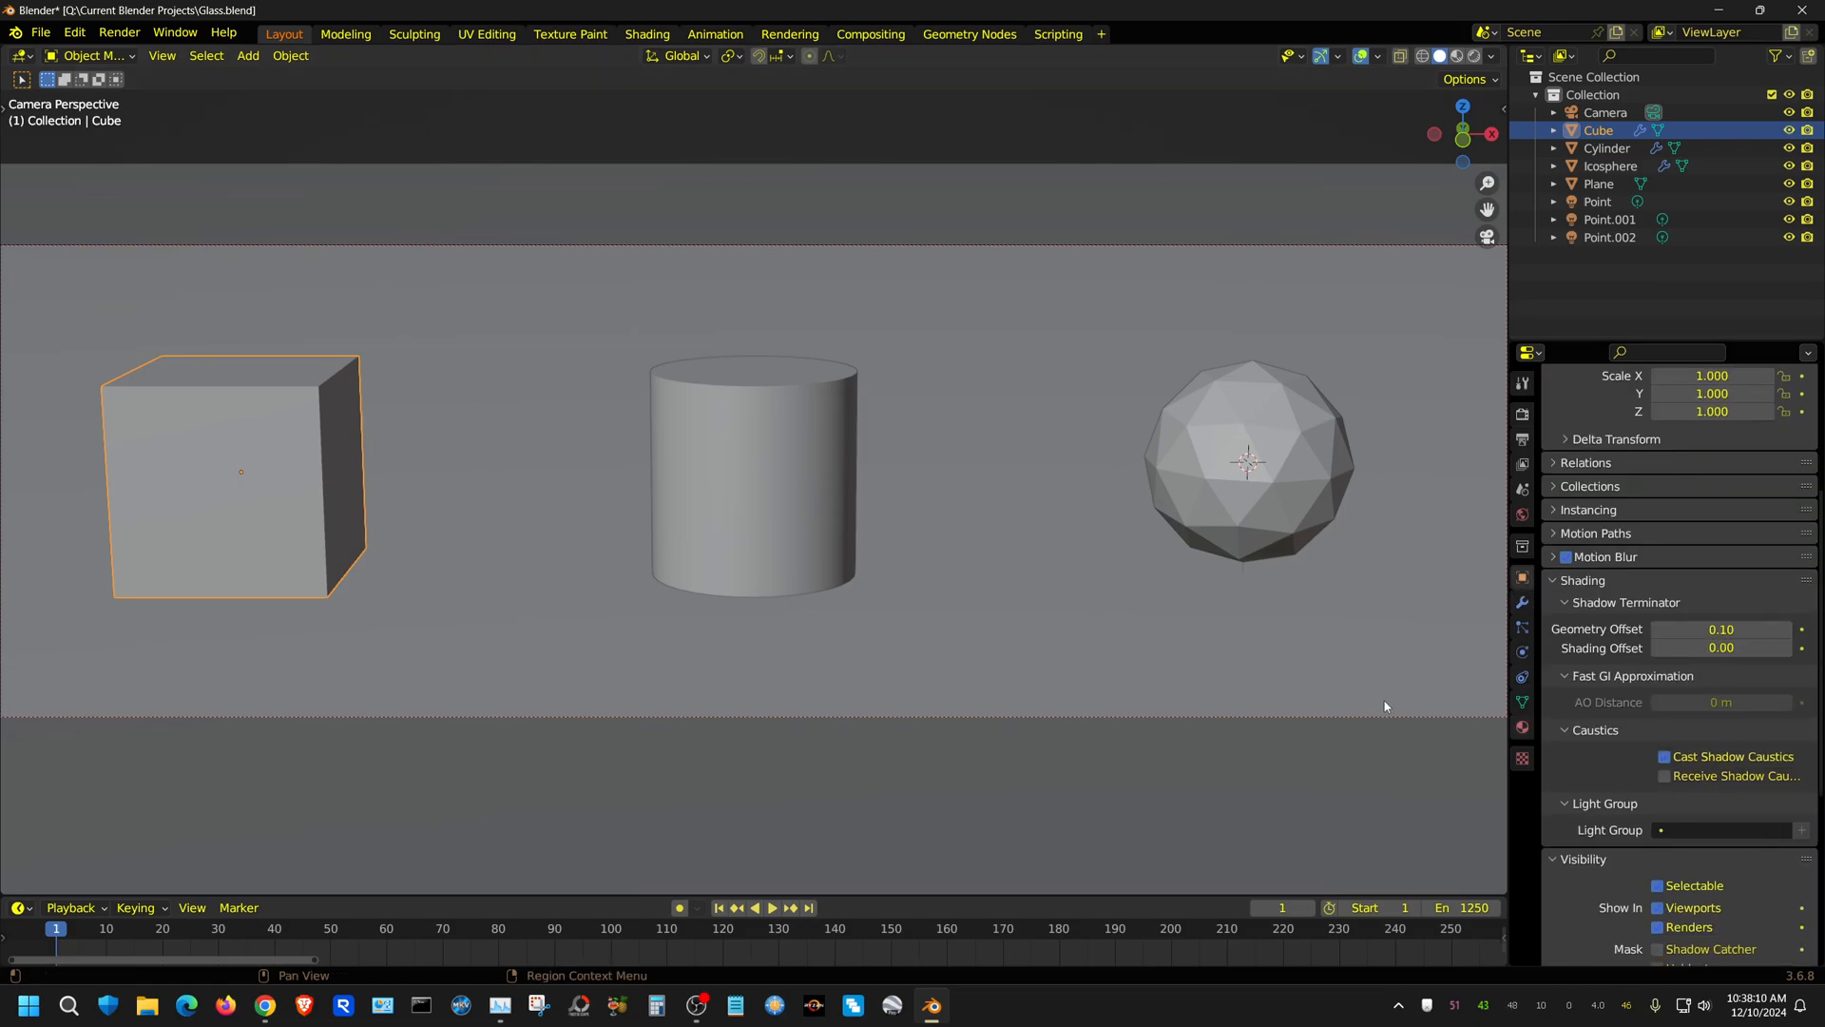
{"action": "left_click", "coordinate": [796, 539]}
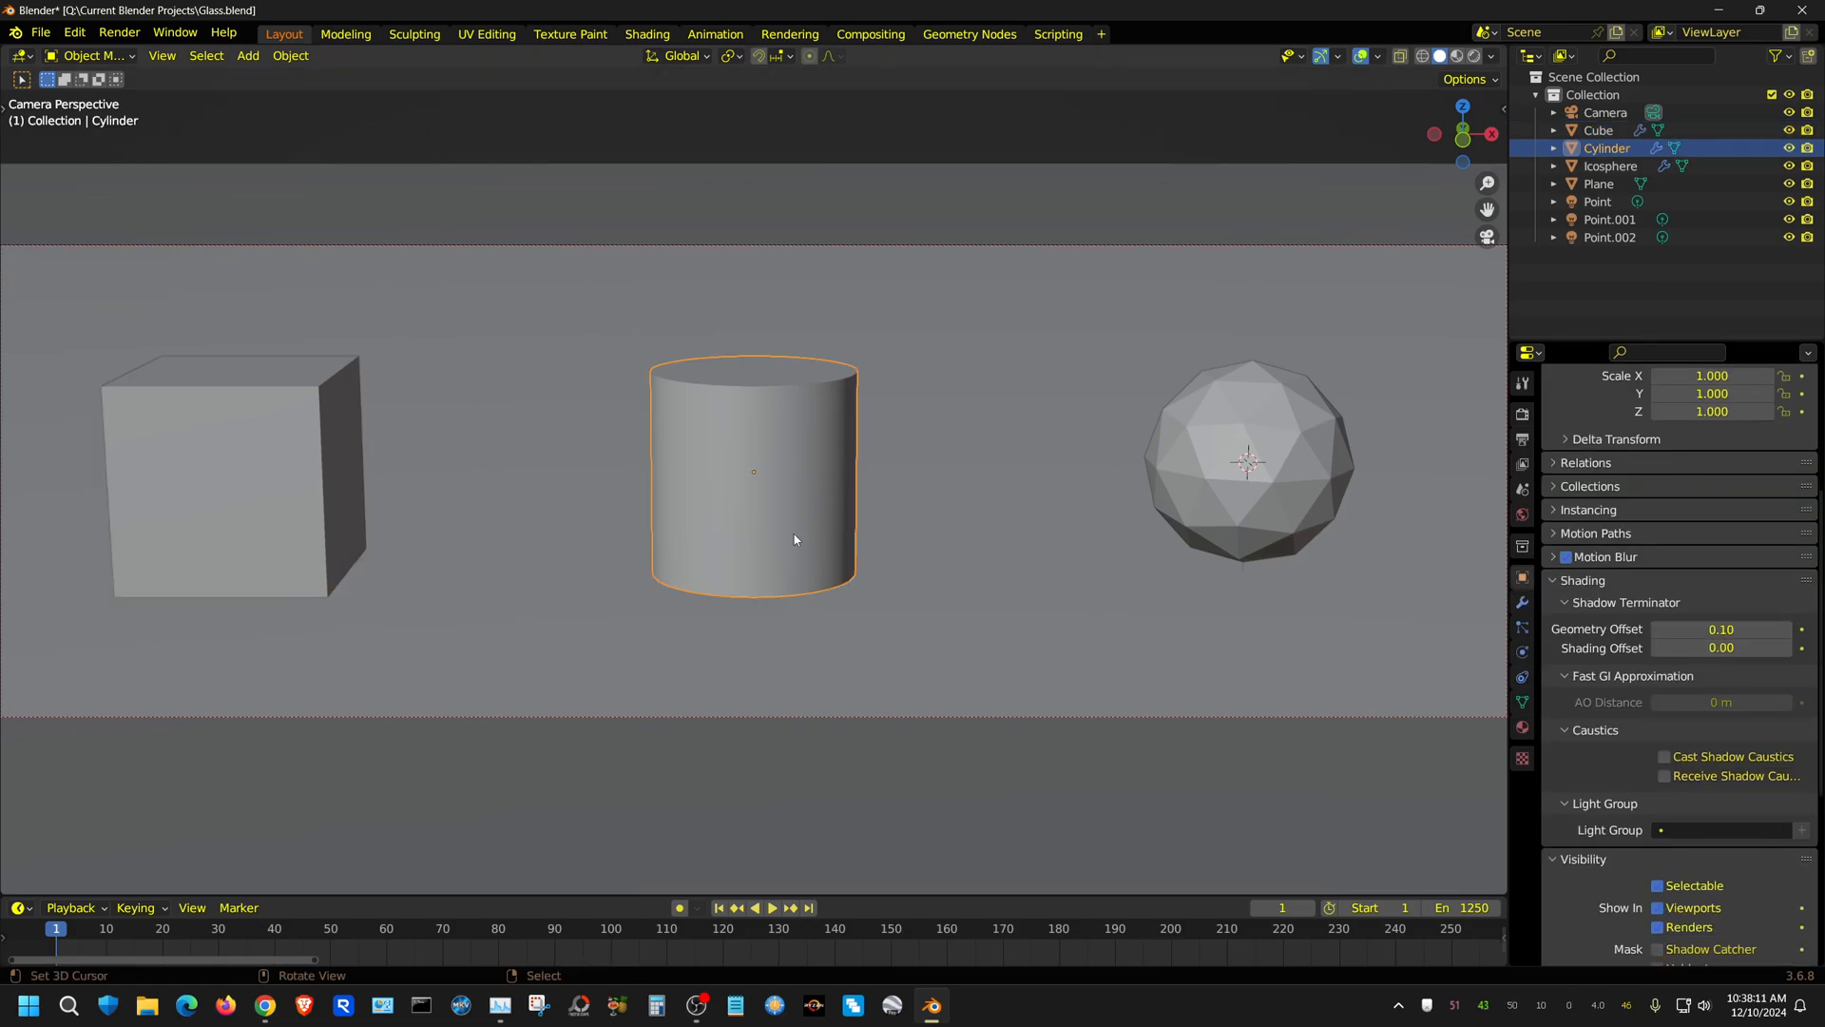
{"action": "left_click", "coordinate": [1316, 497]}
{"action": "left_click", "coordinate": [1664, 757]}
Render the image with cast shadow caustics on all three glass objects, and render it a second time.
{"action": "left_click", "coordinate": [120, 33]}
{"action": "left_click", "coordinate": [142, 51]}
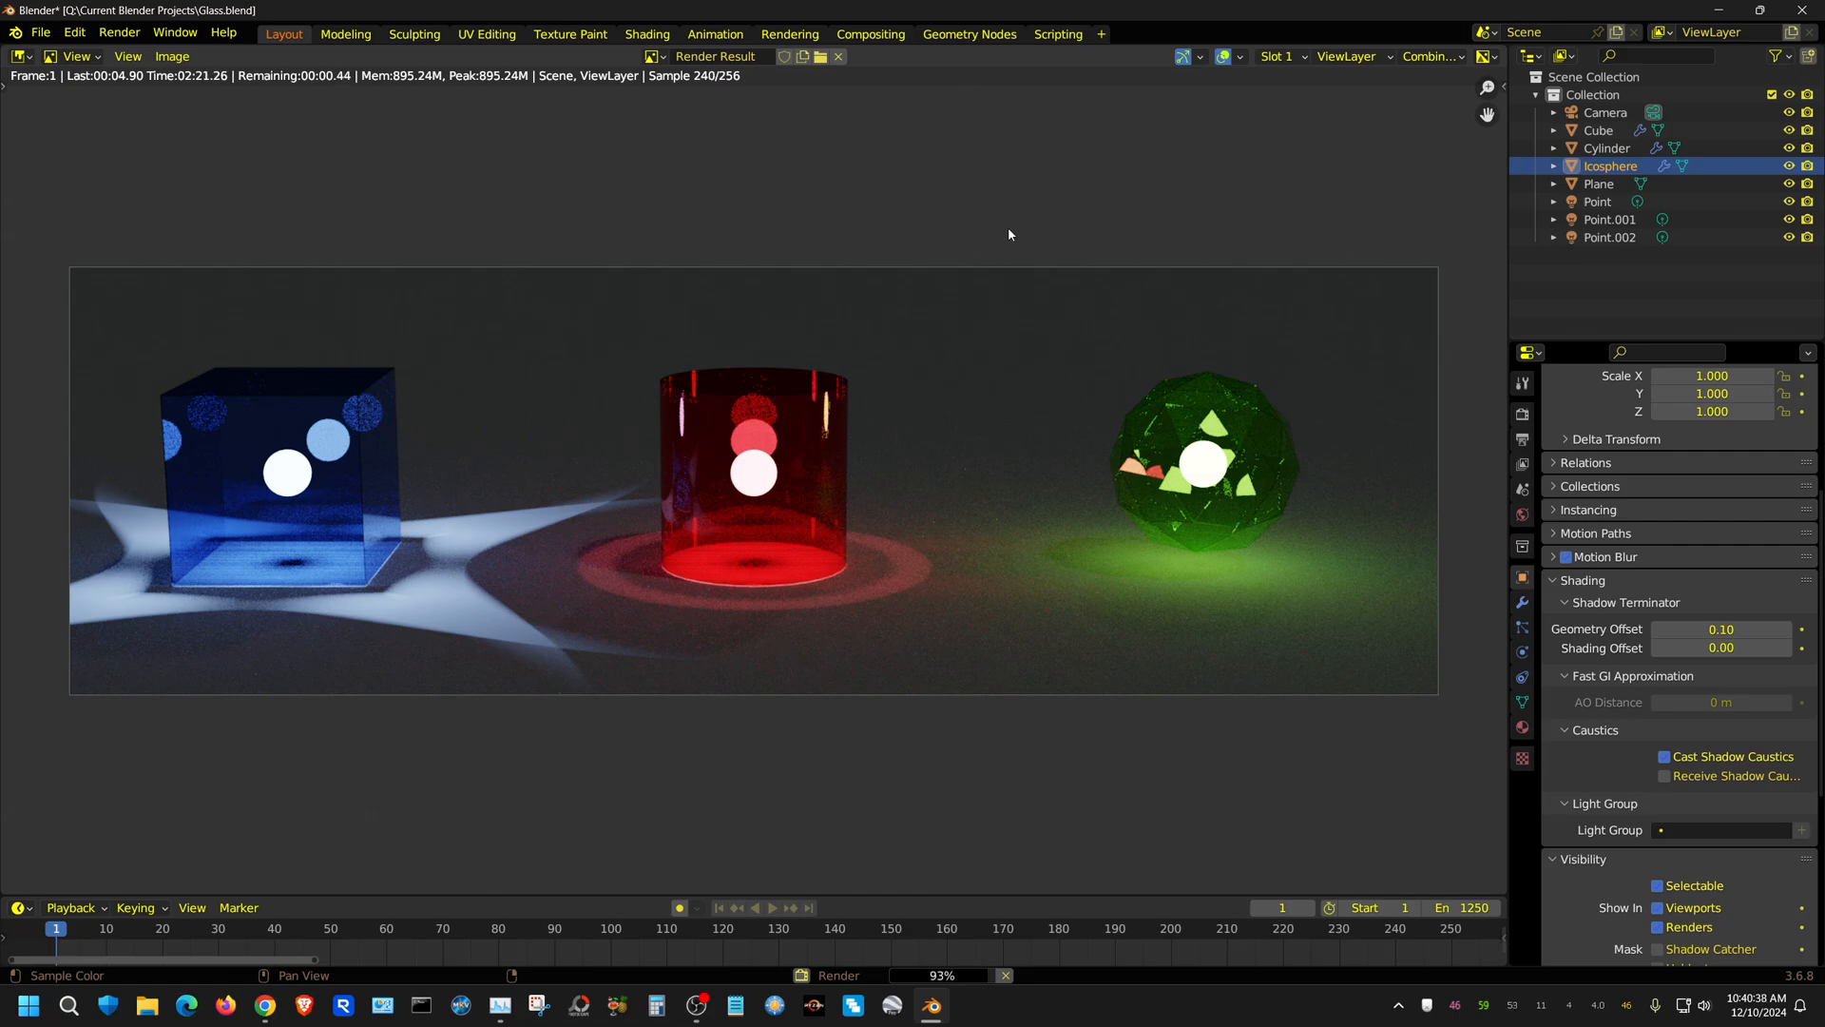
{"action": "left_click", "coordinate": [119, 32]}
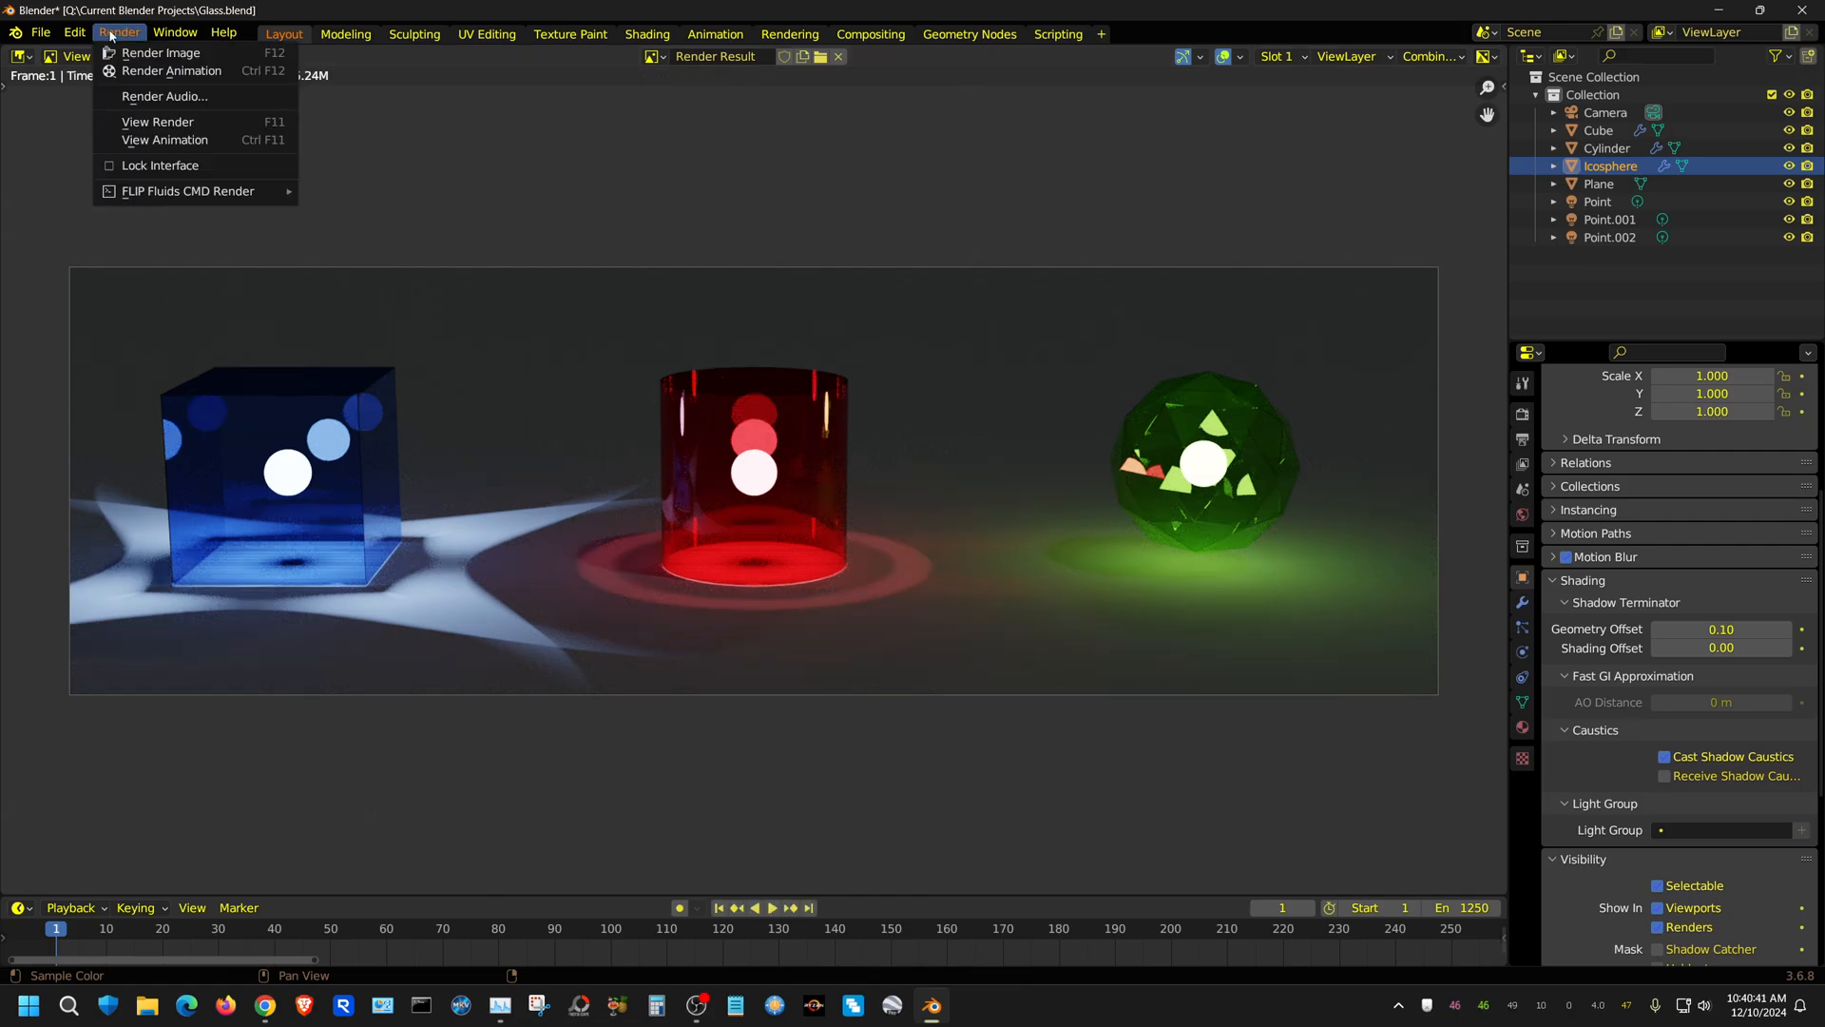
{"action": "left_click", "coordinate": [153, 53]}
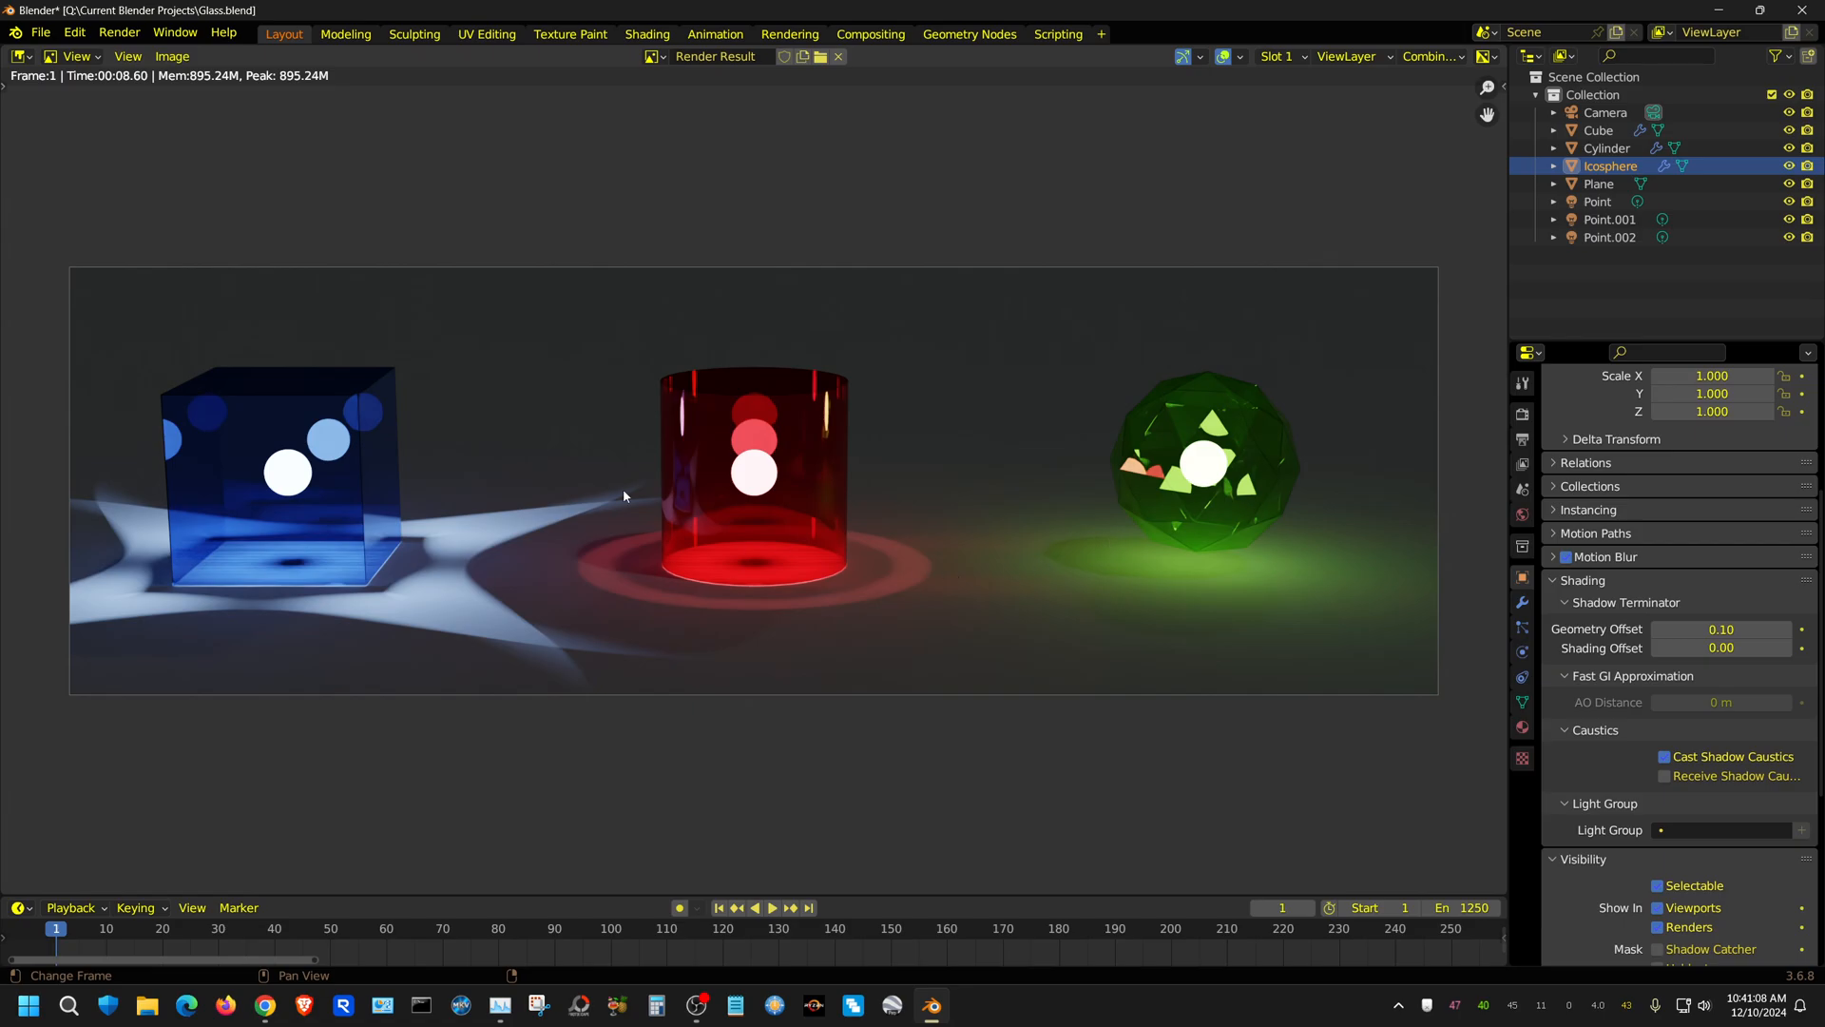
Return to the 3D viewport and add a plane mesh at the 3D cursor inside the icosphere.
{"action": "left_click", "coordinate": [21, 57]}
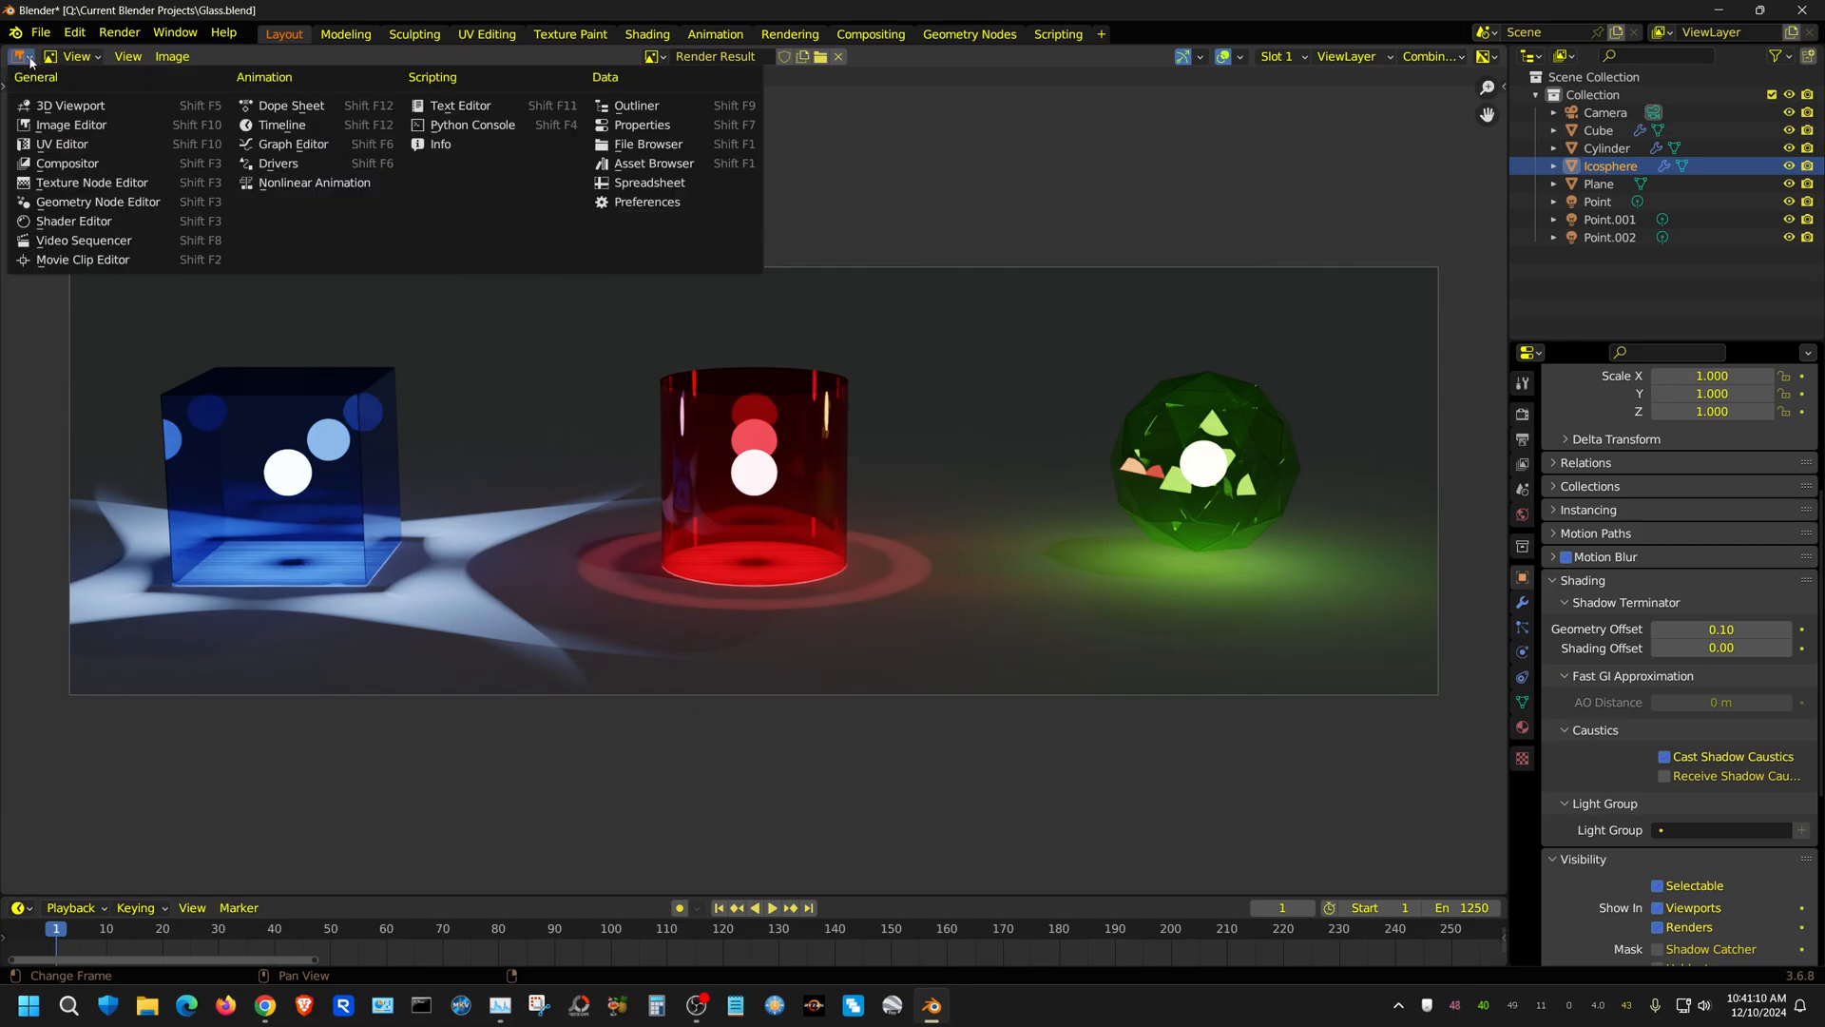
{"action": "left_click", "coordinate": [59, 106]}
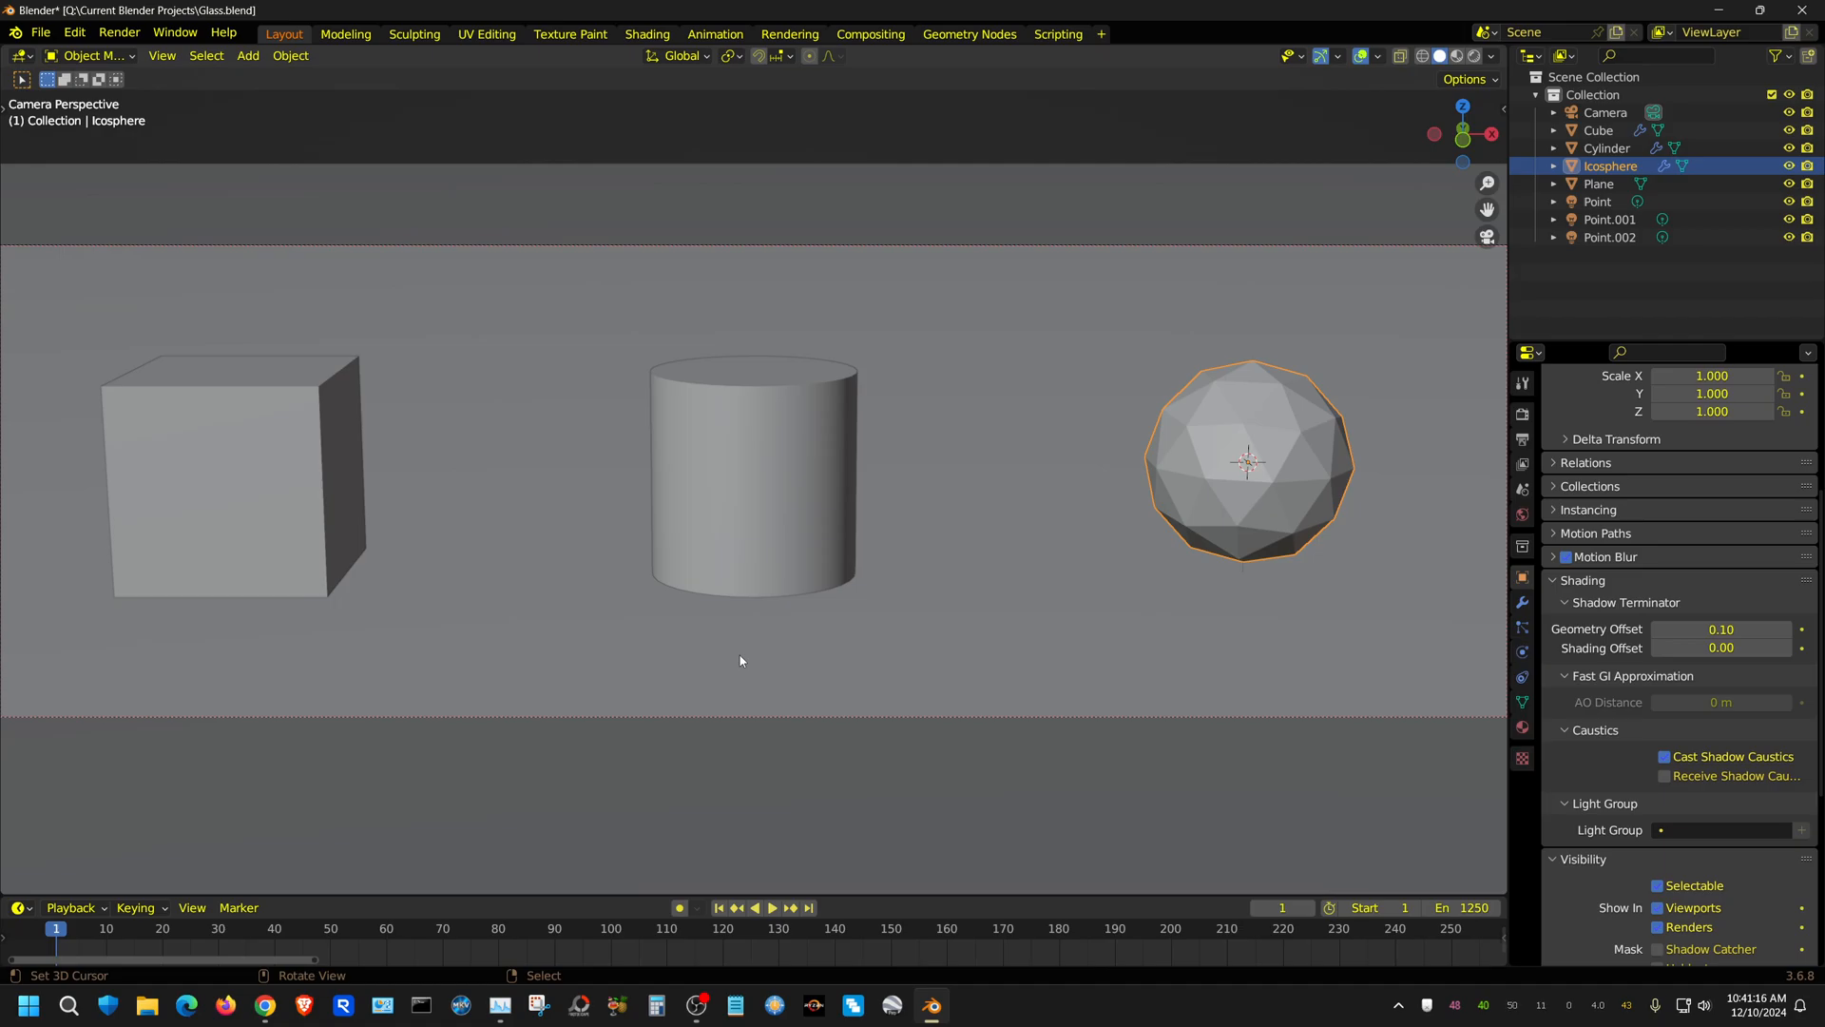
{"action": "key", "text": "KP_3"}
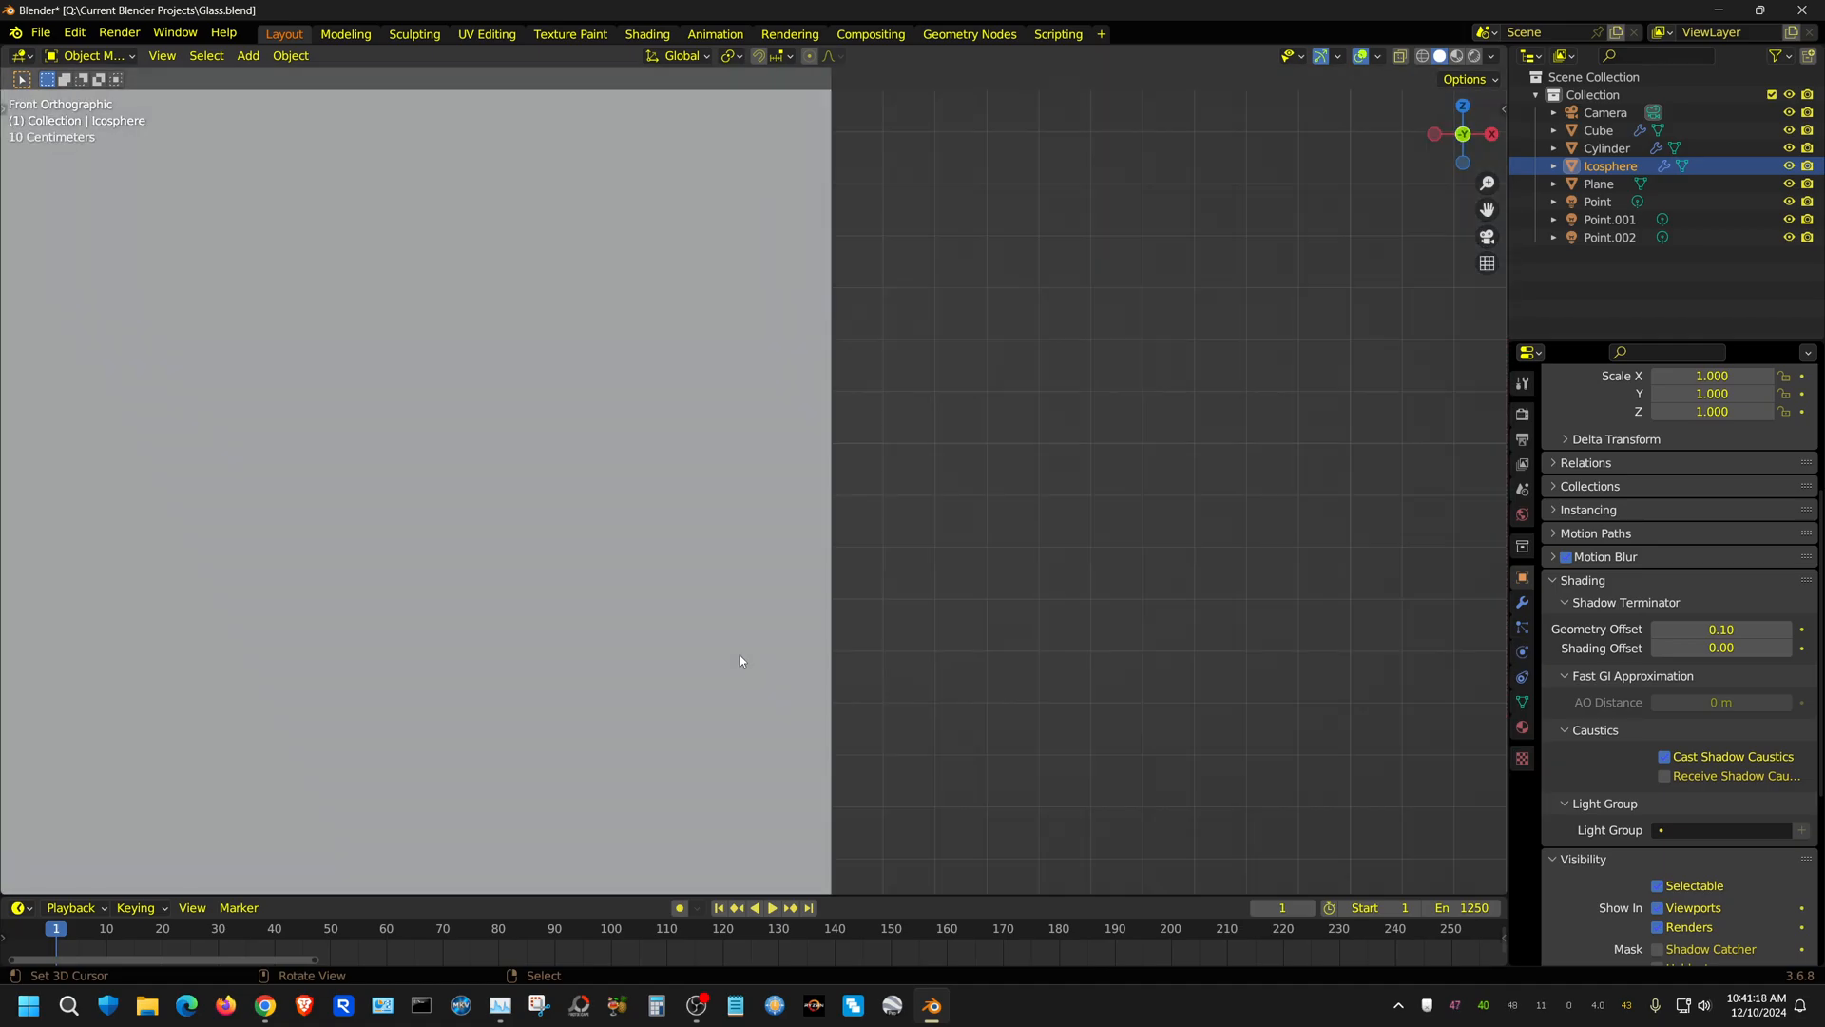
{"action": "scroll", "coordinate": [737, 659], "scroll_direction": "down", "scroll_amount": 10}
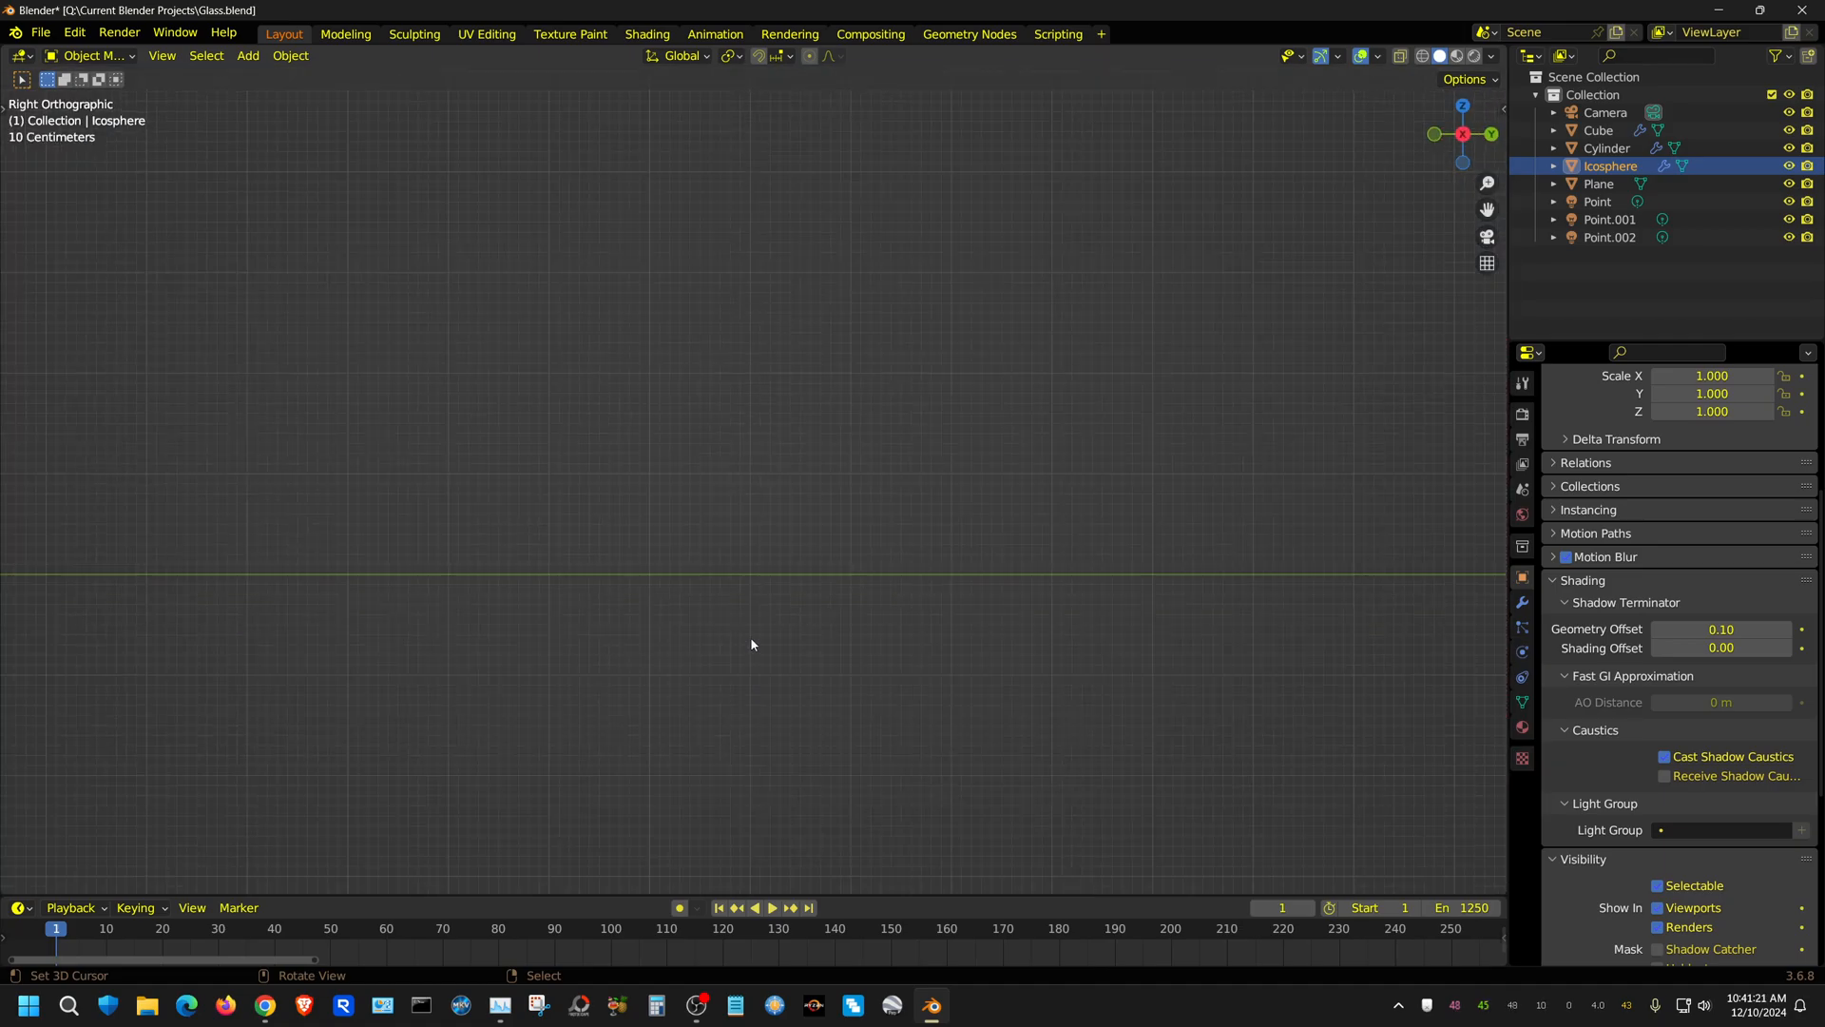
{"action": "middle_click_drag", "start_coordinate": [1001, 600], "coordinate": [560, 603], "text": "shift"}
{"action": "left_click", "coordinate": [247, 55]}
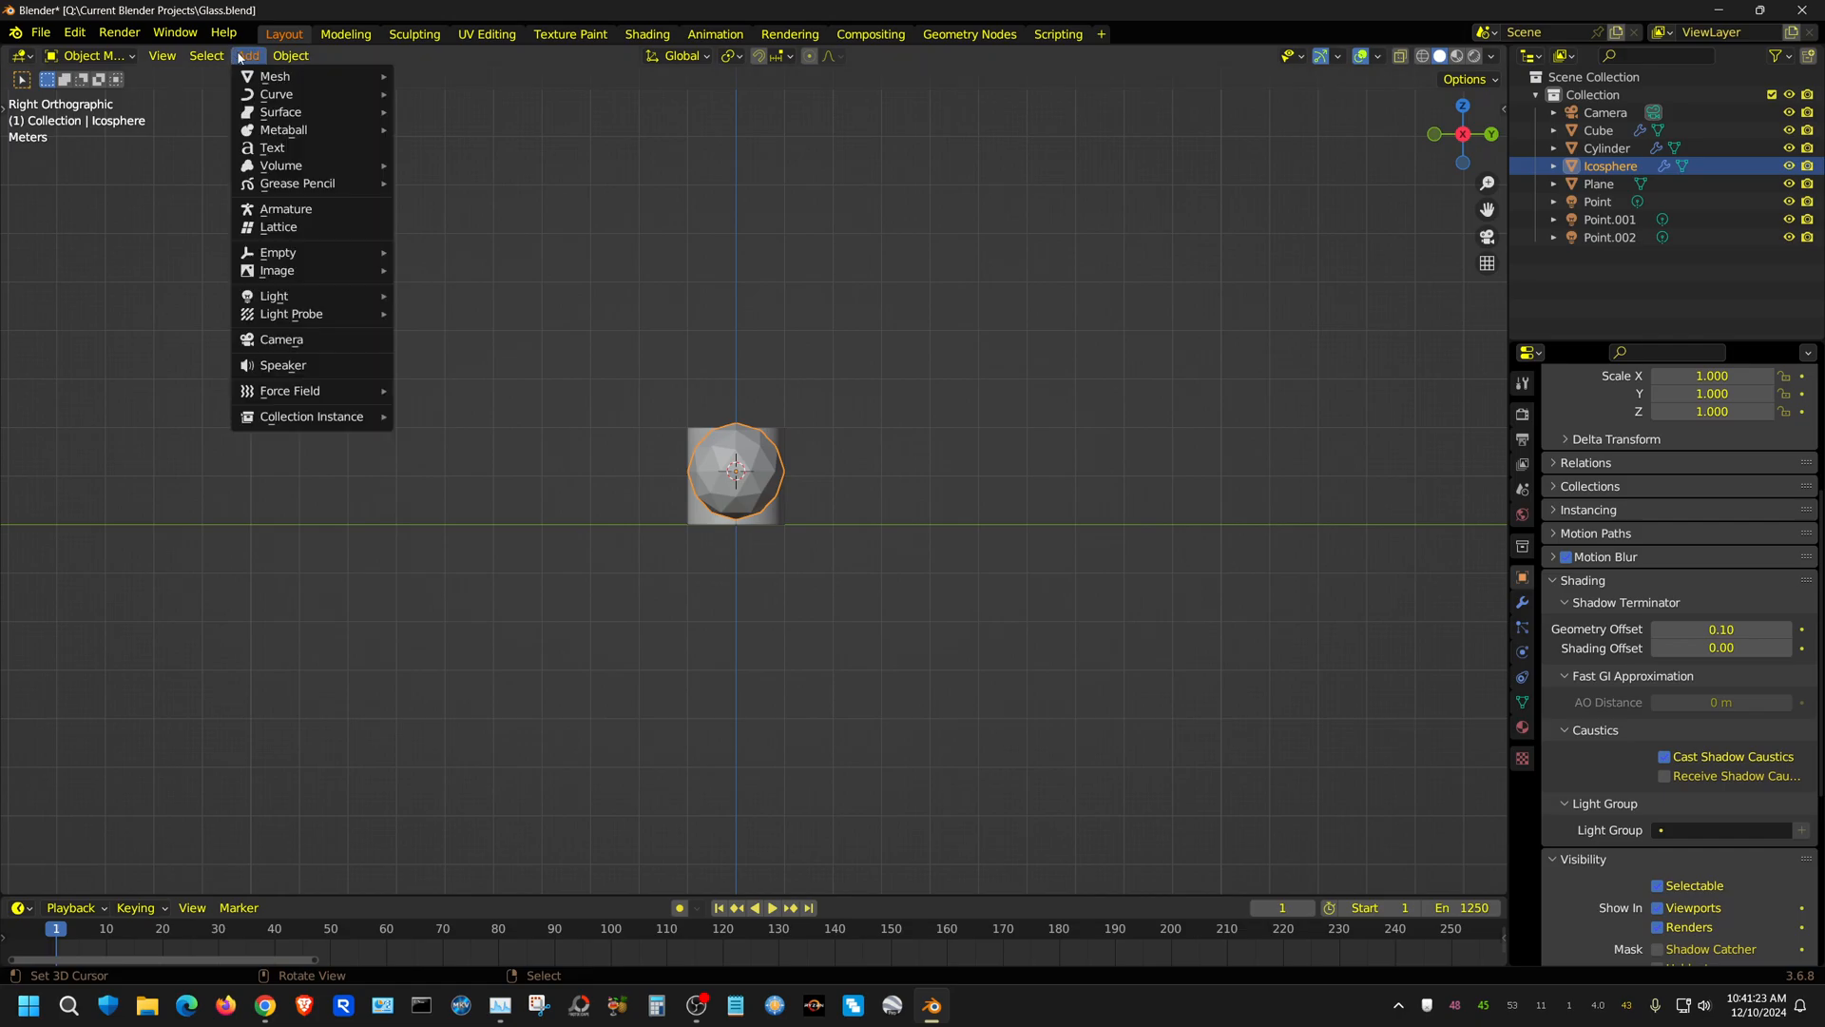
{"action": "mouse_move", "coordinate": [286, 76]}
{"action": "left_click", "coordinate": [440, 76]}
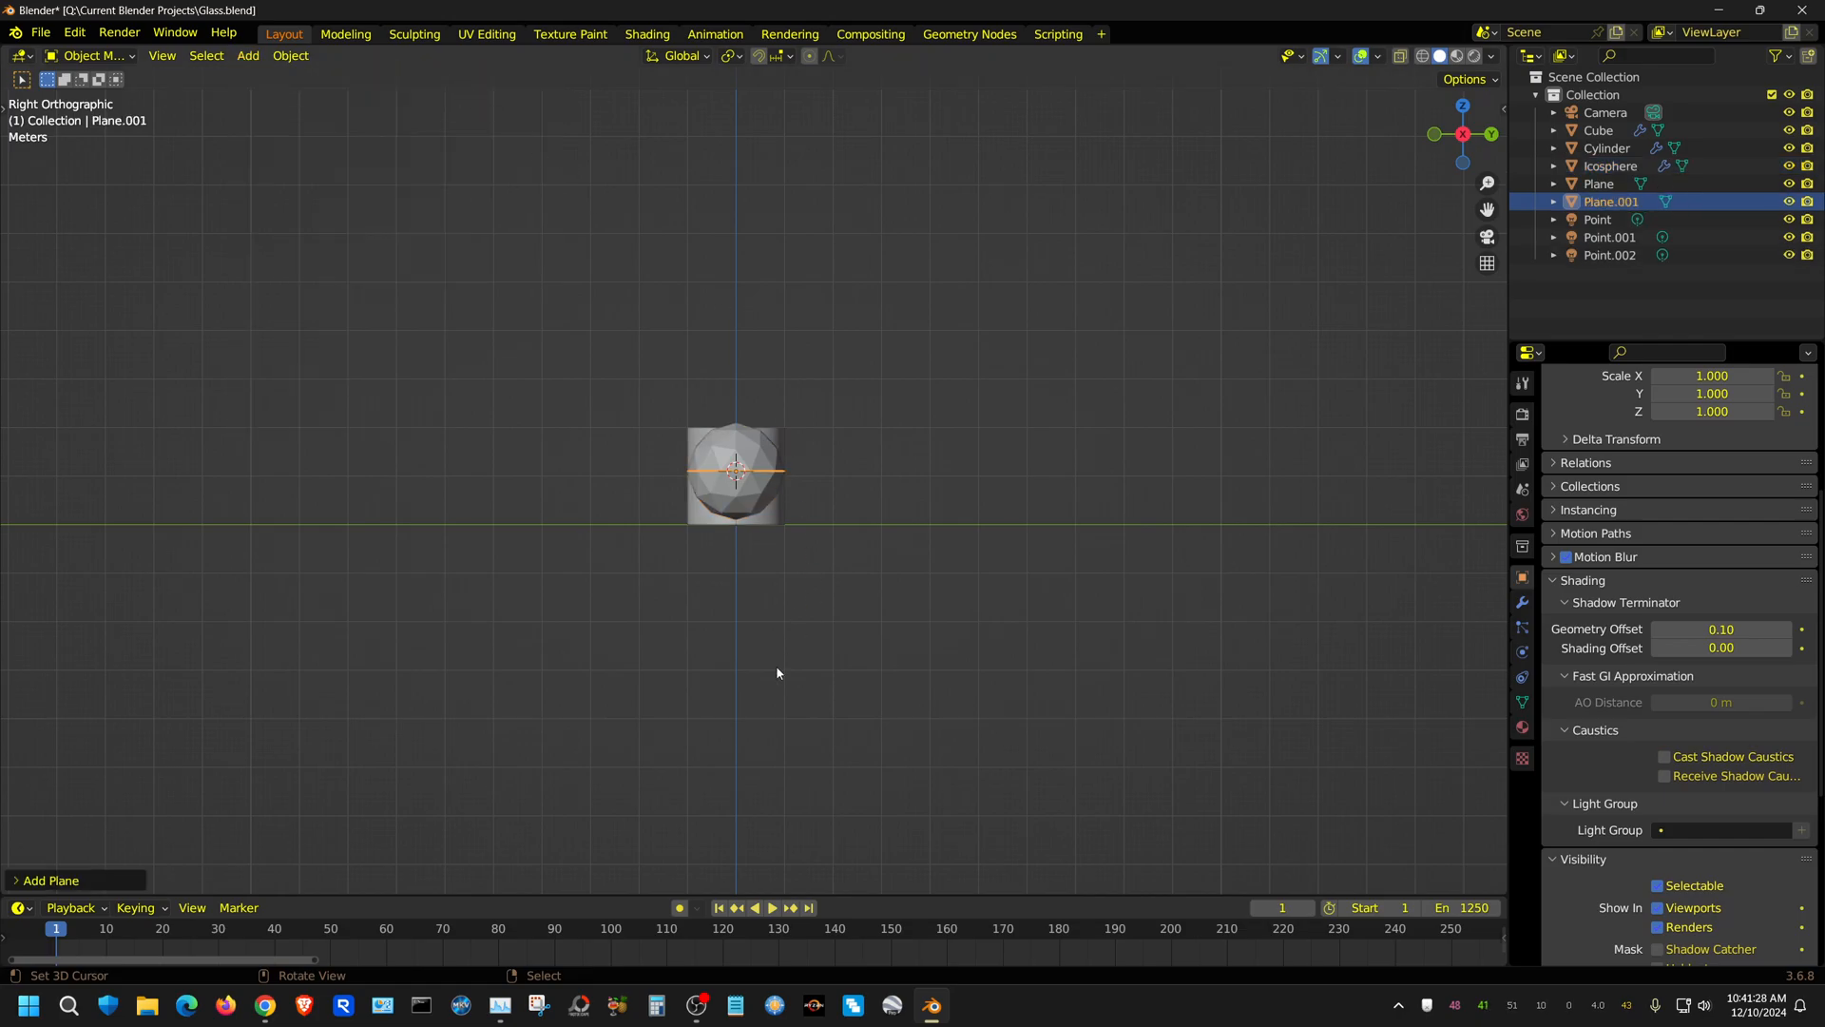
Scale the new plane uniformly to about 33.4 while viewing the scene from above.
{"action": "key", "text": "KP_7"}
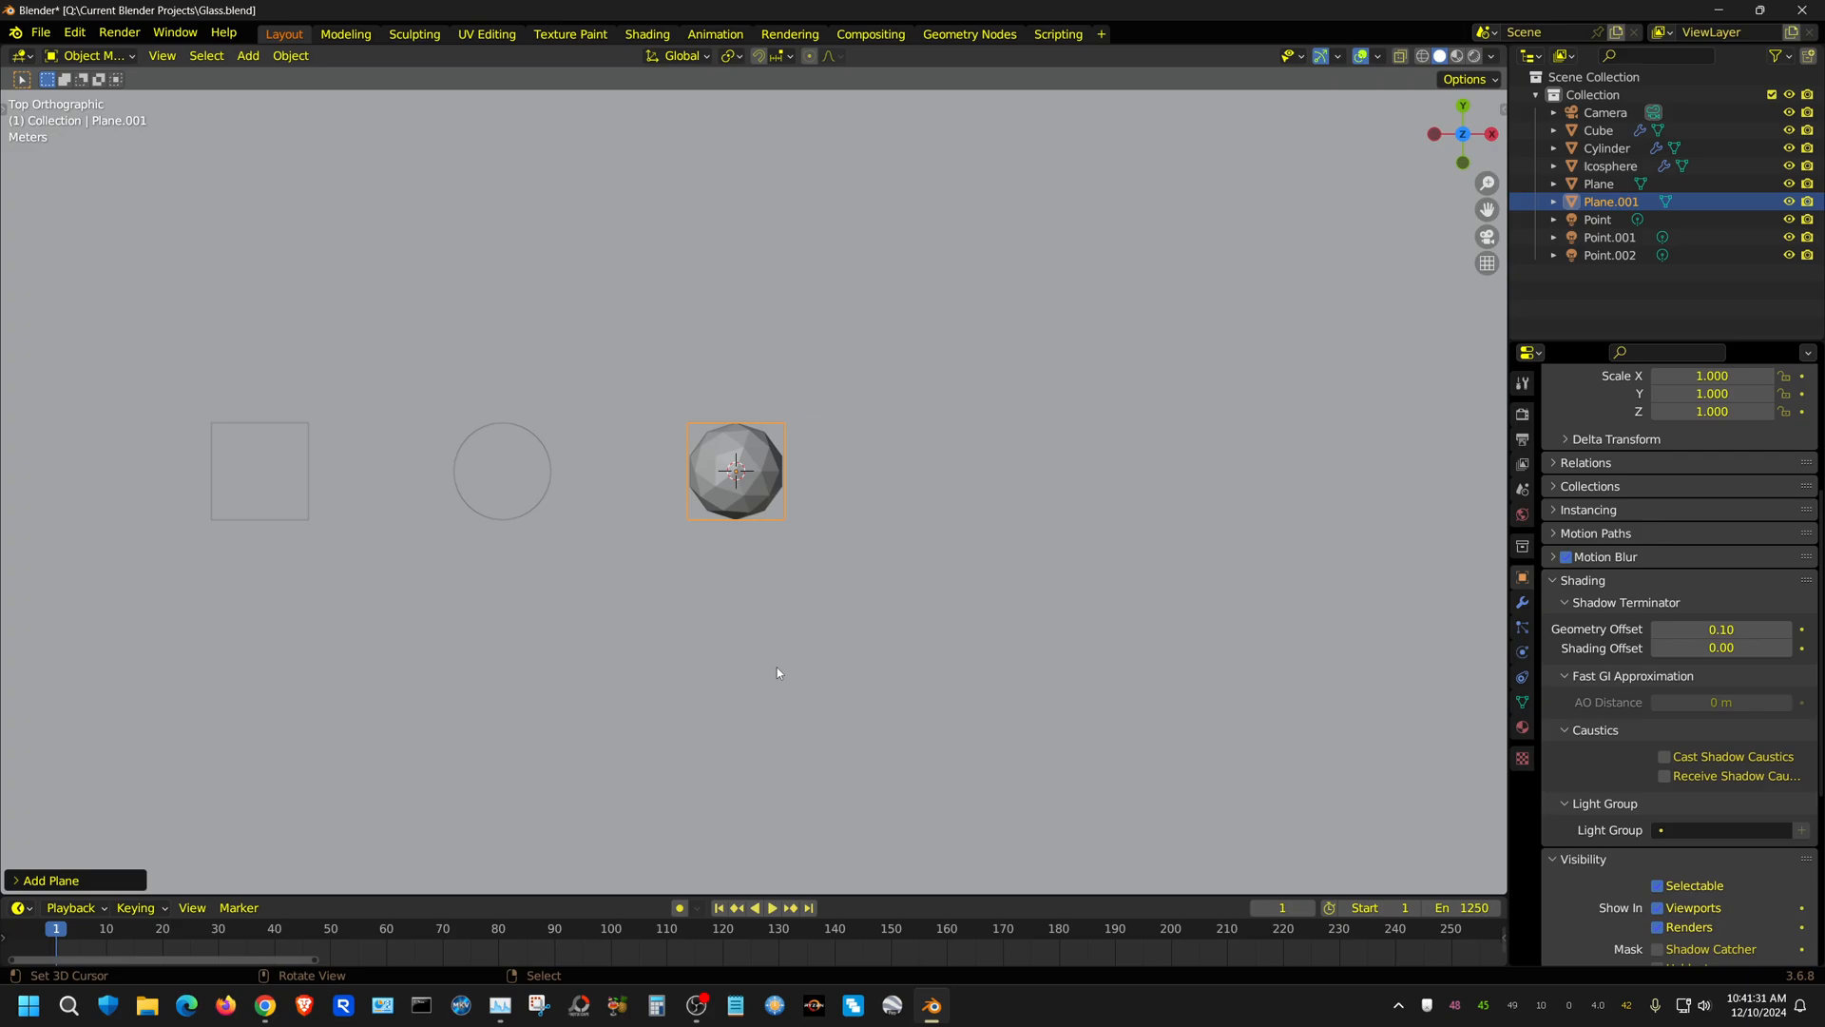
{"action": "key", "text": "s"}
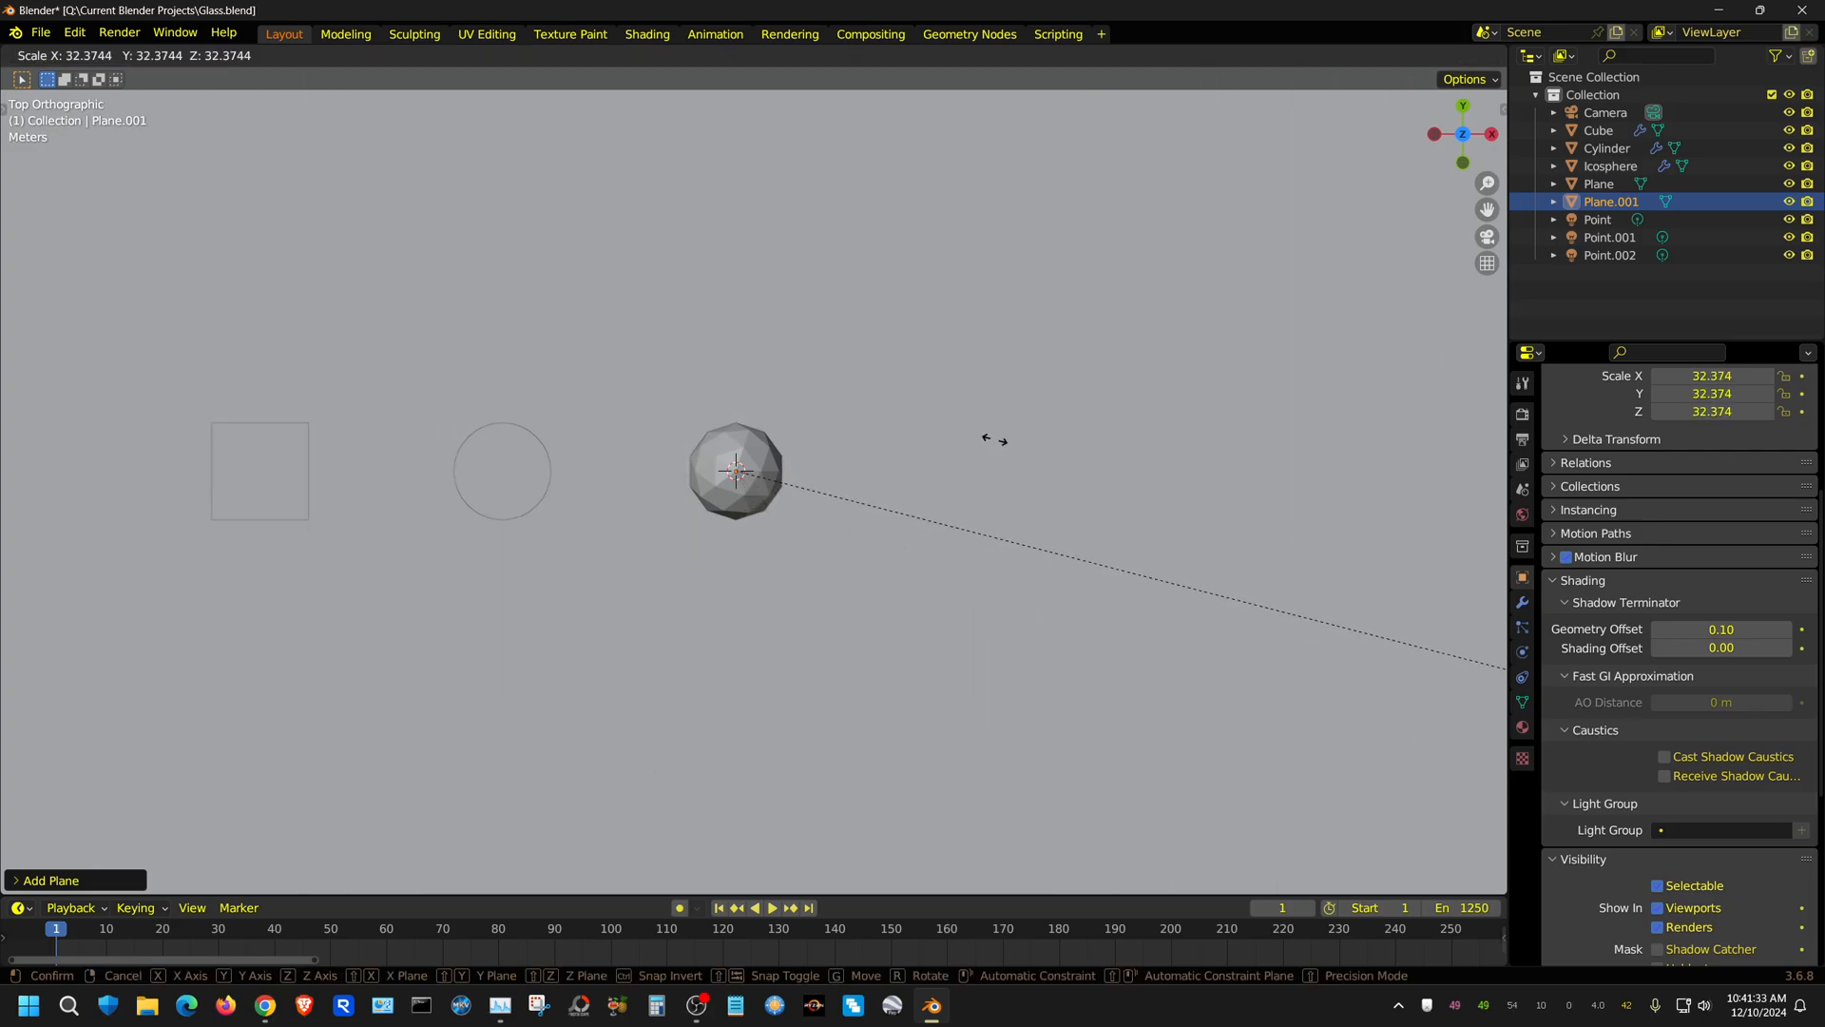
{"action": "left_click", "coordinate": [1186, 509]}
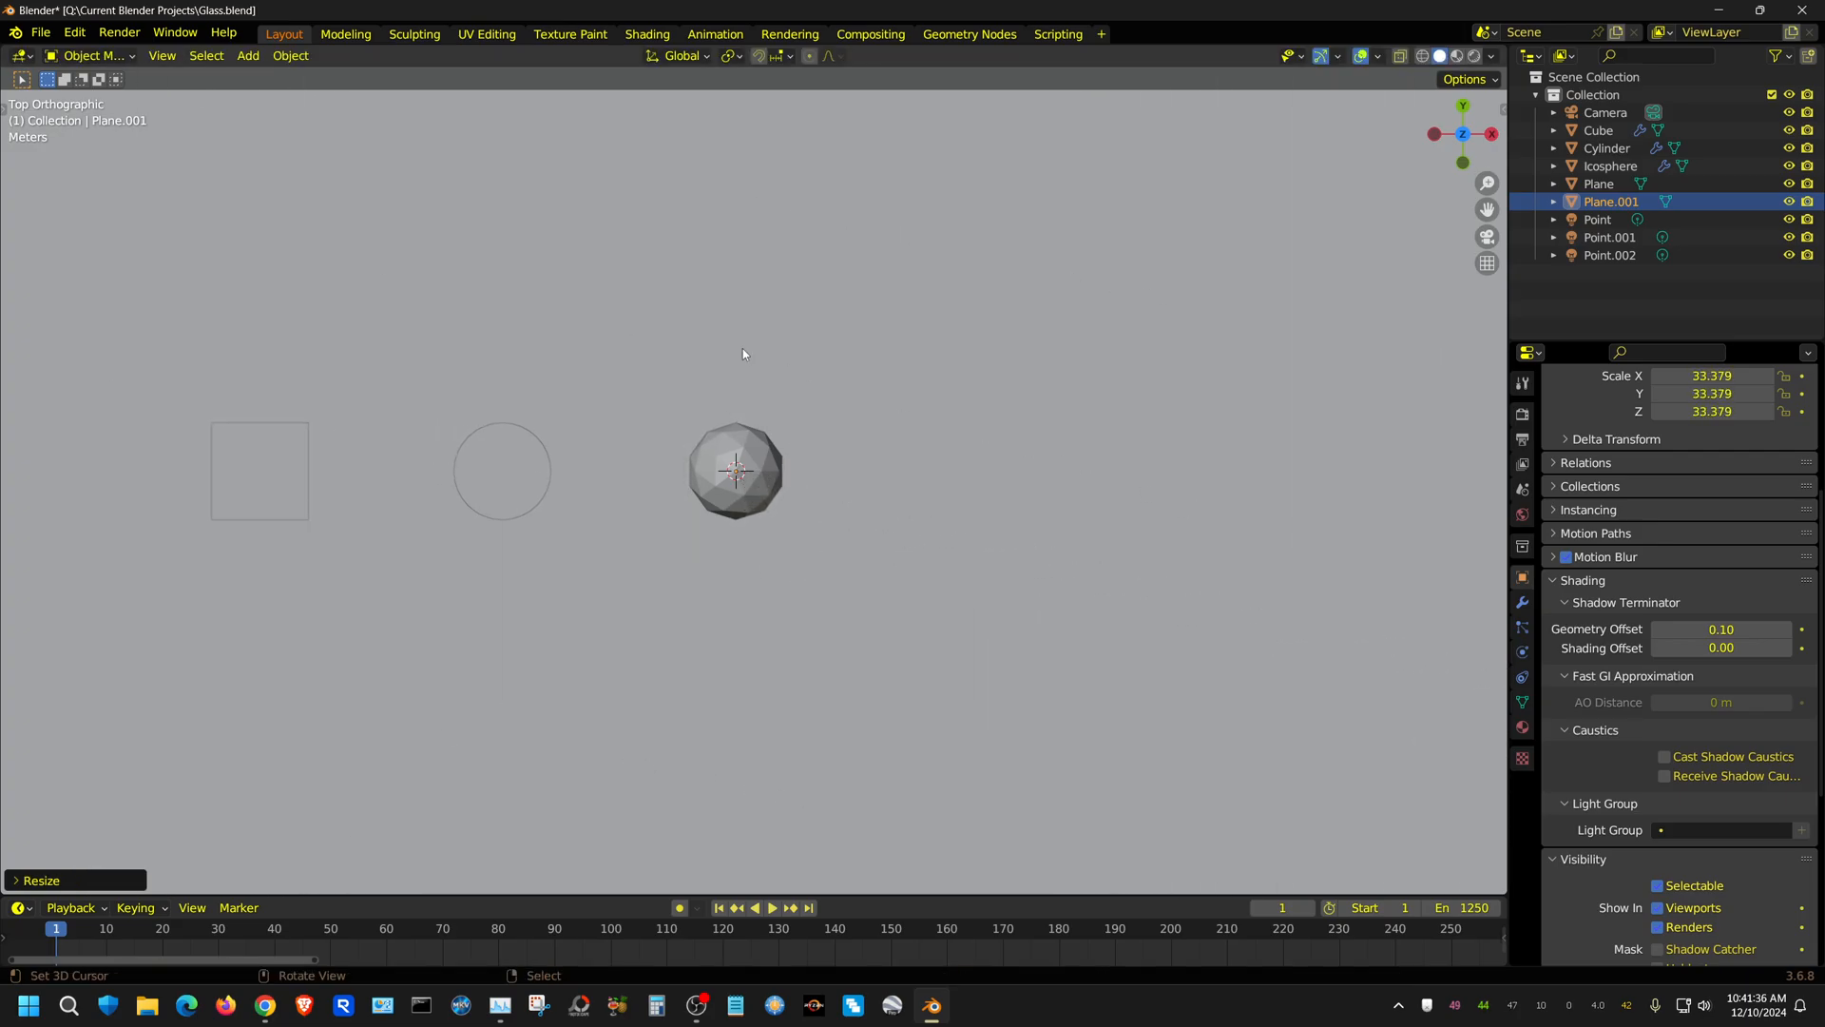
Rotate the new plane 90° about the X axis and move it about 1.9 m along Y, behind the objects.
{"action": "key", "text": "KP_3"}
{"action": "key", "text": "r"}
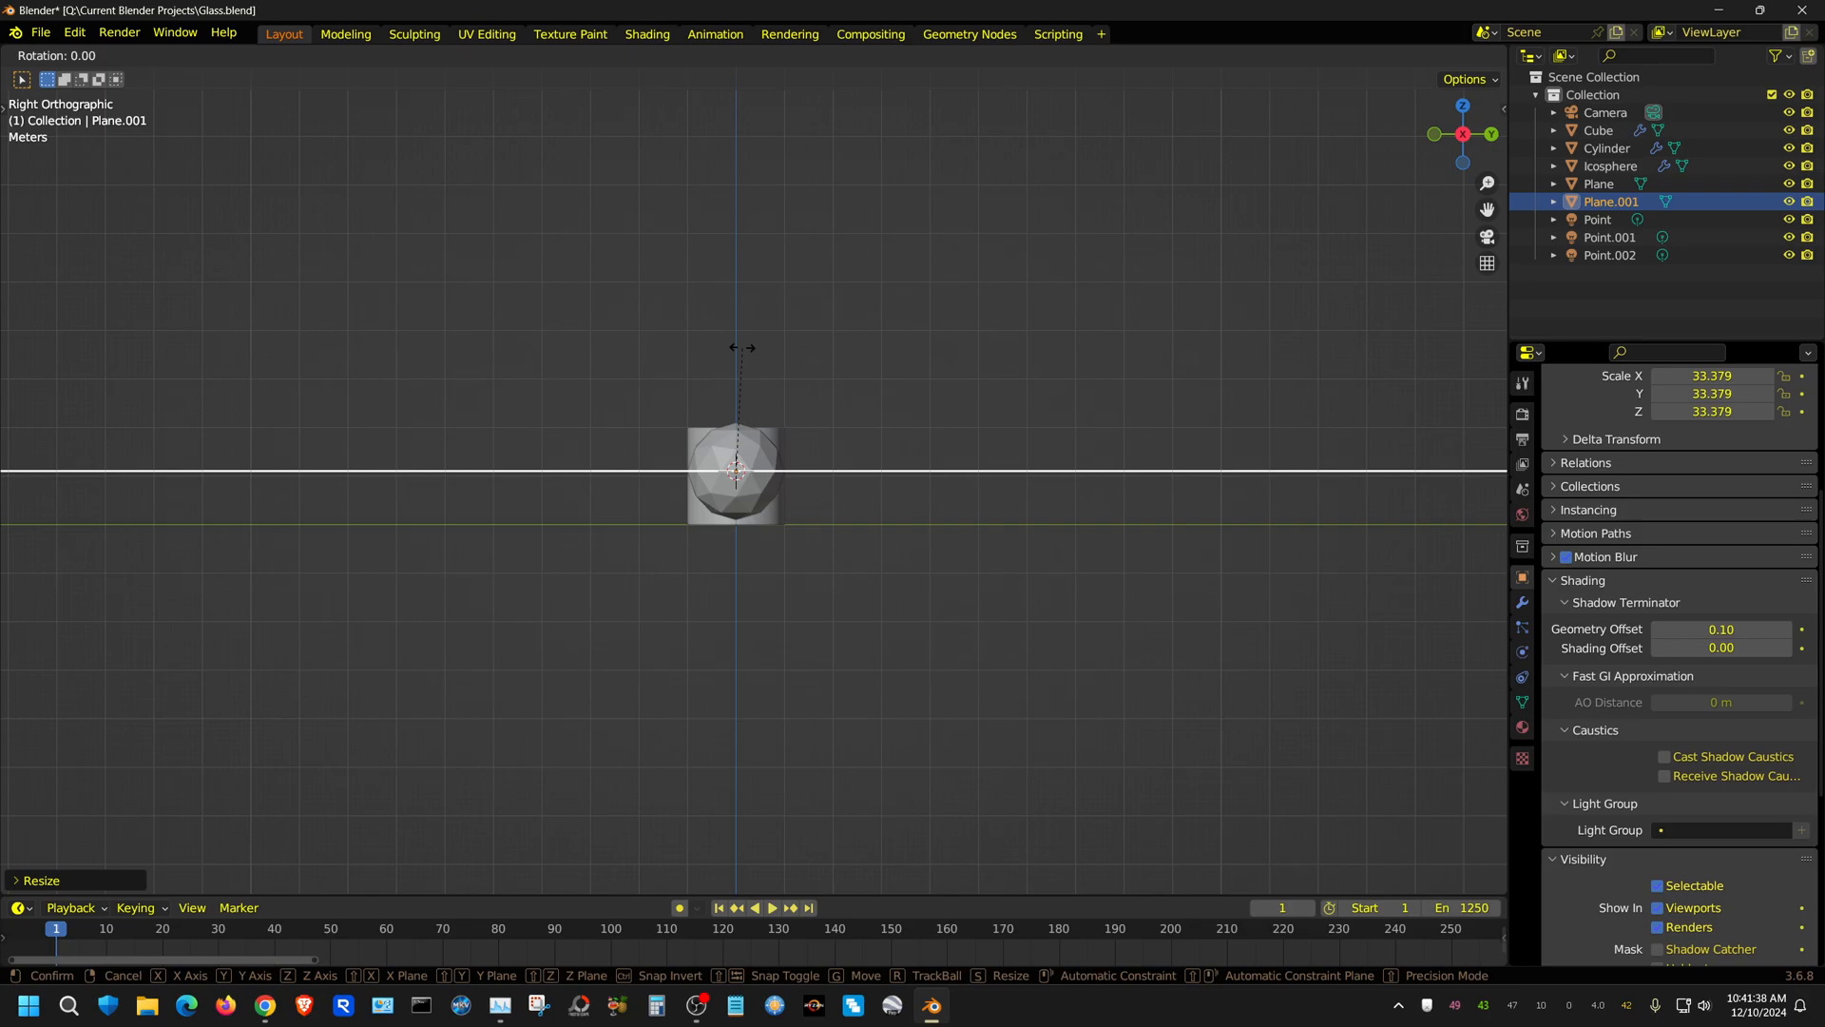
{"action": "type", "text": "x90"}
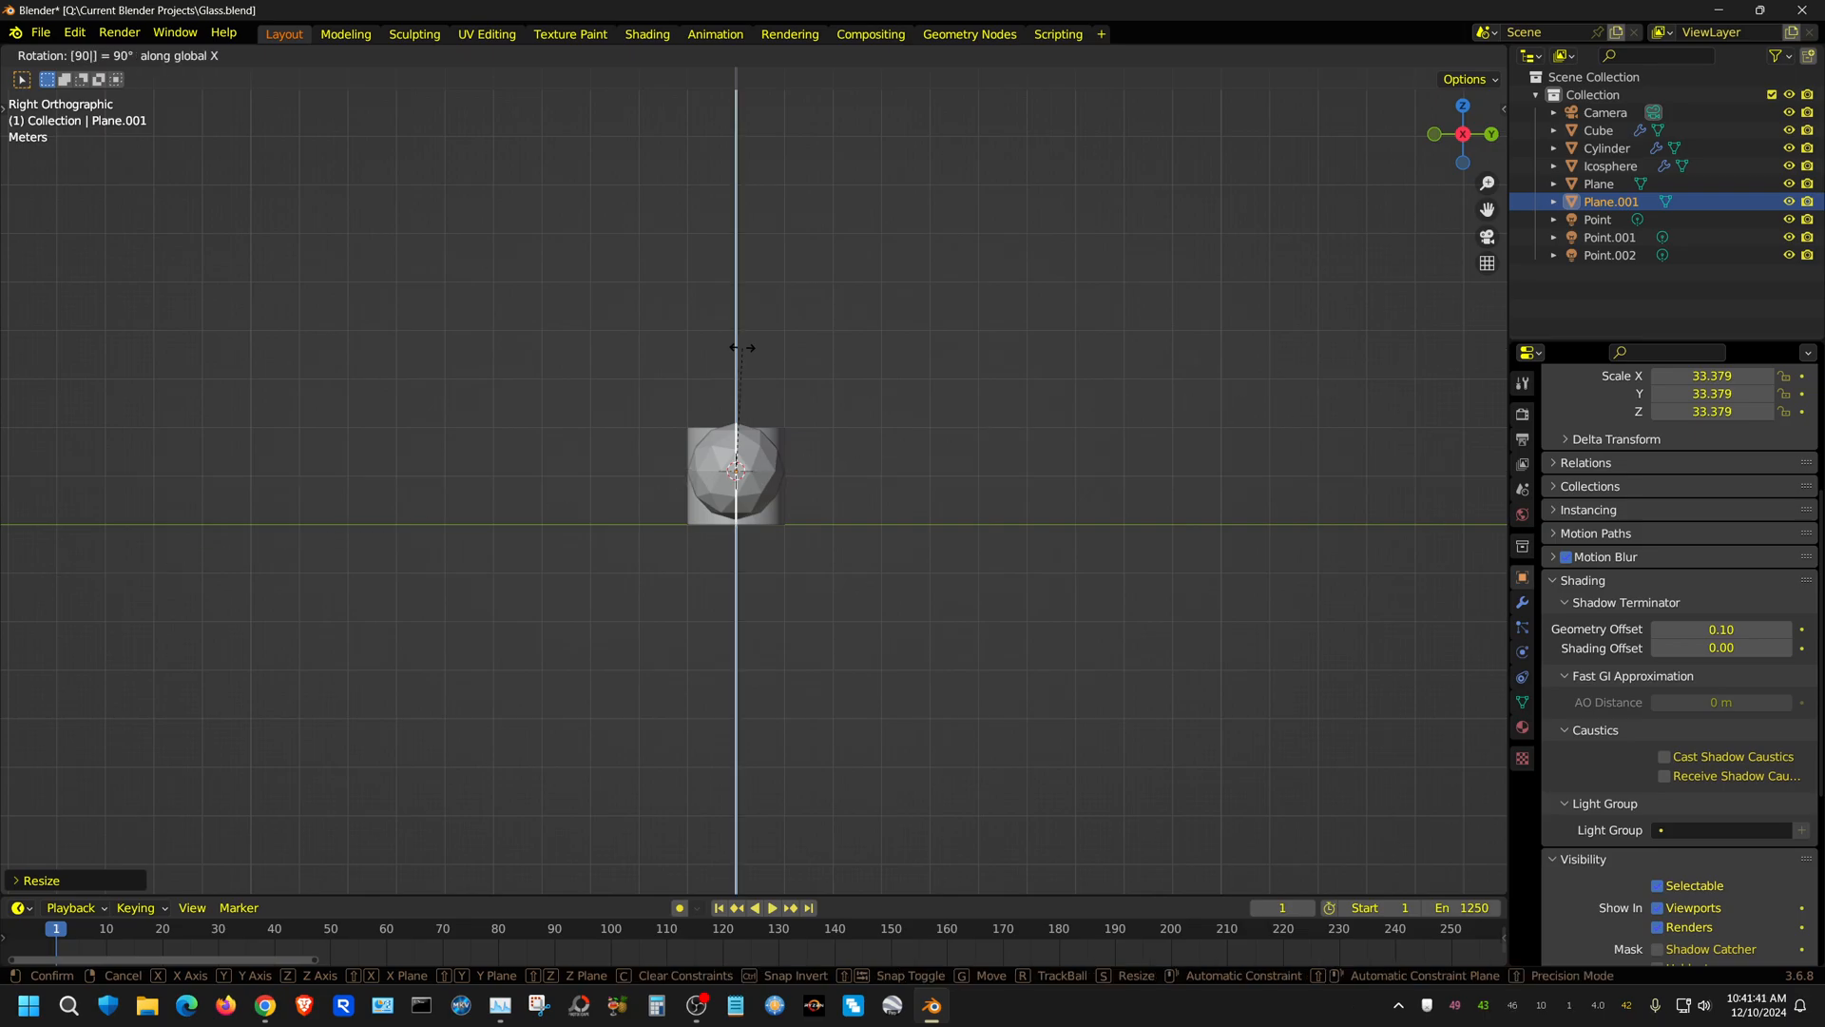
{"action": "key", "text": "Return"}
{"action": "key", "text": "g"}
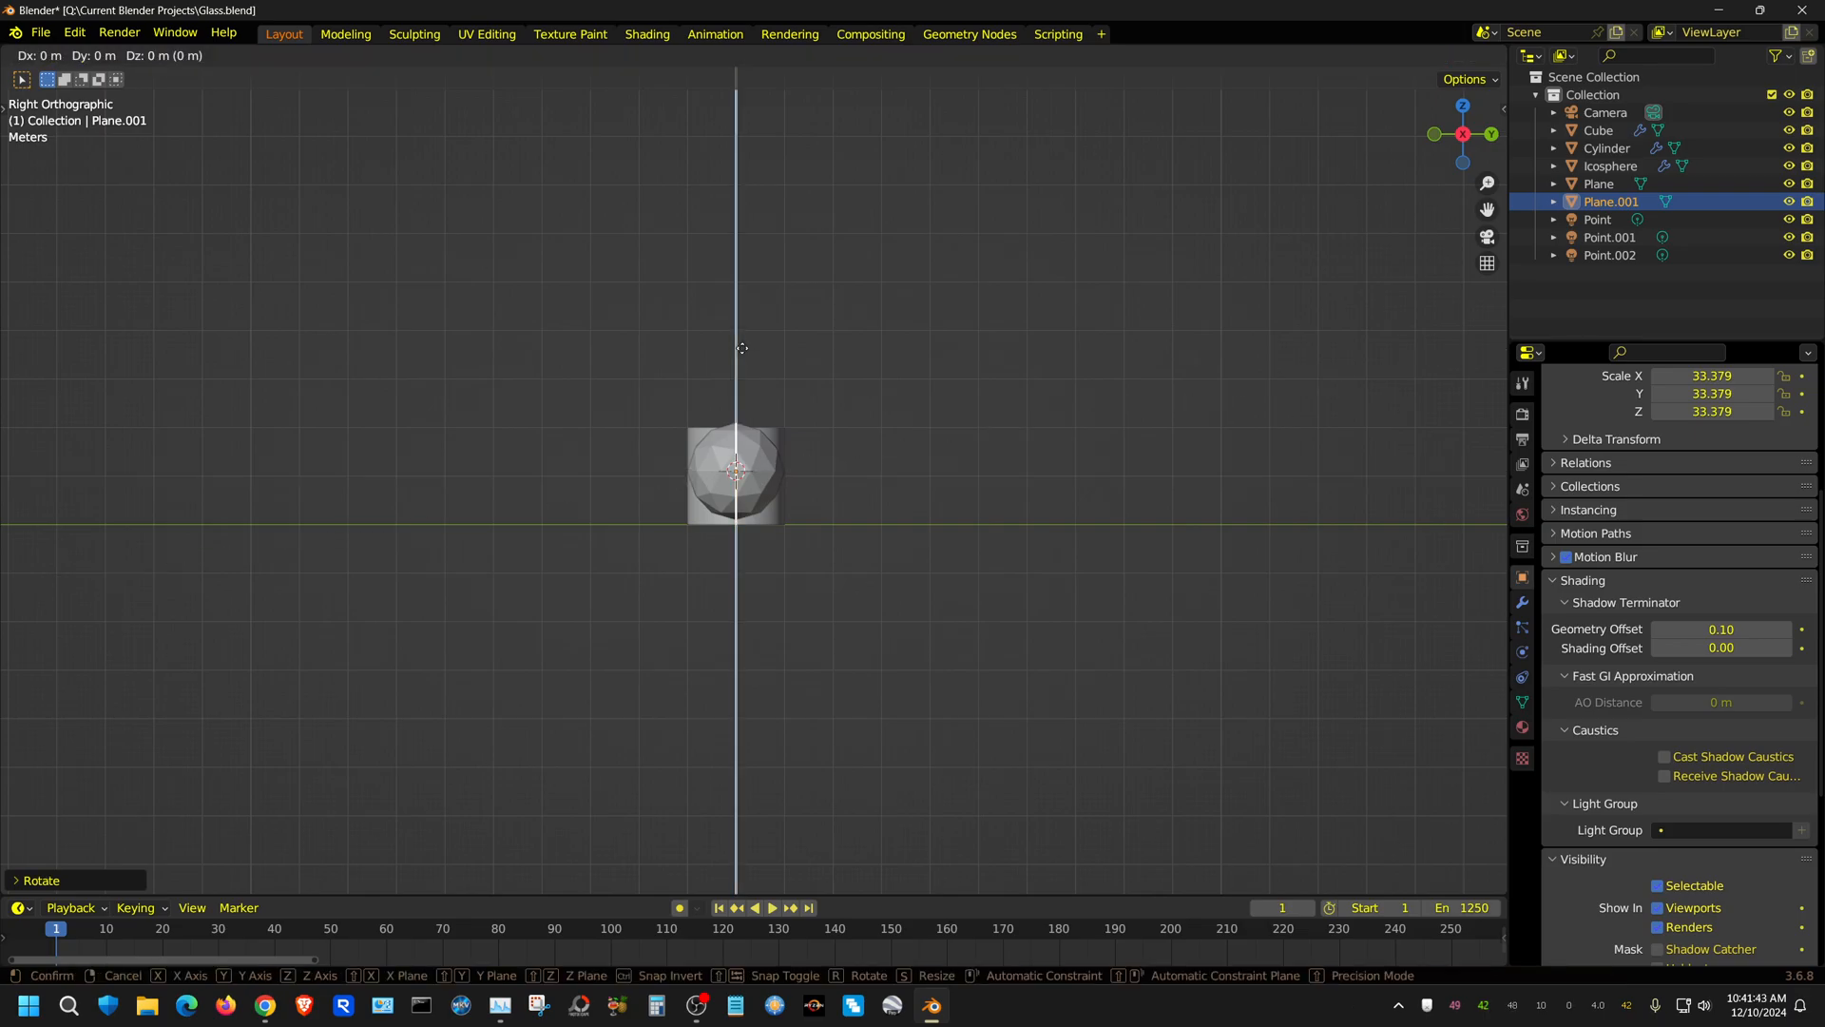
{"action": "key", "text": "y"}
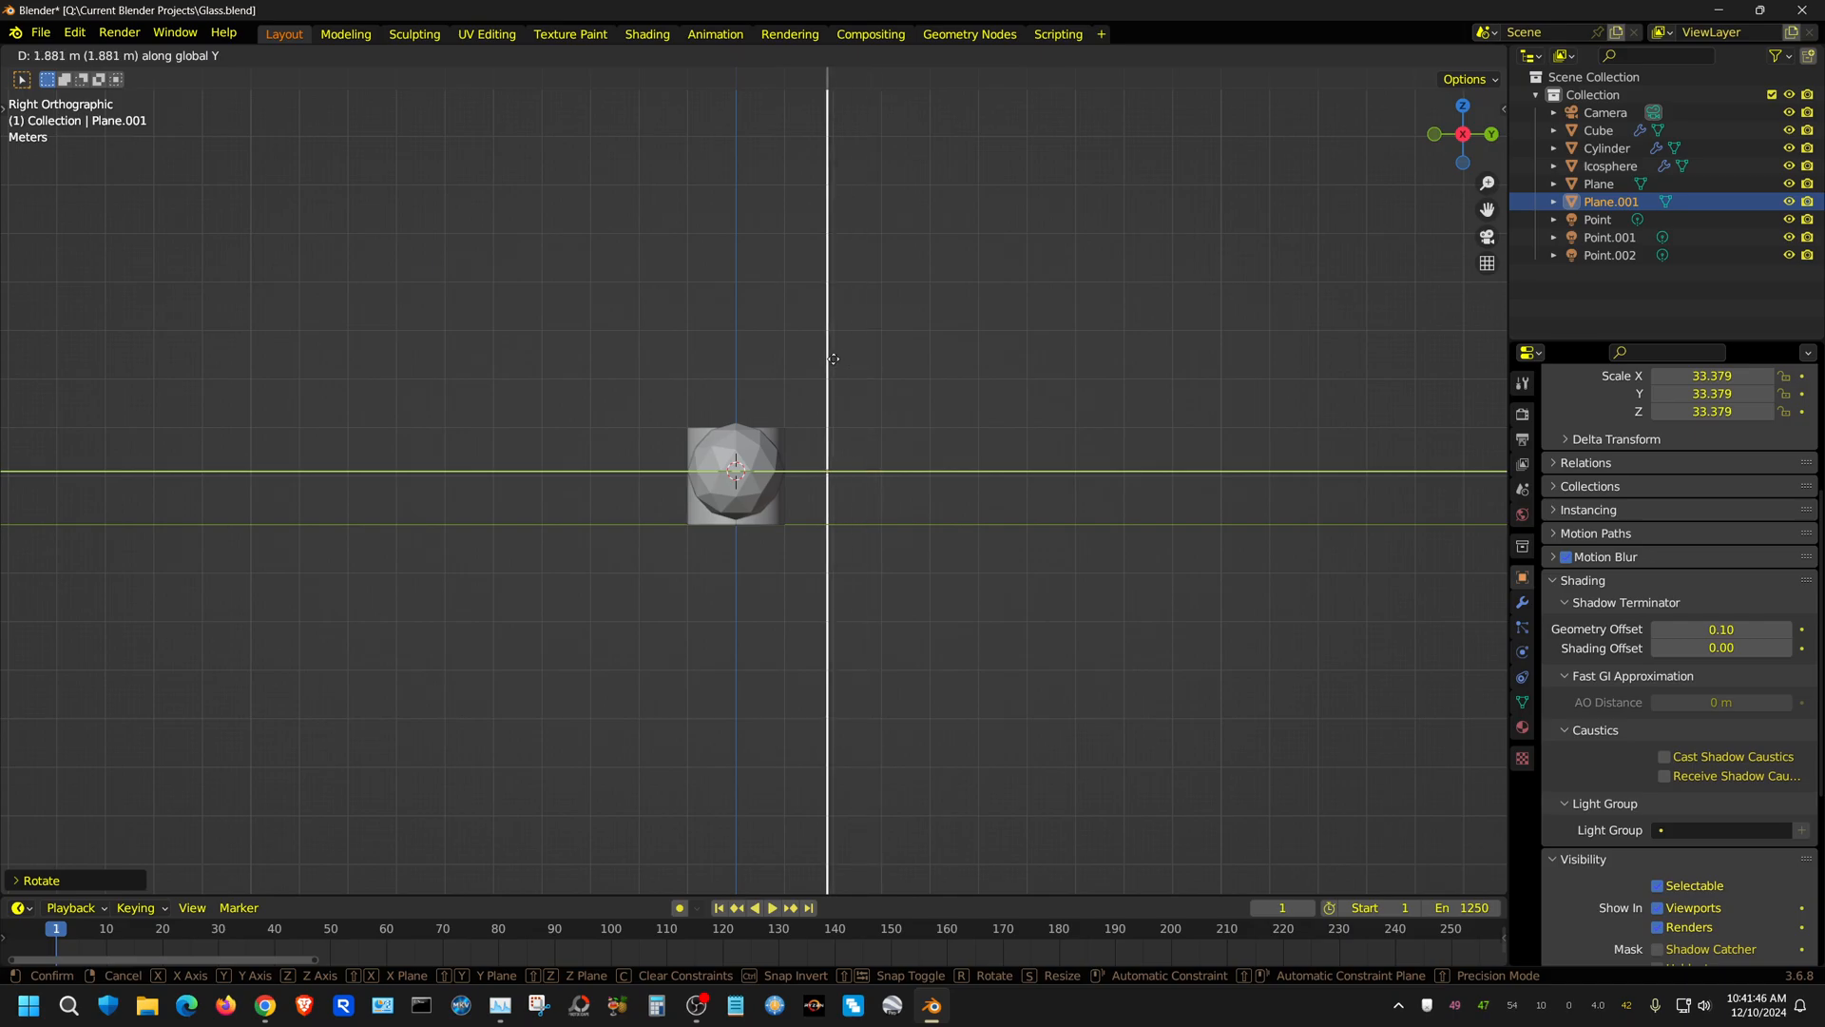
{"action": "left_click", "coordinate": [838, 358]}
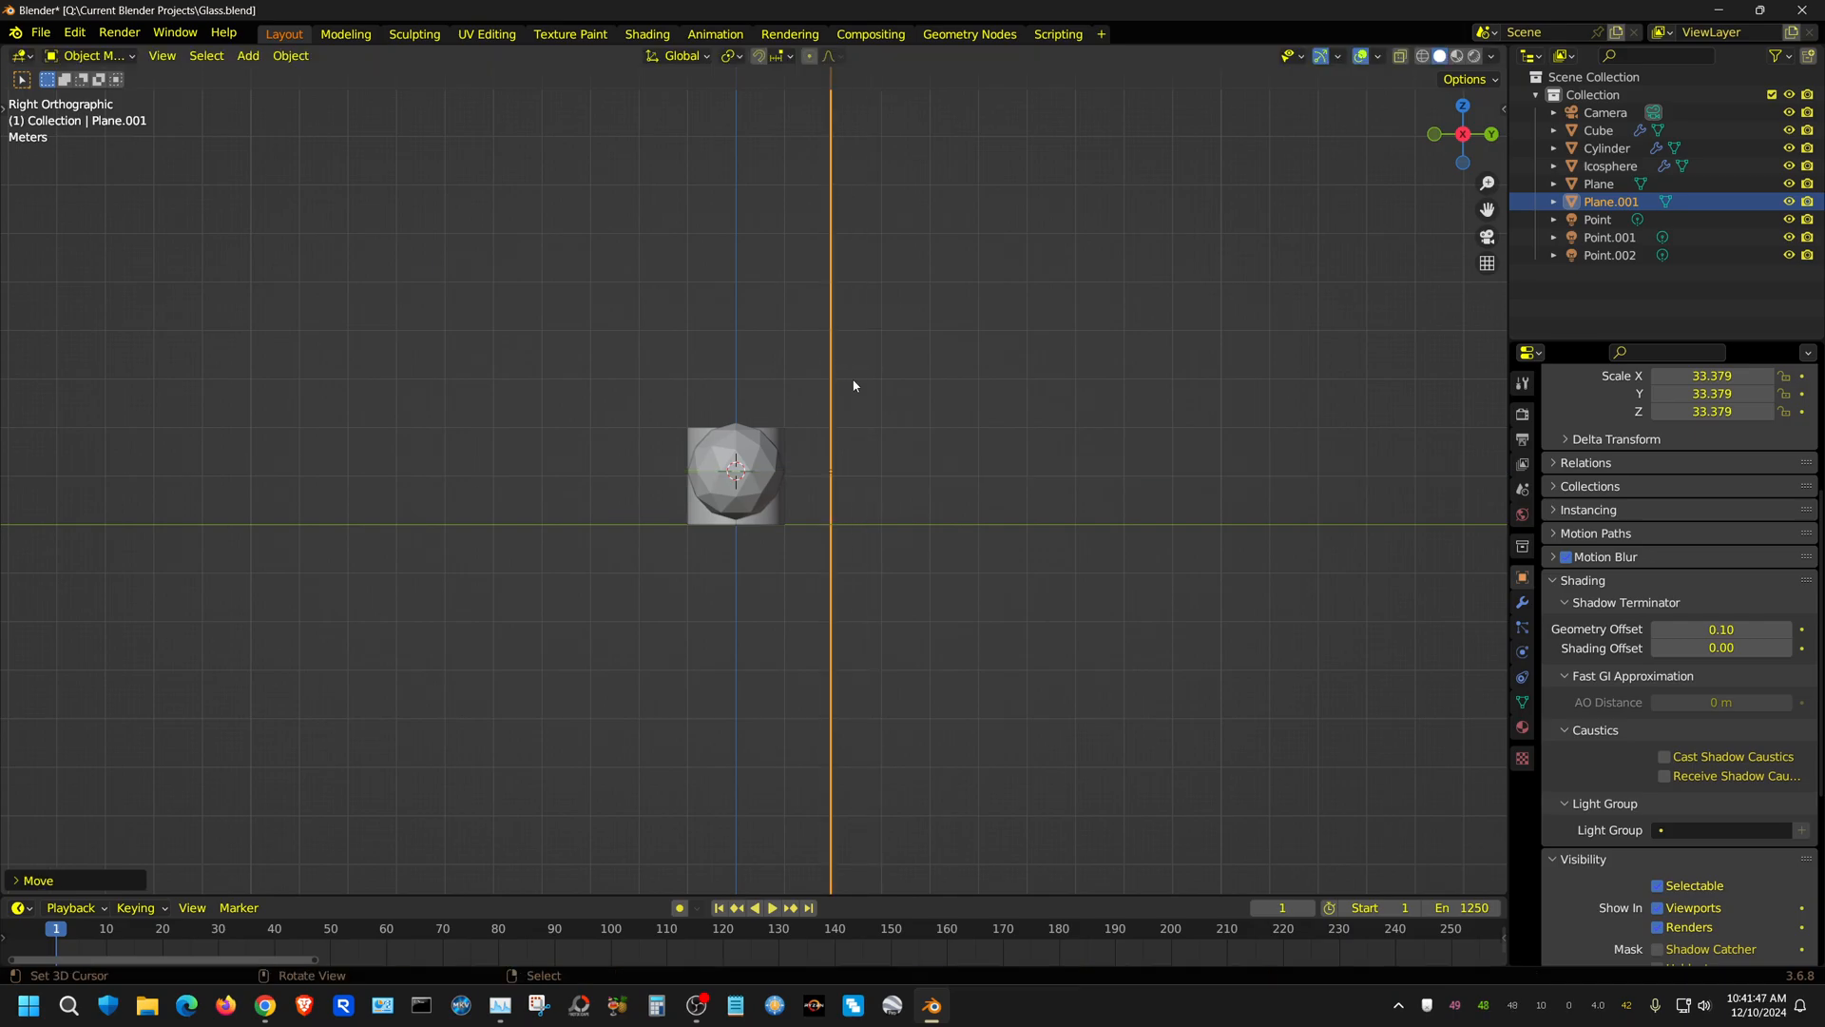
Enable Receive Shadow Caustics on the back wall plane and preview the camera view in rendered shading.
{"action": "left_click", "coordinate": [1664, 779]}
{"action": "key", "text": "KP_0"}
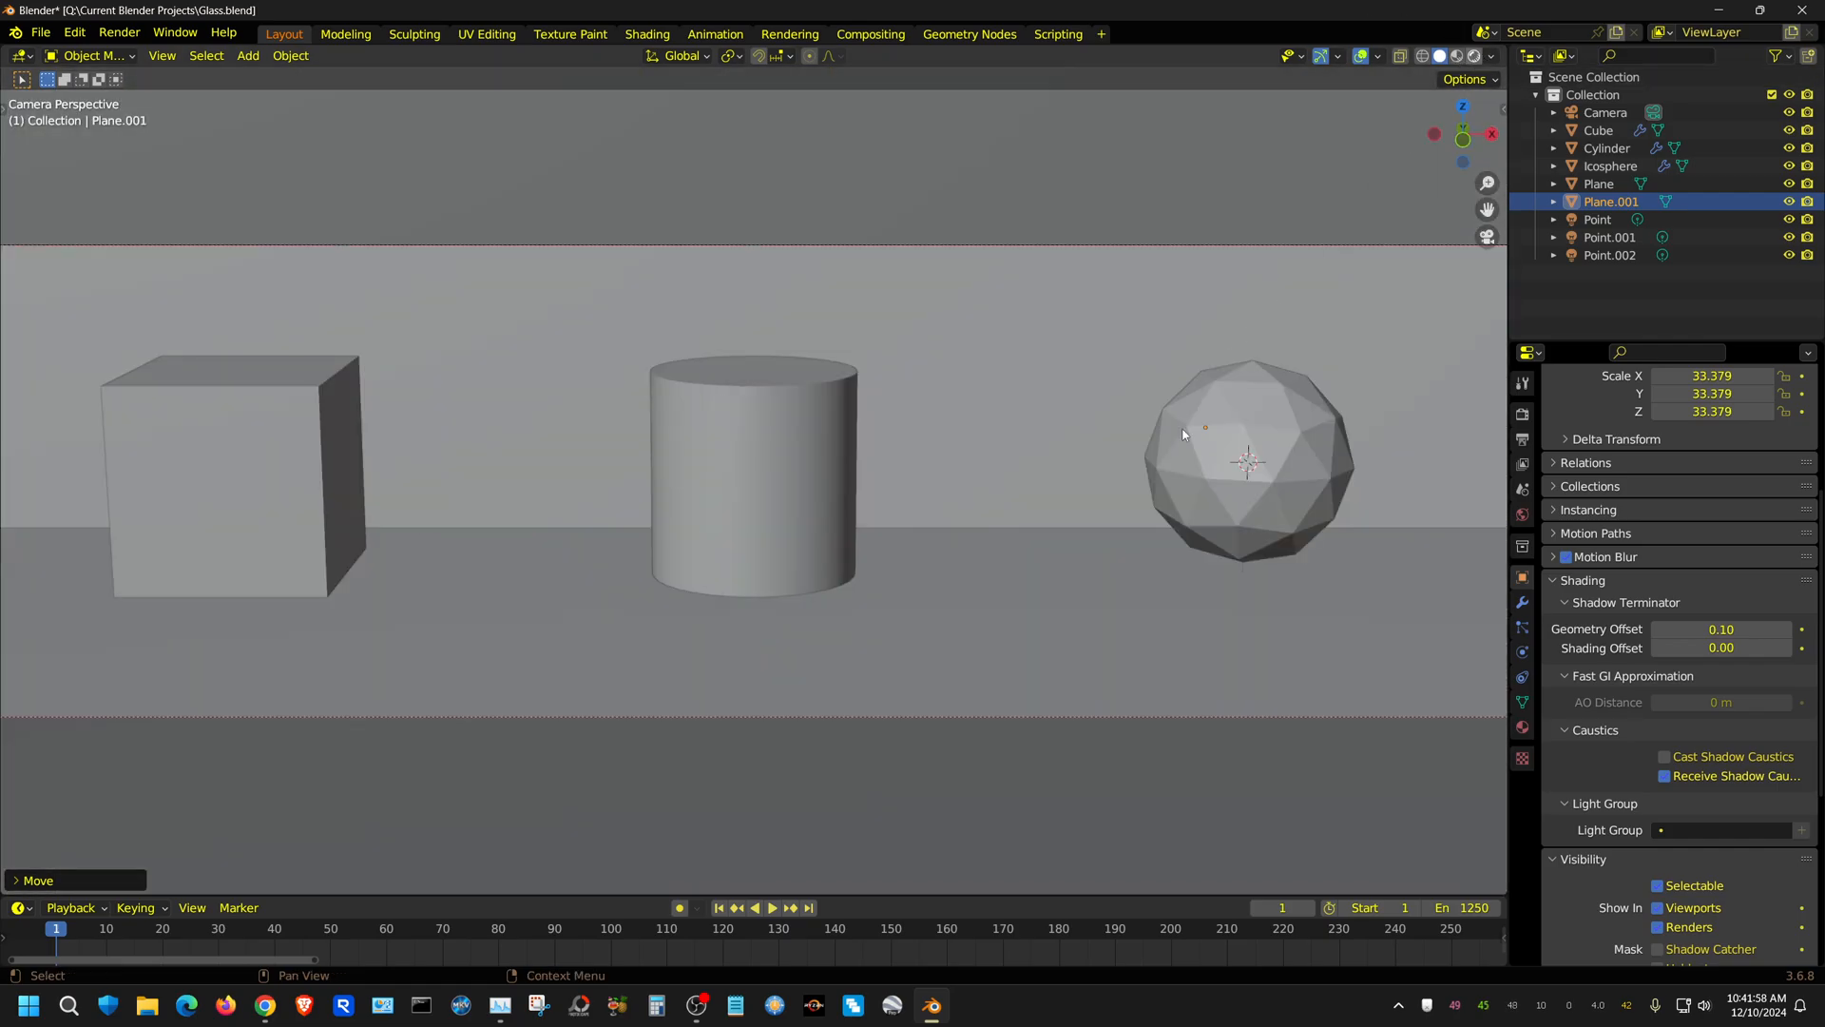
{"action": "key", "text": "z"}
{"action": "key", "text": "8"}
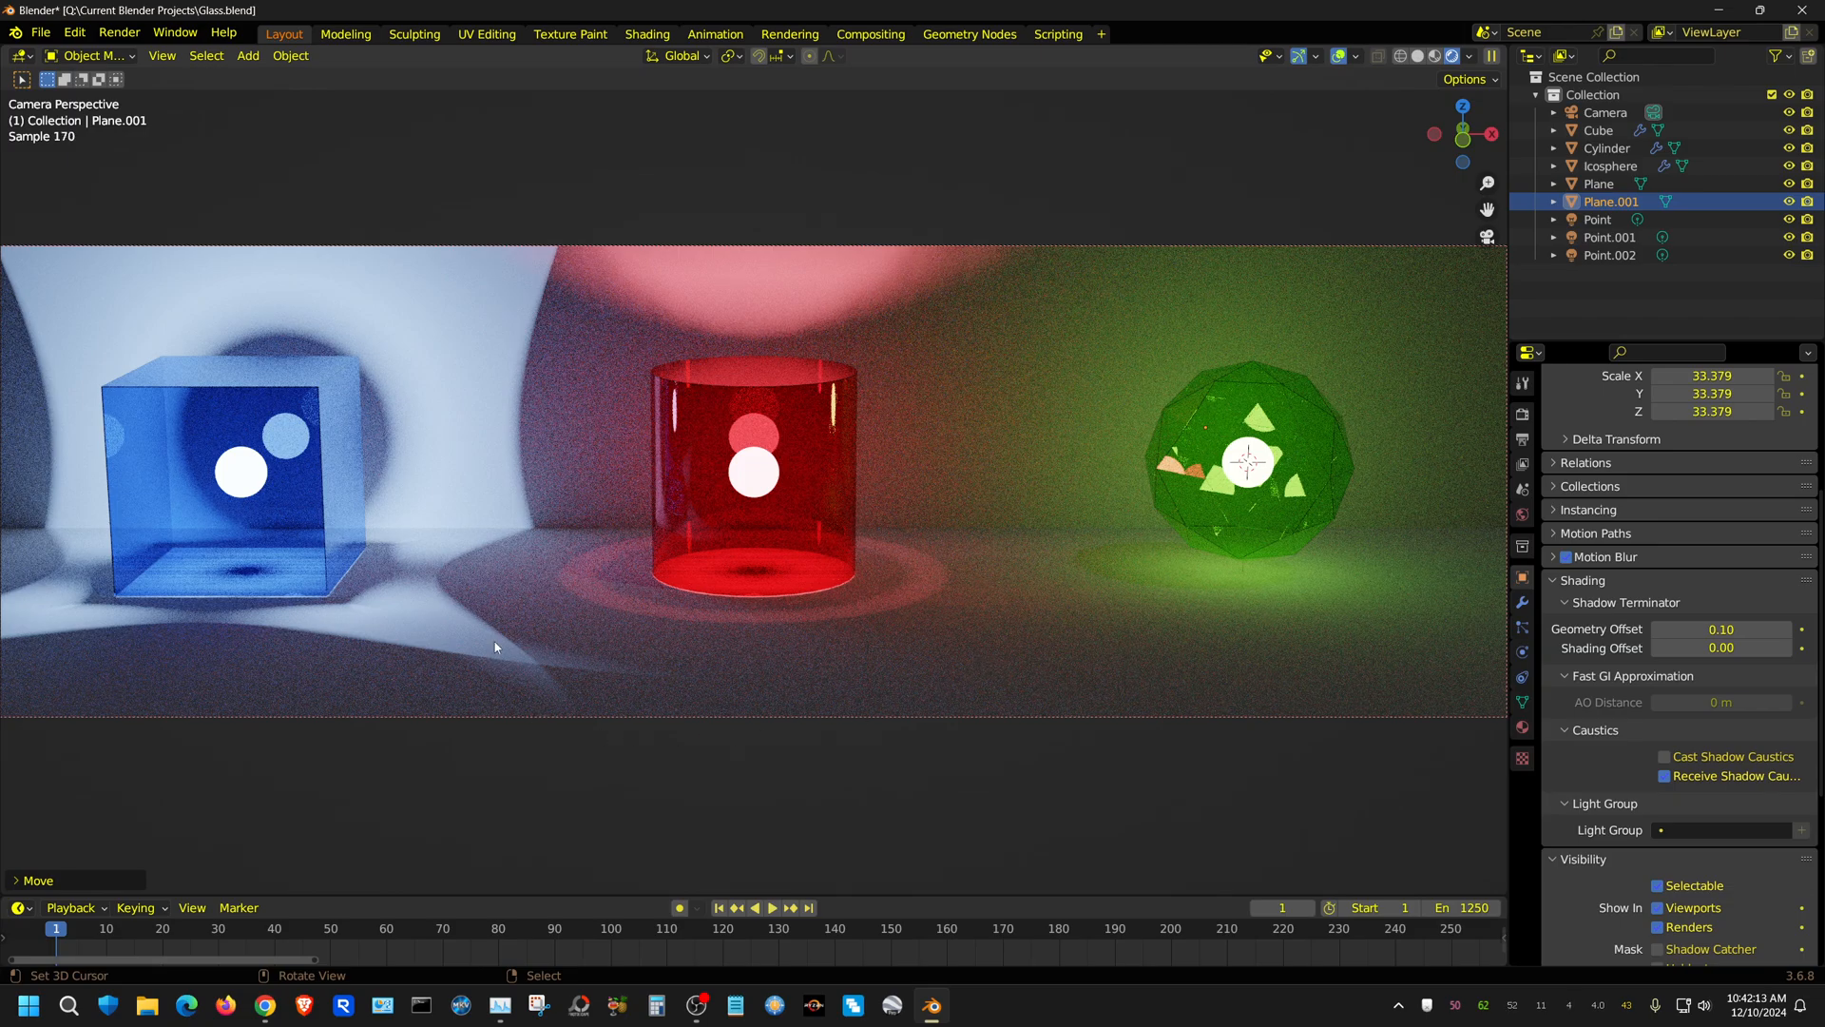
Set the viewport to solid shading and render the image with the back wall in place.
{"action": "left_click", "coordinate": [1417, 57]}
{"action": "left_click", "coordinate": [119, 32]}
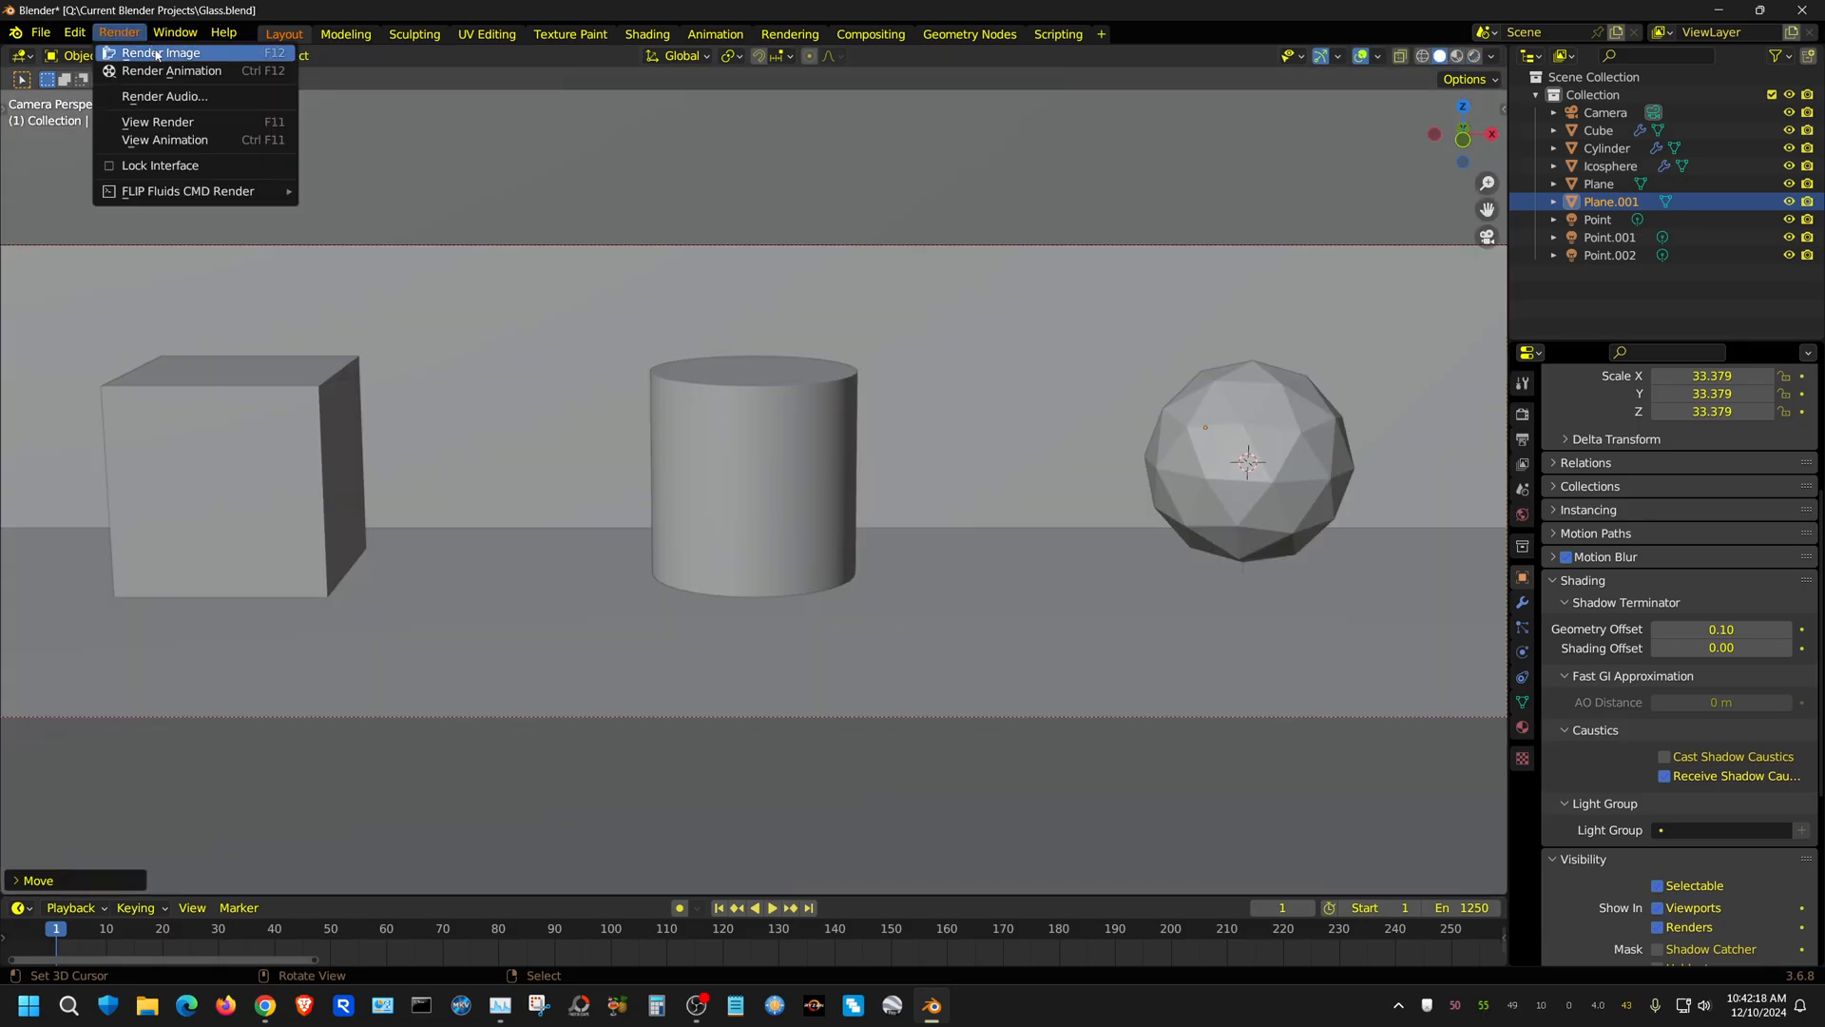
{"action": "left_click", "coordinate": [157, 54]}
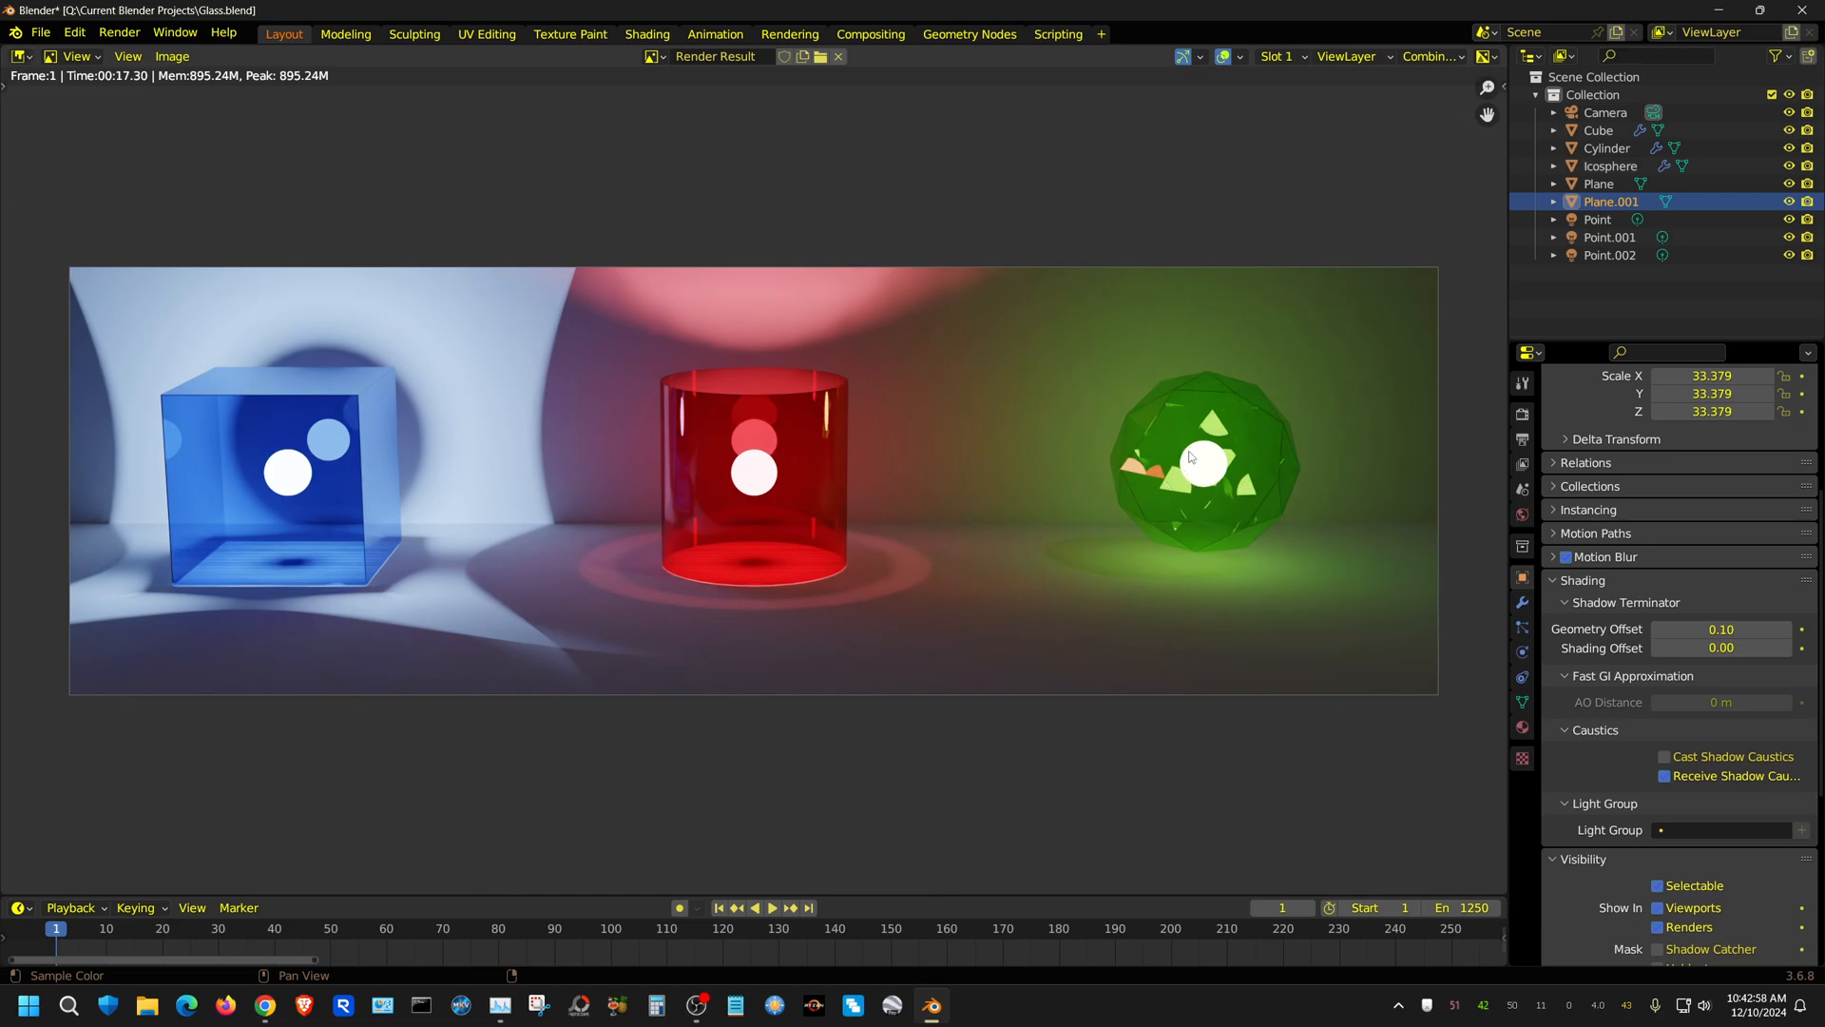
Return from the render result to the 3D viewport and preview the scene in rendered shading.
{"action": "left_click", "coordinate": [21, 56]}
{"action": "left_click", "coordinate": [43, 105]}
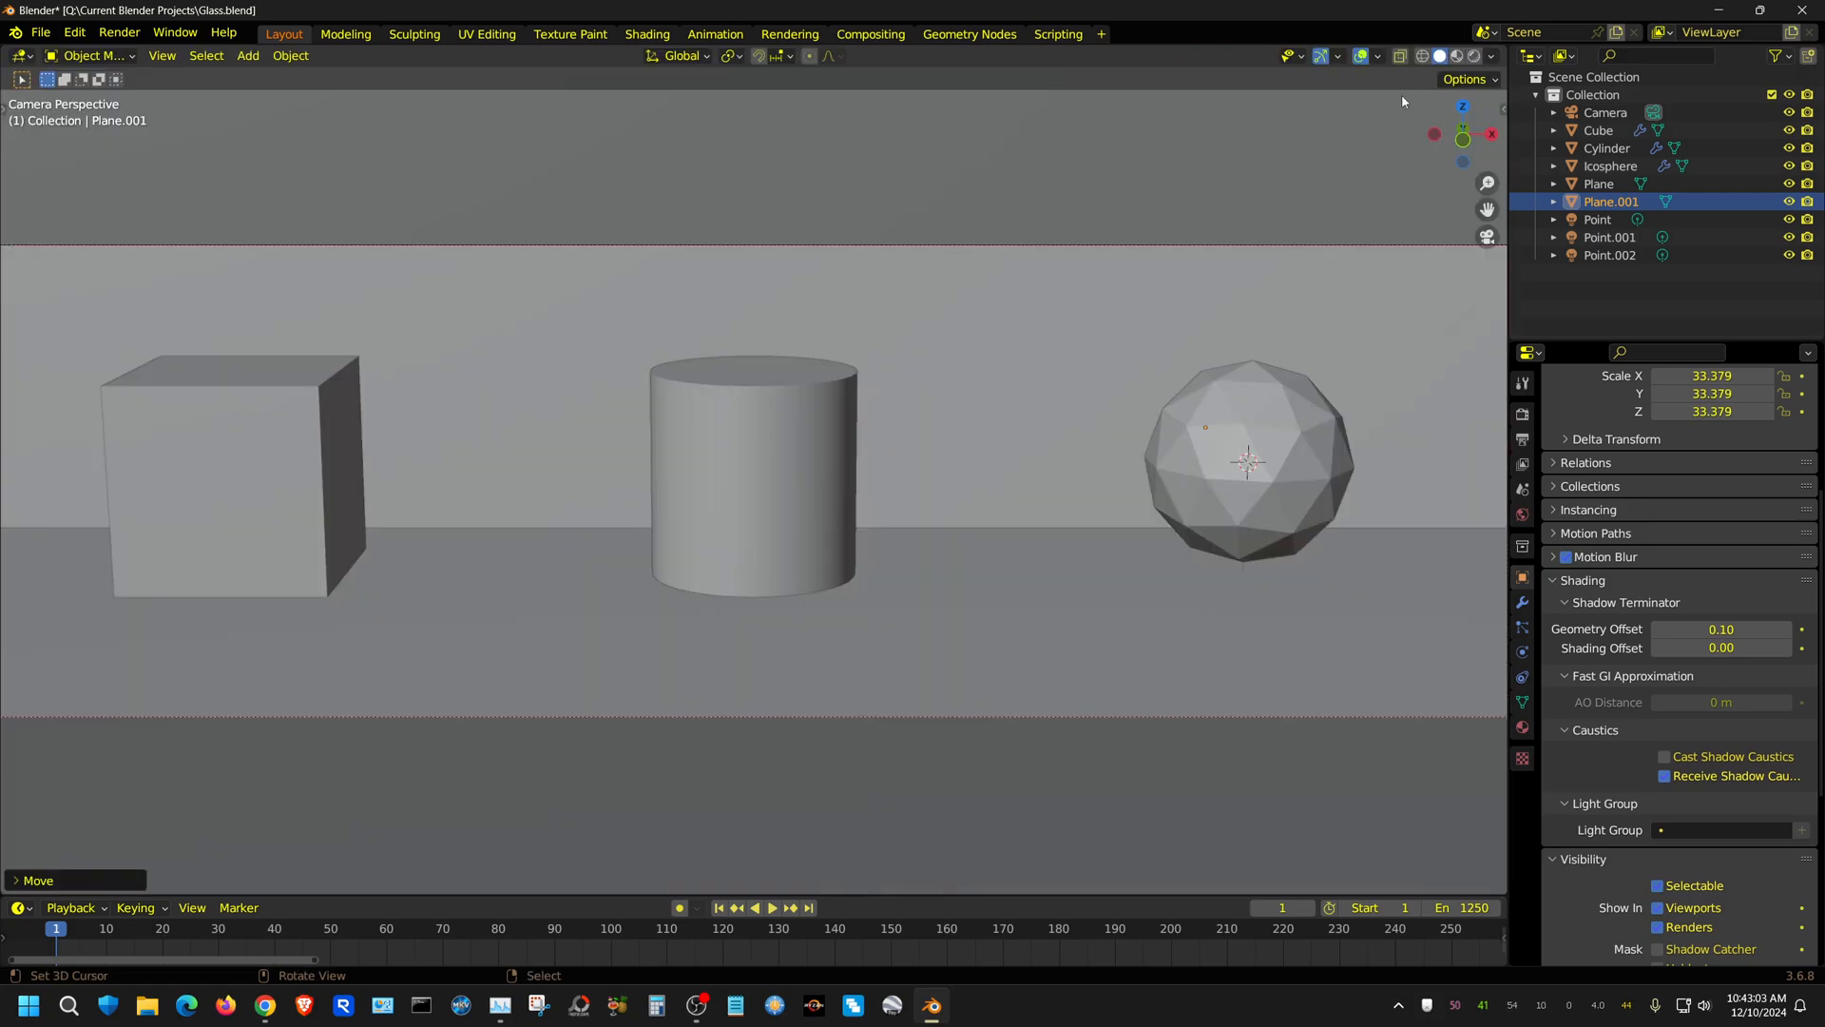
{"action": "left_click", "coordinate": [1475, 56]}
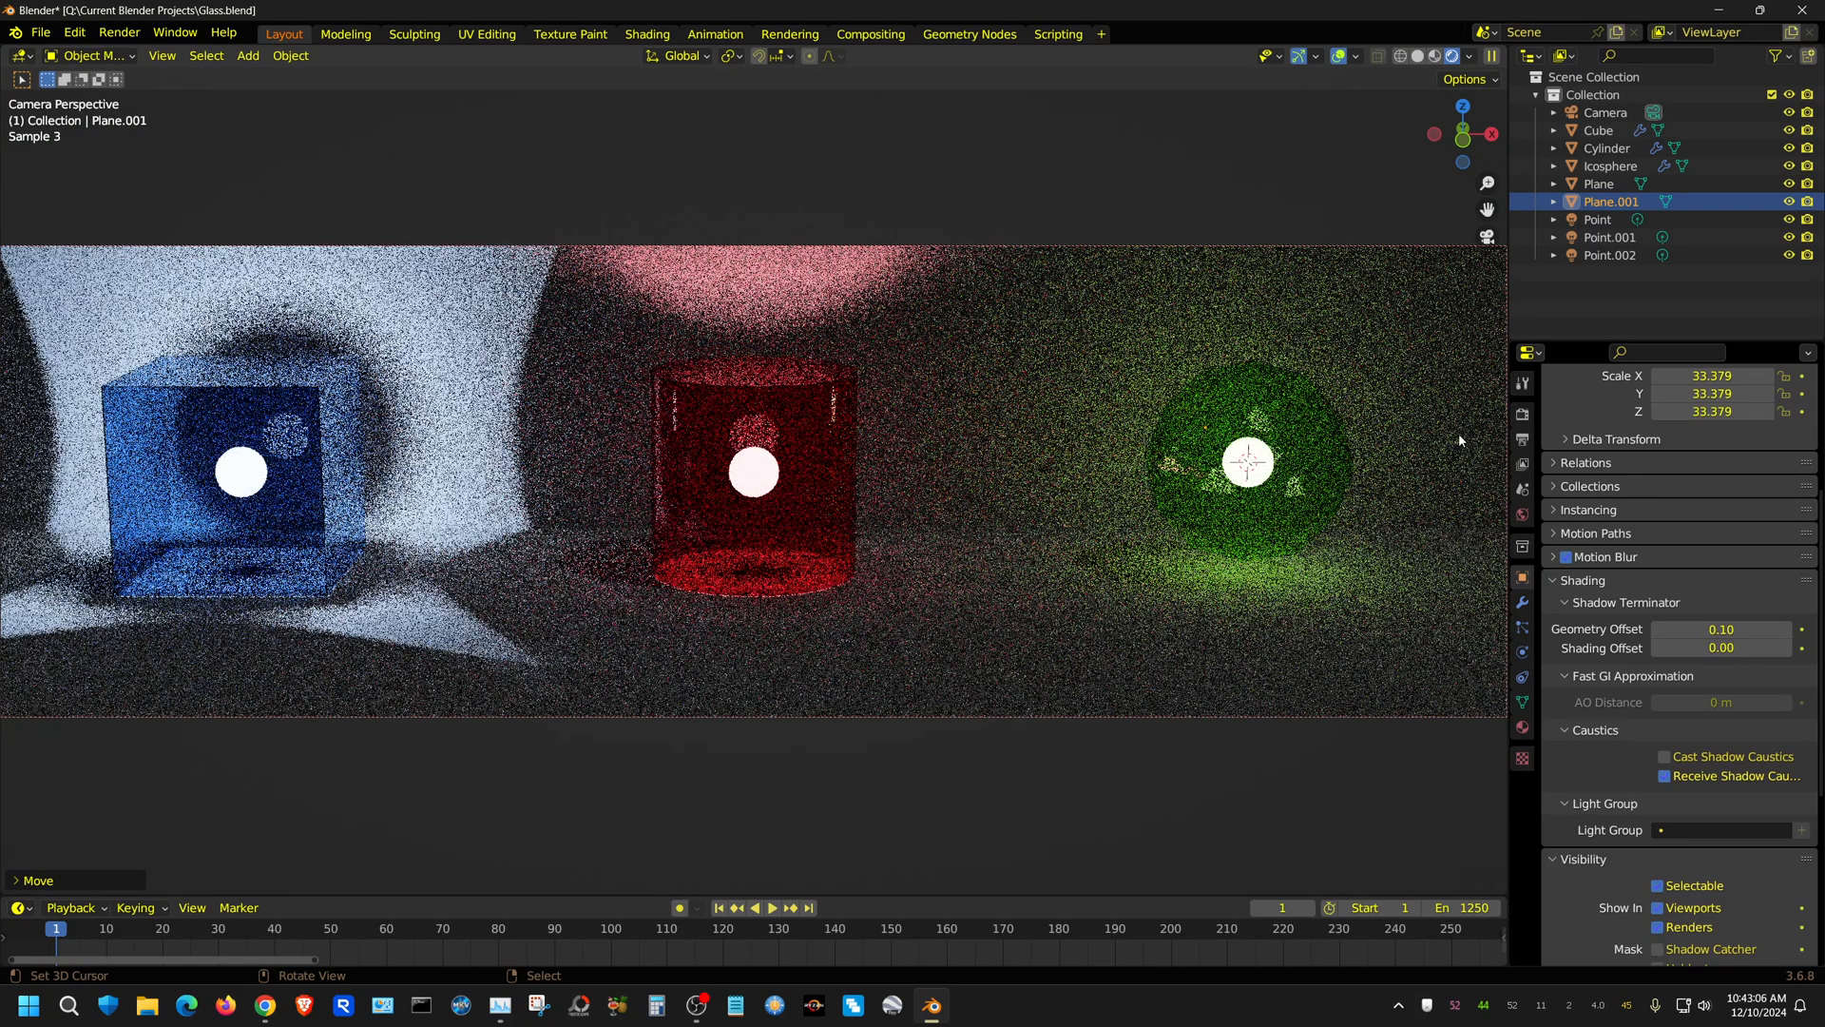
Try Camera ray visibility on the point light inside the cube, switching it on and off twice to compare.
{"action": "left_click", "coordinate": [1598, 220]}
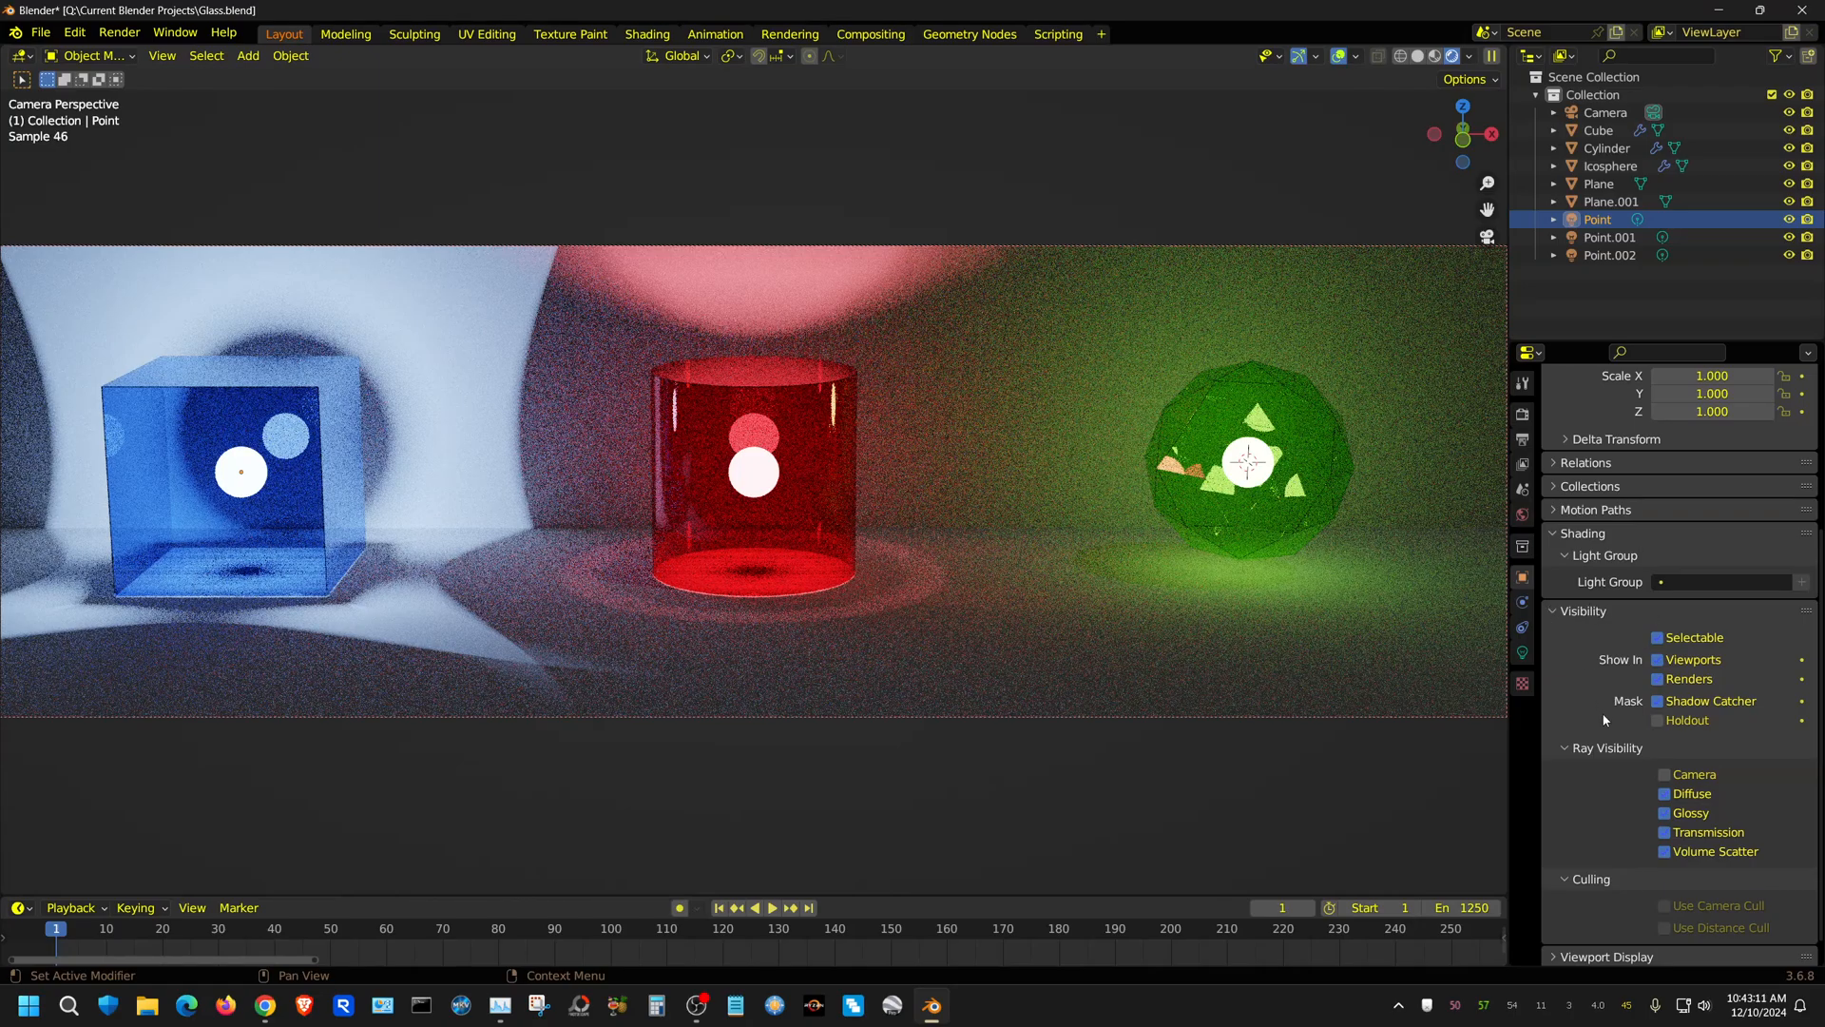
{"action": "scroll", "coordinate": [1607, 627], "scroll_direction": "down", "scroll_amount": 1}
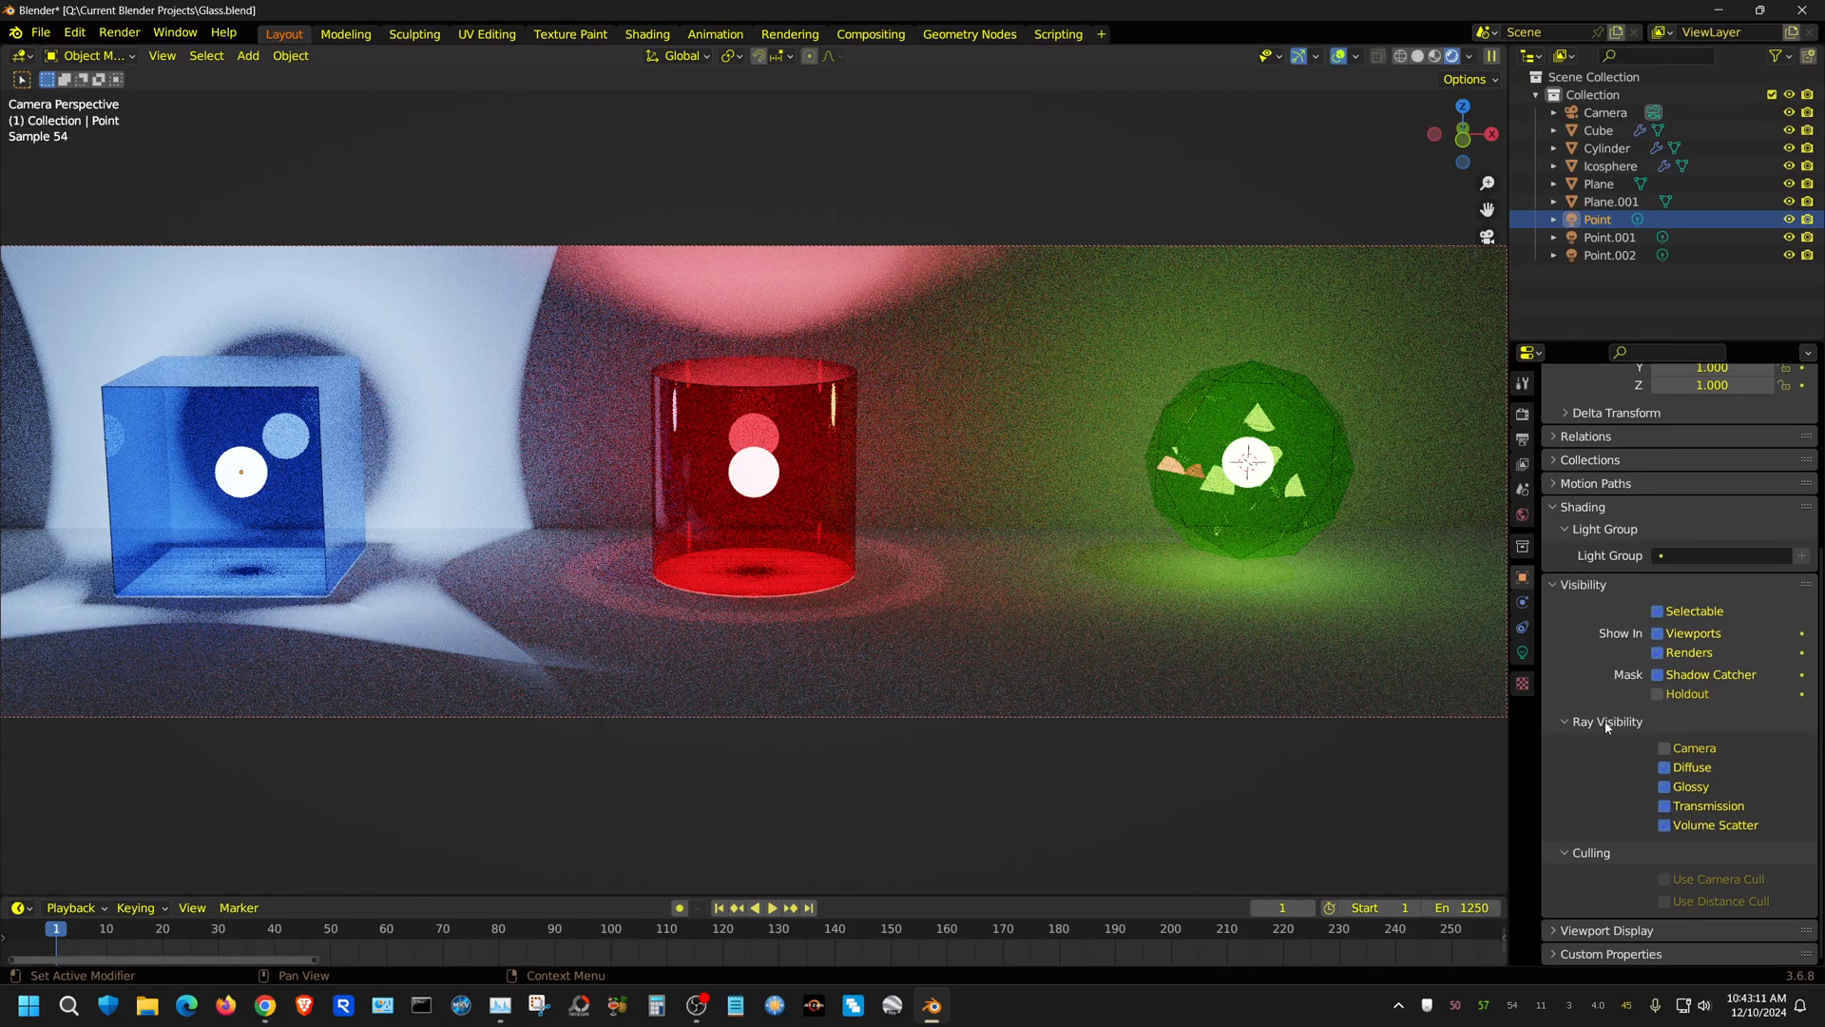
{"action": "left_click", "coordinate": [1664, 752]}
{"action": "left_click", "coordinate": [1664, 752]}
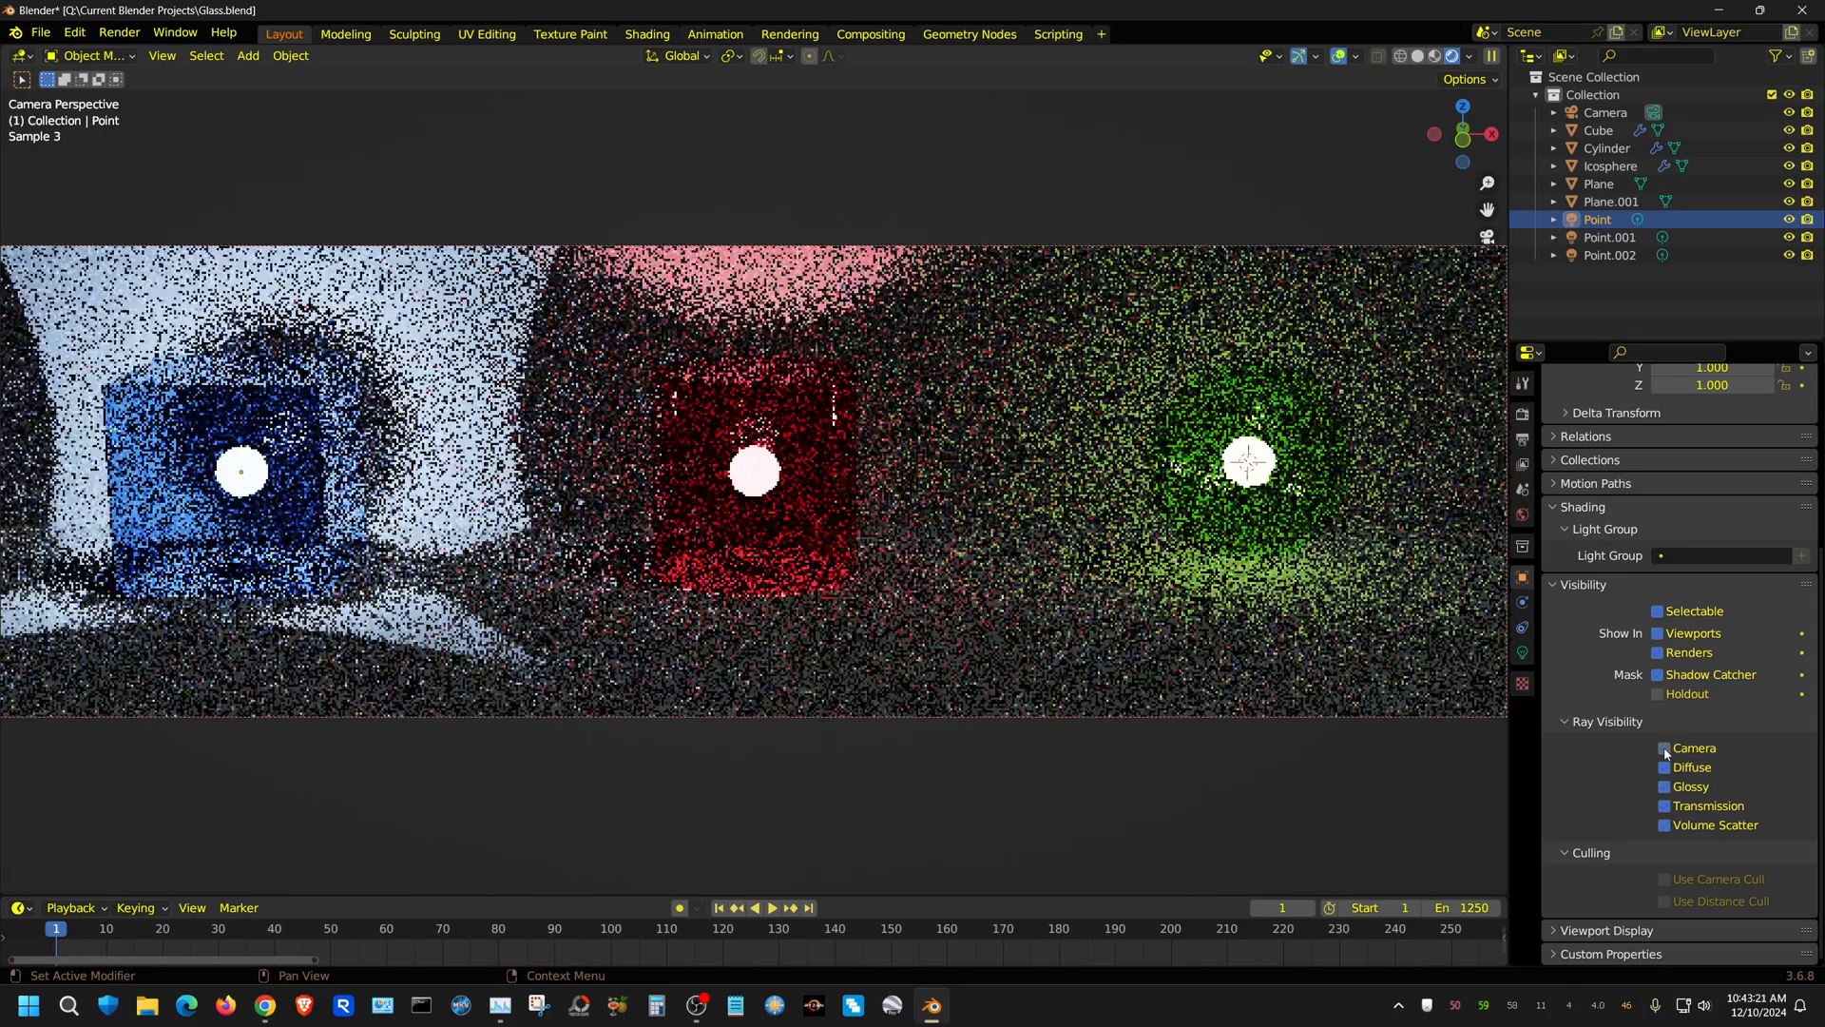
{"action": "left_click", "coordinate": [1663, 753]}
{"action": "left_click", "coordinate": [1662, 756]}
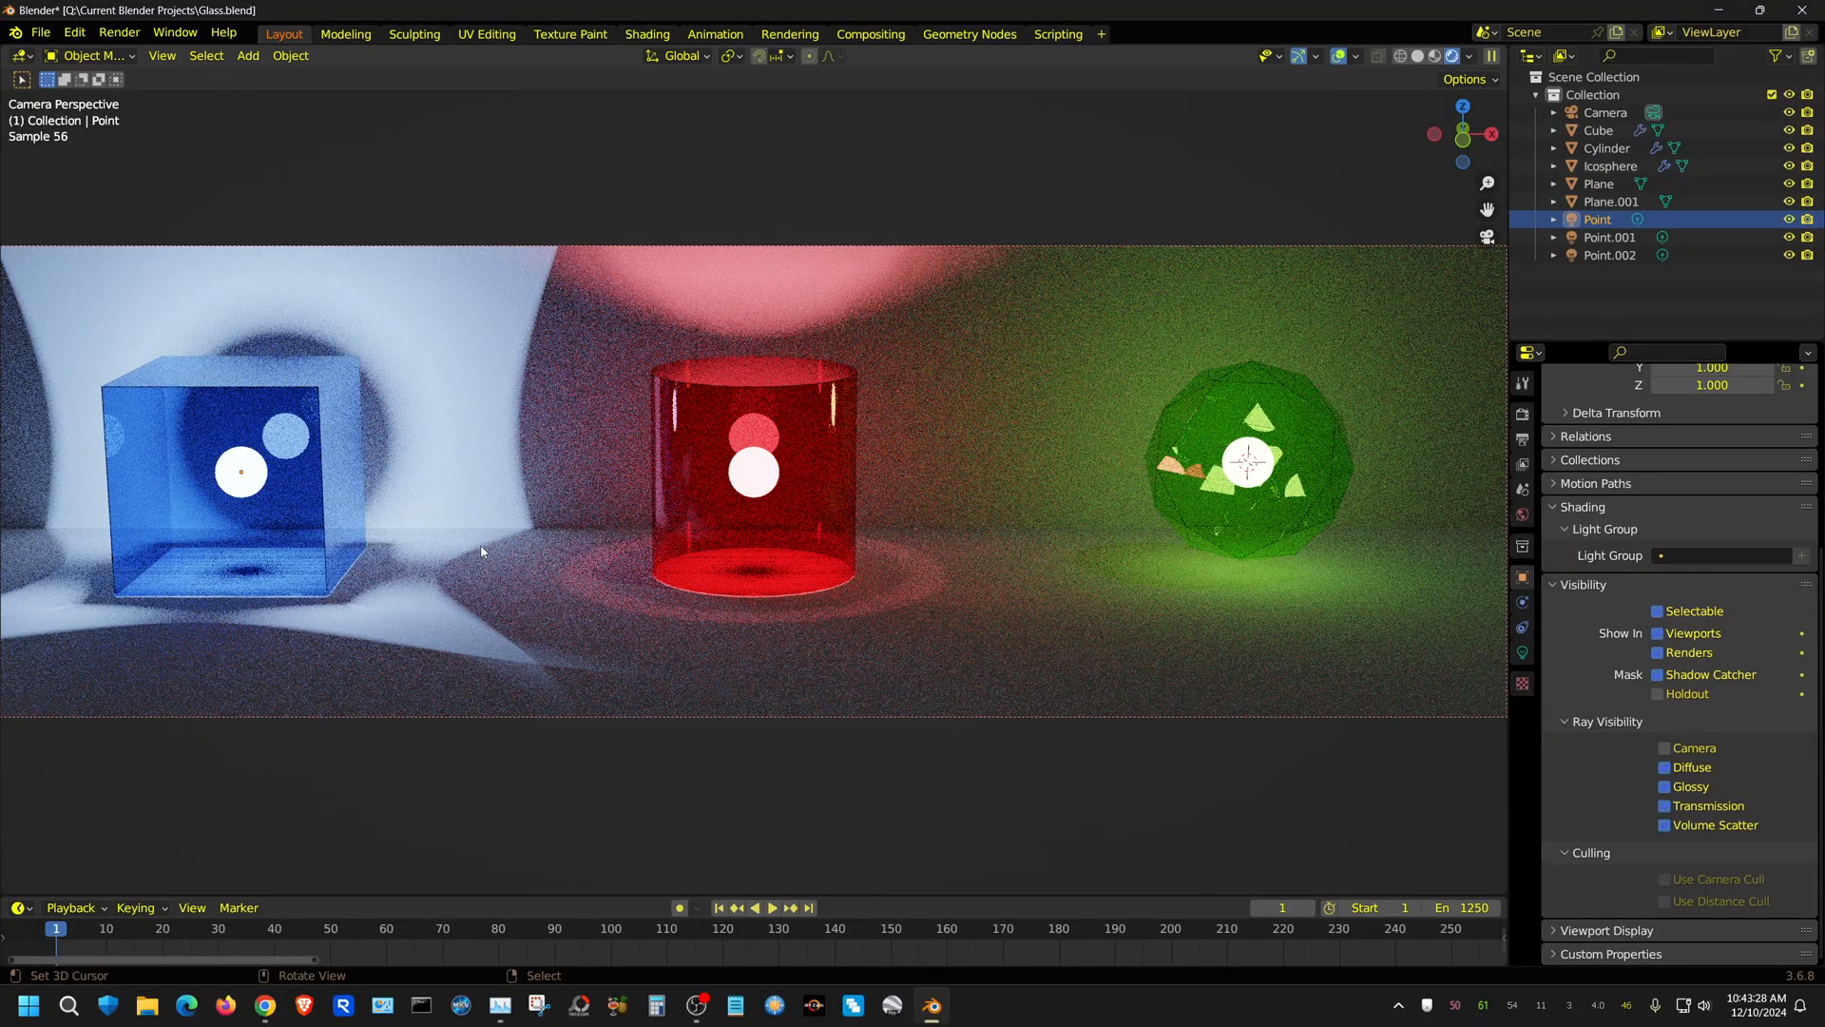
Try disabling Transmission and Glossy ray visibility on the cube's point light, and enable both again.
{"action": "left_click", "coordinate": [1664, 808]}
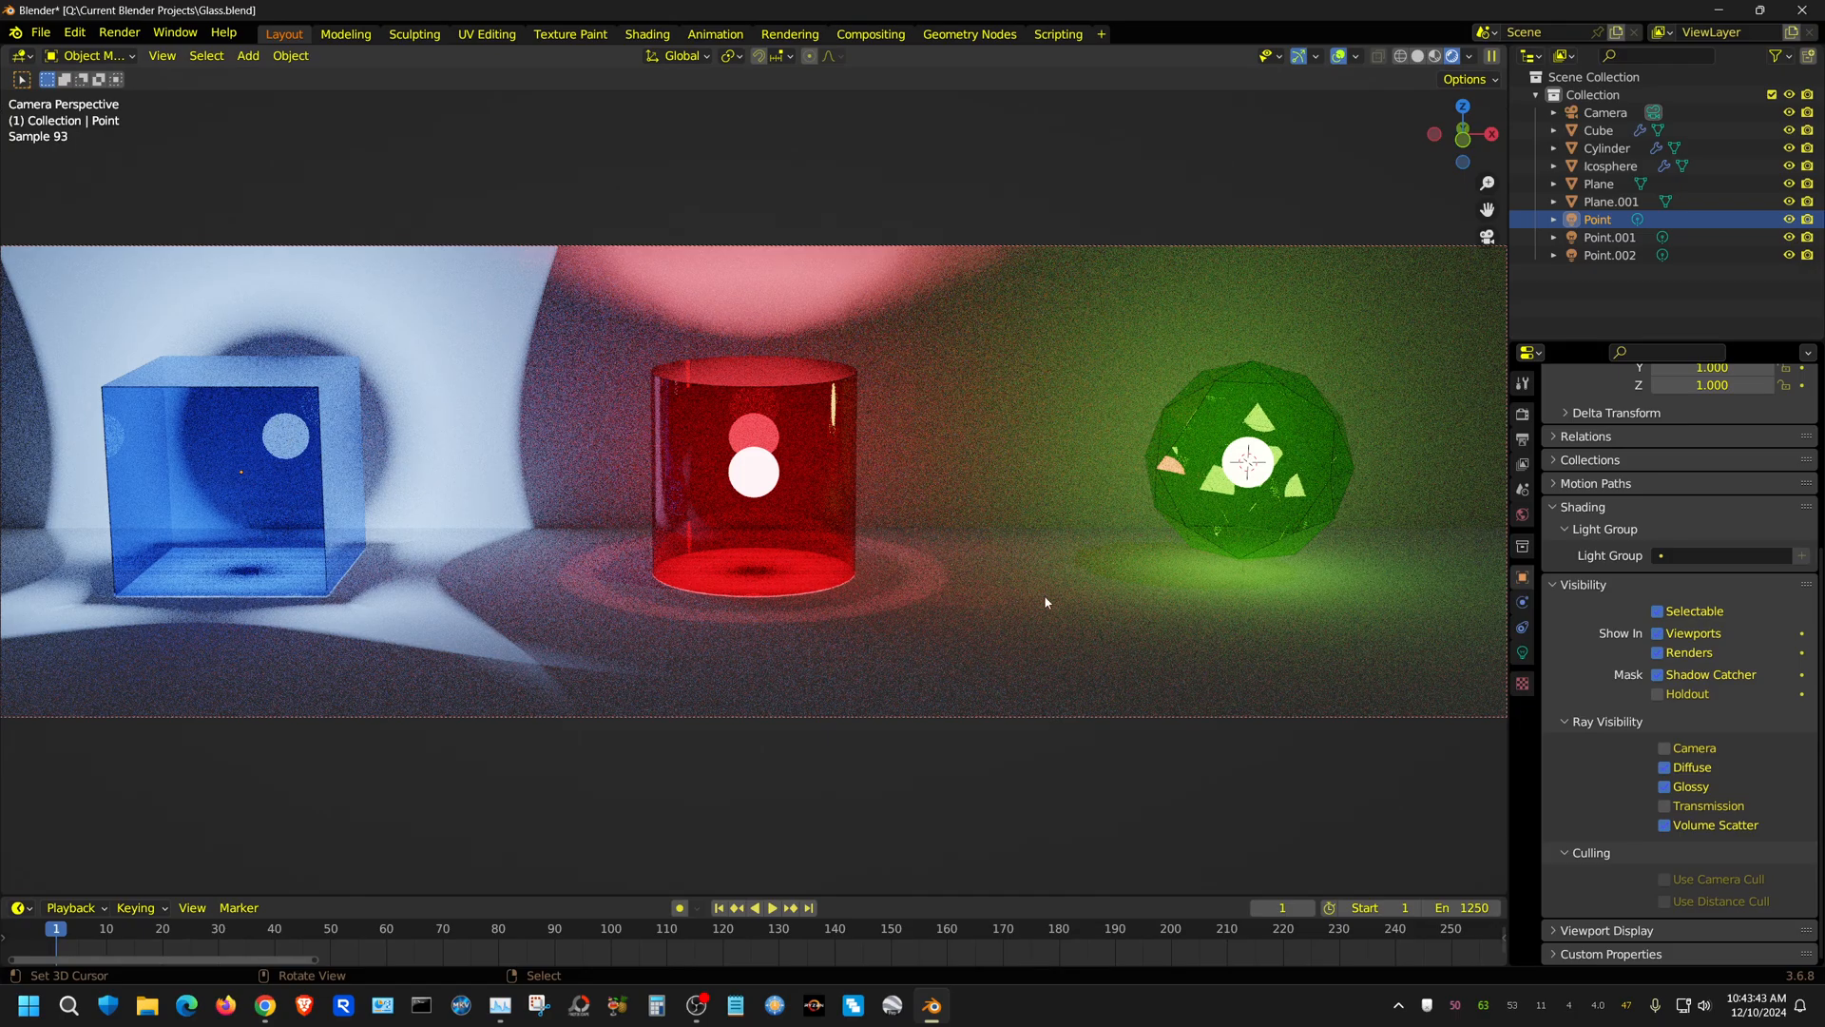
{"action": "left_click", "coordinate": [1664, 787]}
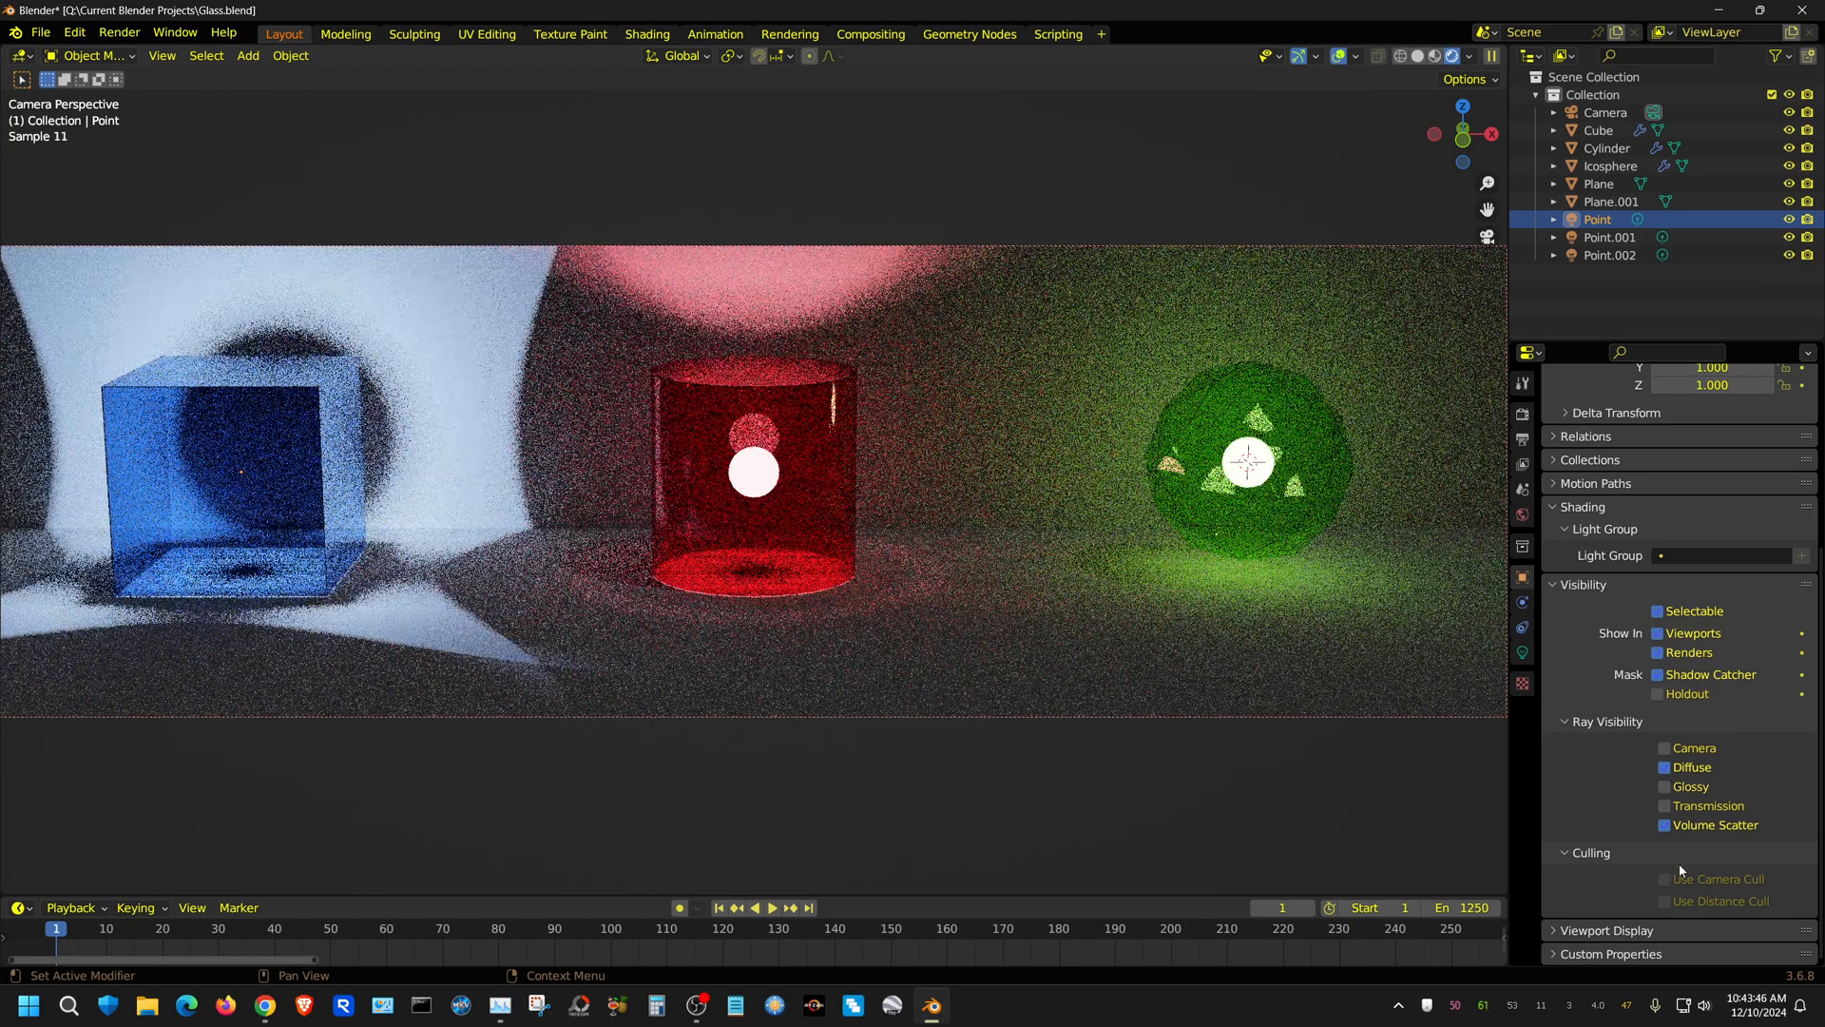
{"action": "left_click", "coordinate": [1664, 806]}
{"action": "left_click", "coordinate": [1664, 787]}
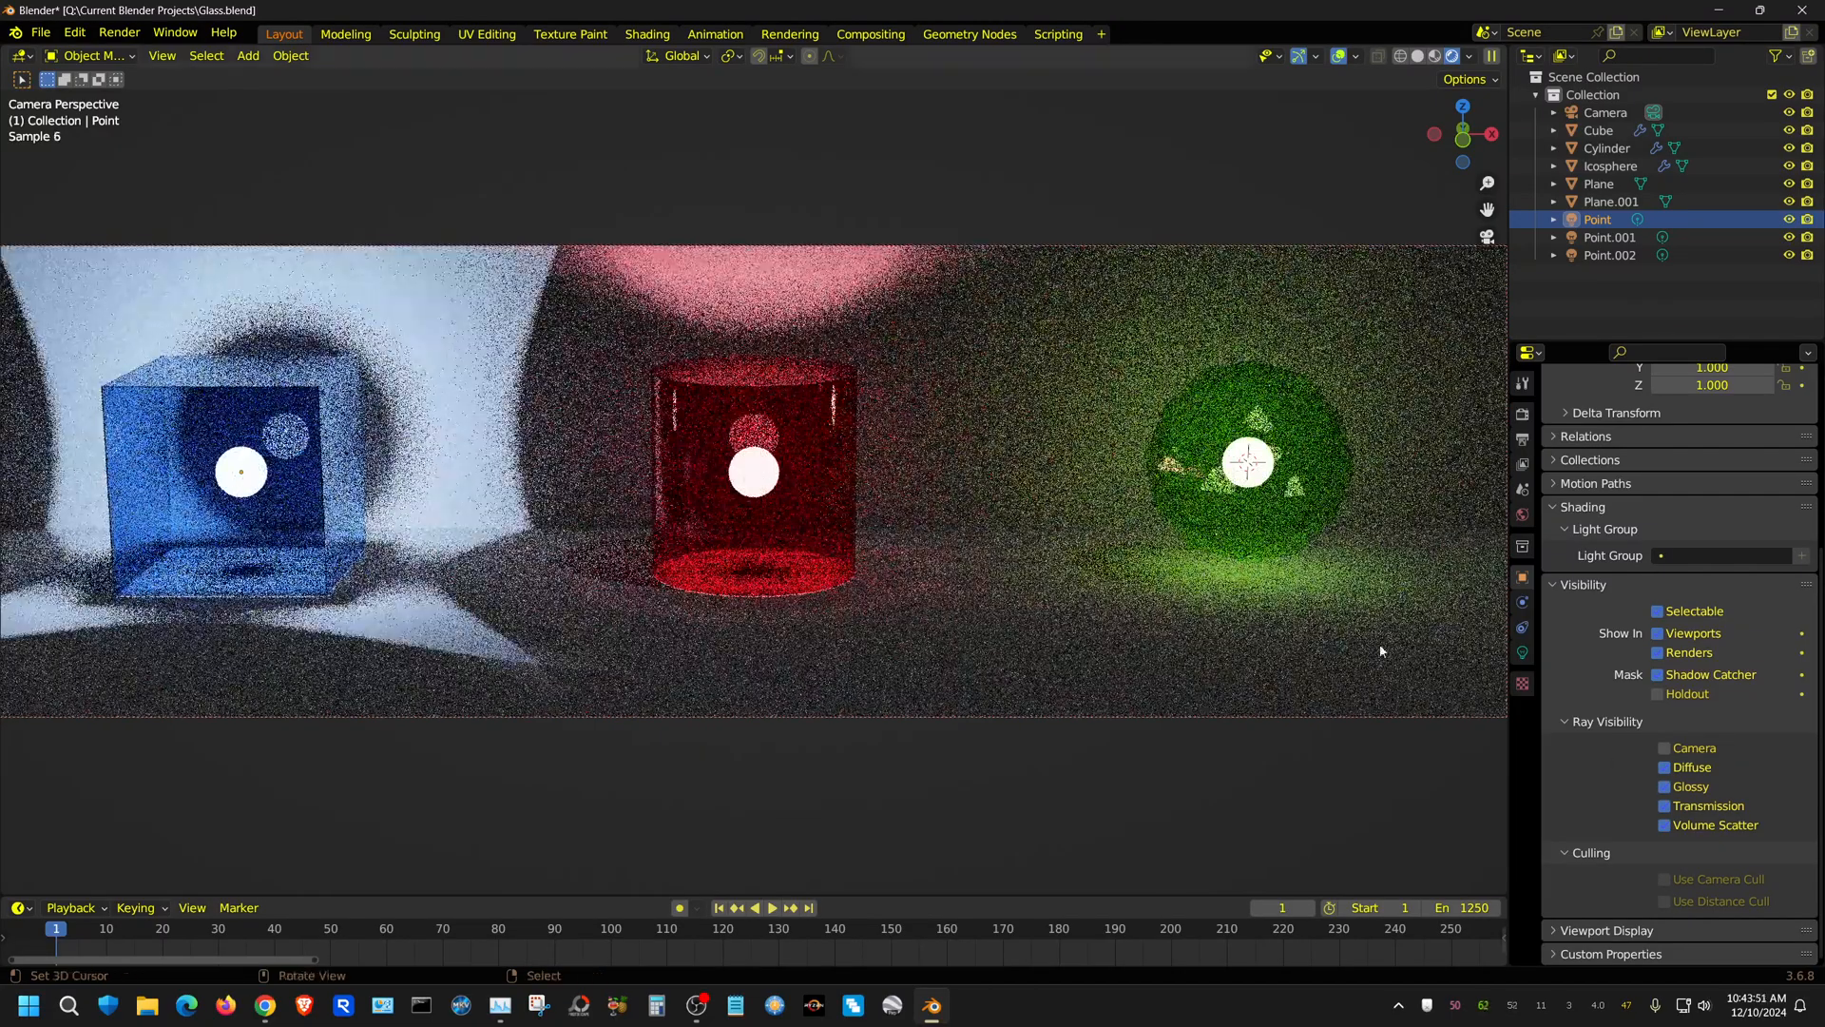